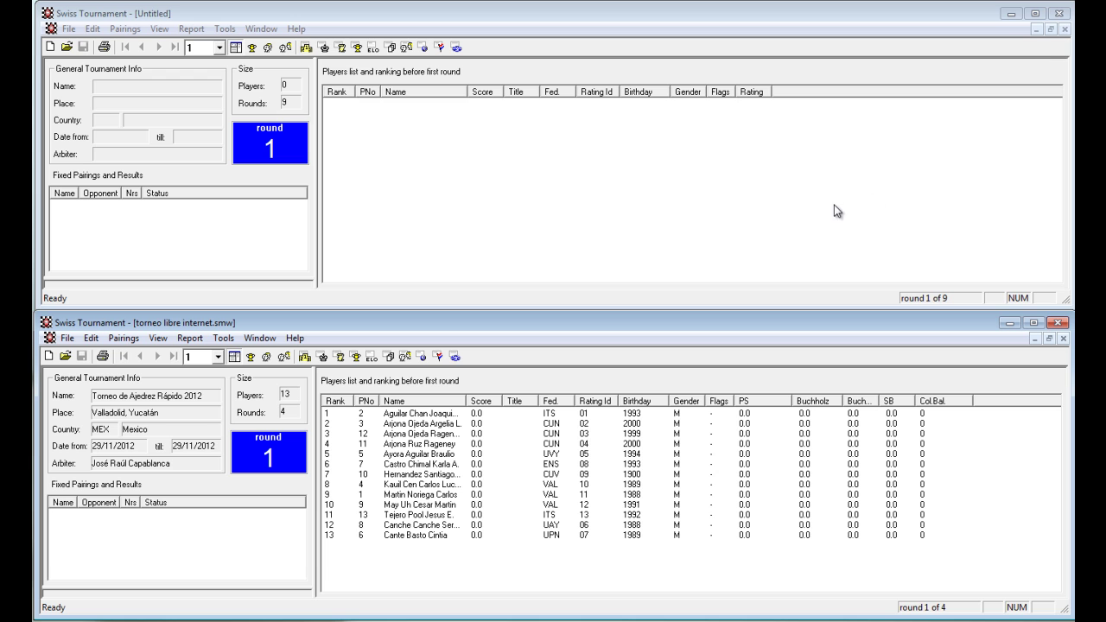
# Close the untitled tournament window and maximize the window holding torneo libre internet.smw
pyautogui.click(850, 163)
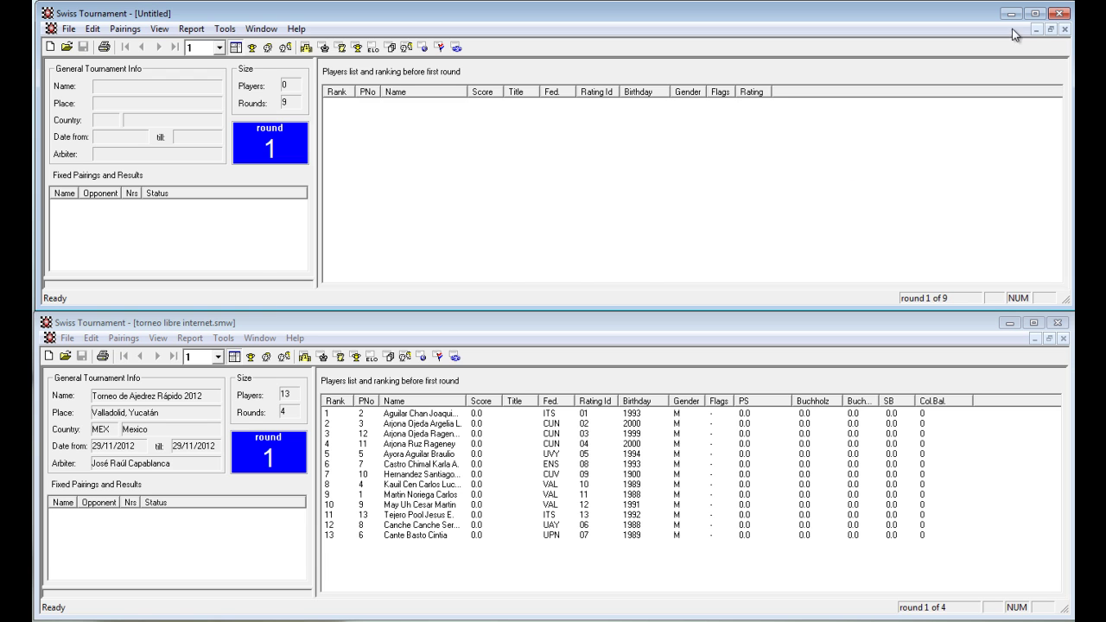
pyautogui.click(1062, 13)
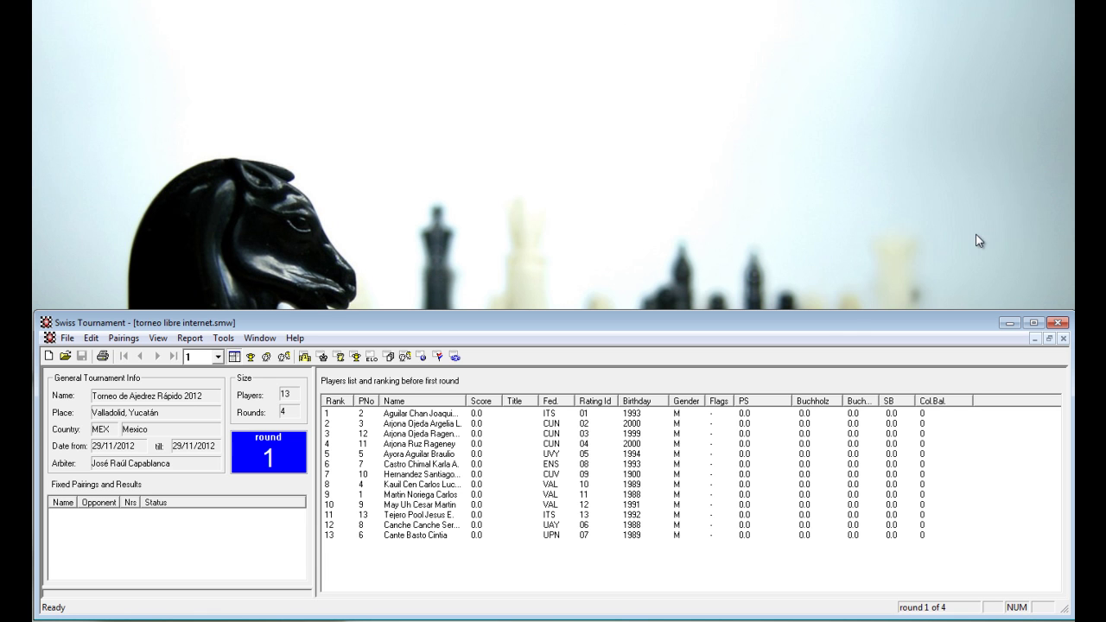
pyautogui.doubleClick(776, 316)
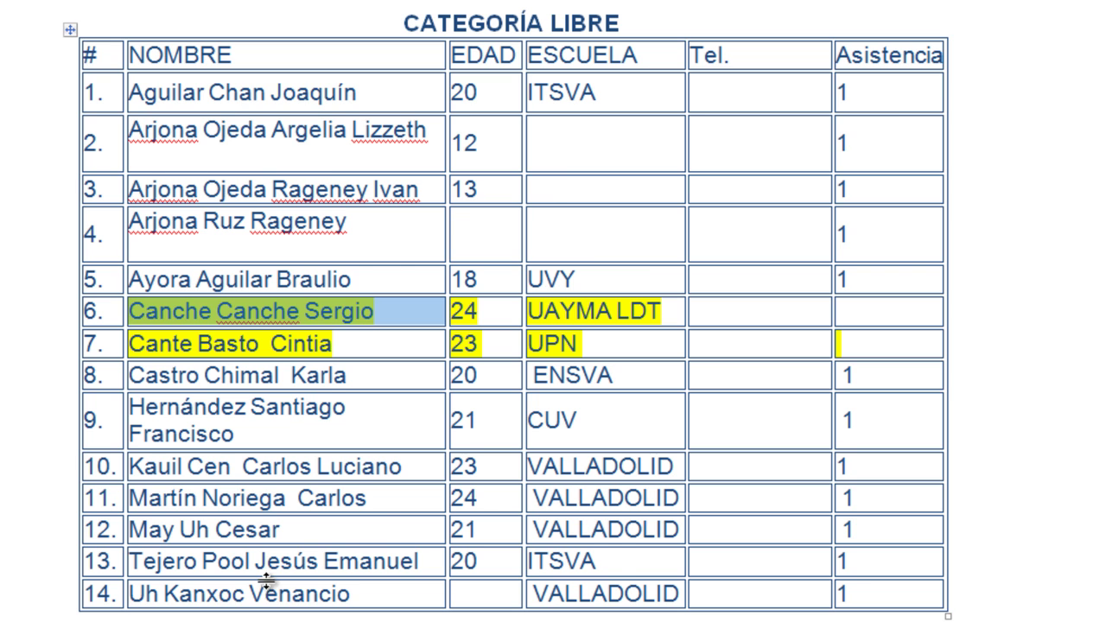
# Review the two highlighted players in rows 6 and 7 of the CATEGORÍA LIBRE table in the text document
pyautogui.scroll(2, 266, 581)
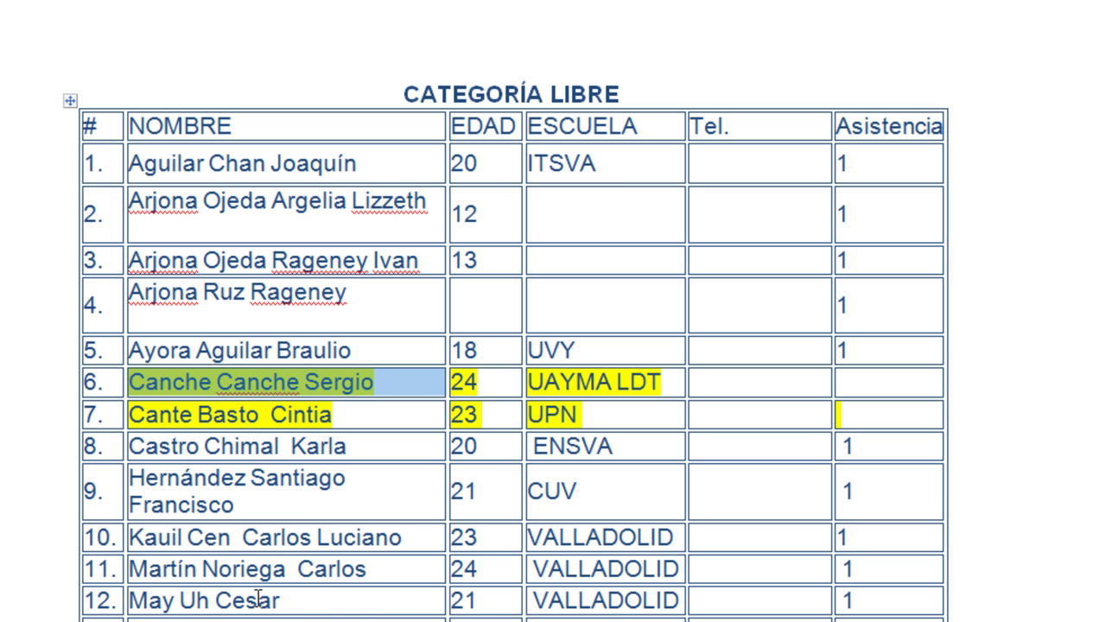
pyautogui.click(258, 600)
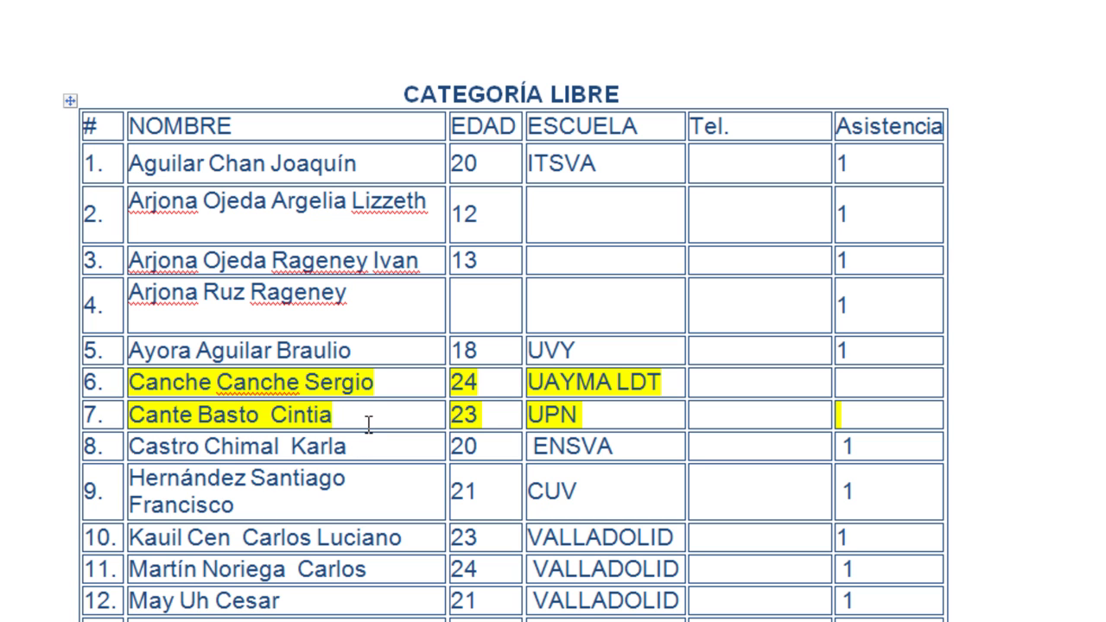
pyautogui.moveTo(357, 418); pyautogui.dragTo(186, 383)
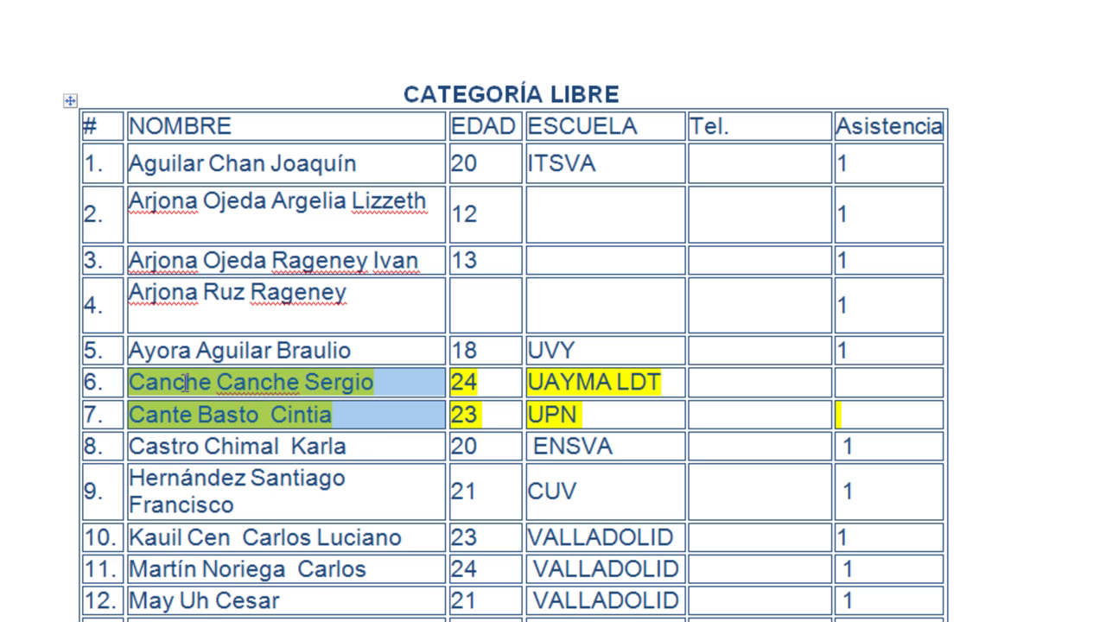
pyautogui.moveTo(594, 418); pyautogui.dragTo(355, 374)
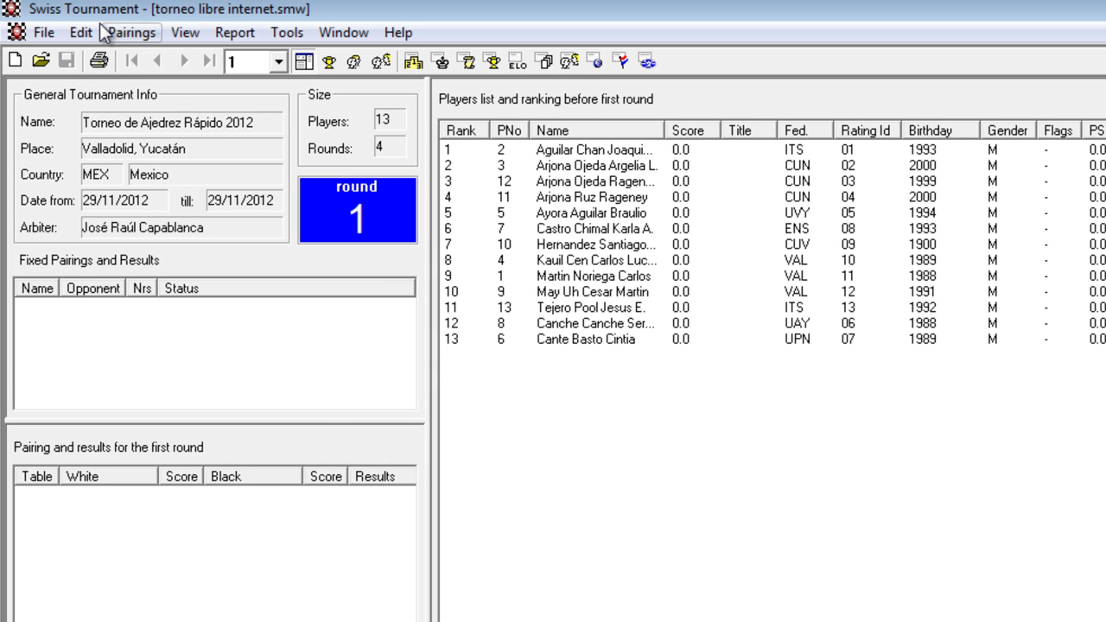
# Open the Tournament Info settings in Swiss Tournament and review the name, place, country, dates and number of rounds
pyautogui.click(88, 32)
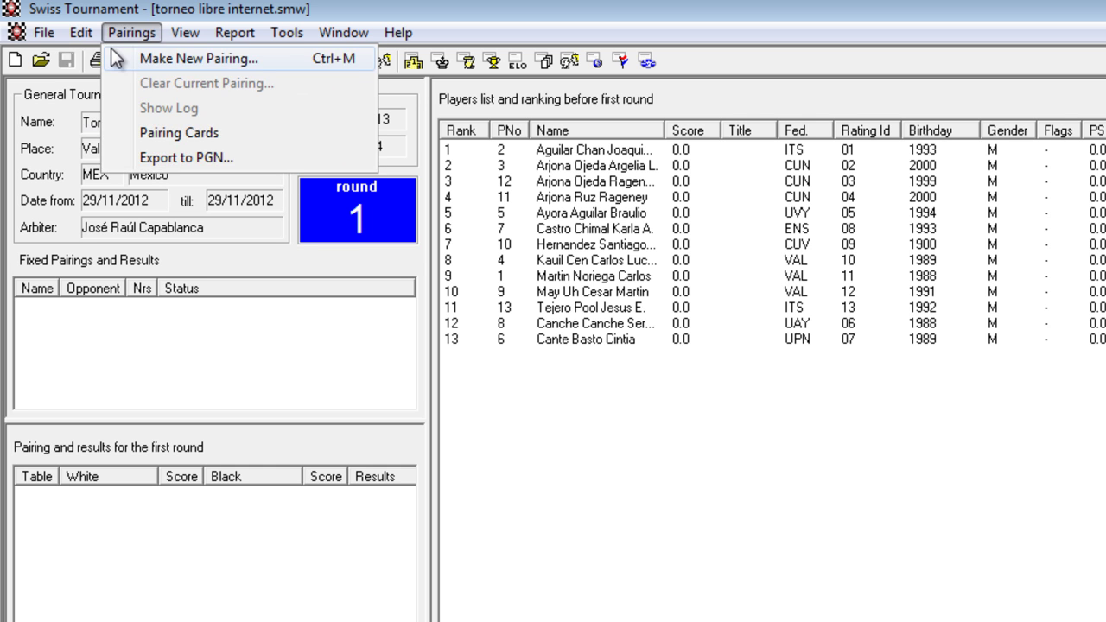
pyautogui.click(90, 62)
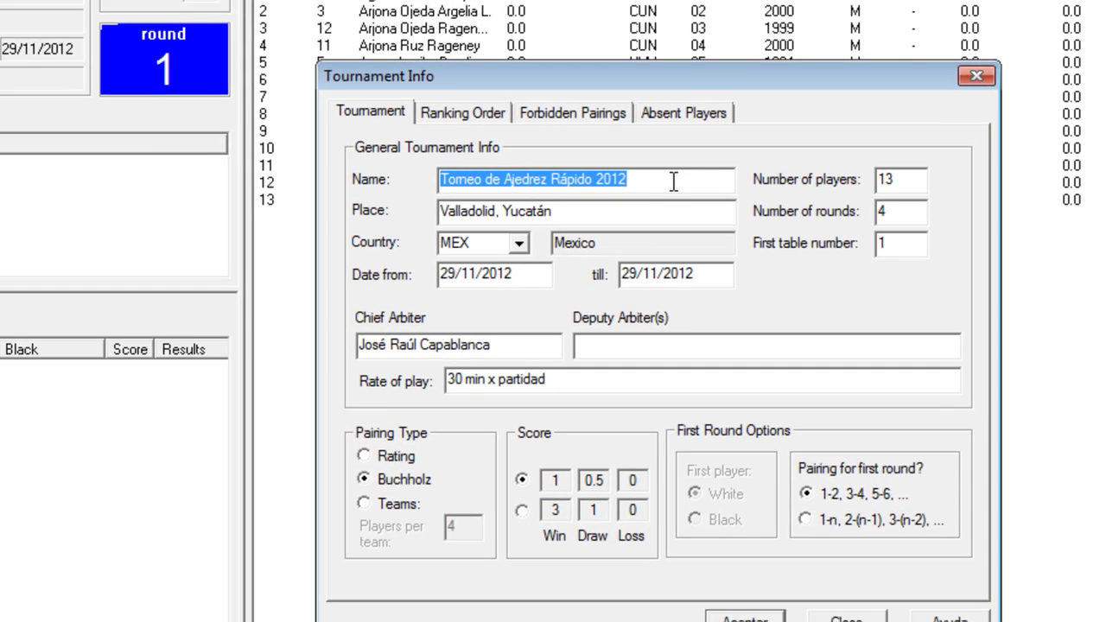
pyautogui.click(784, 322)
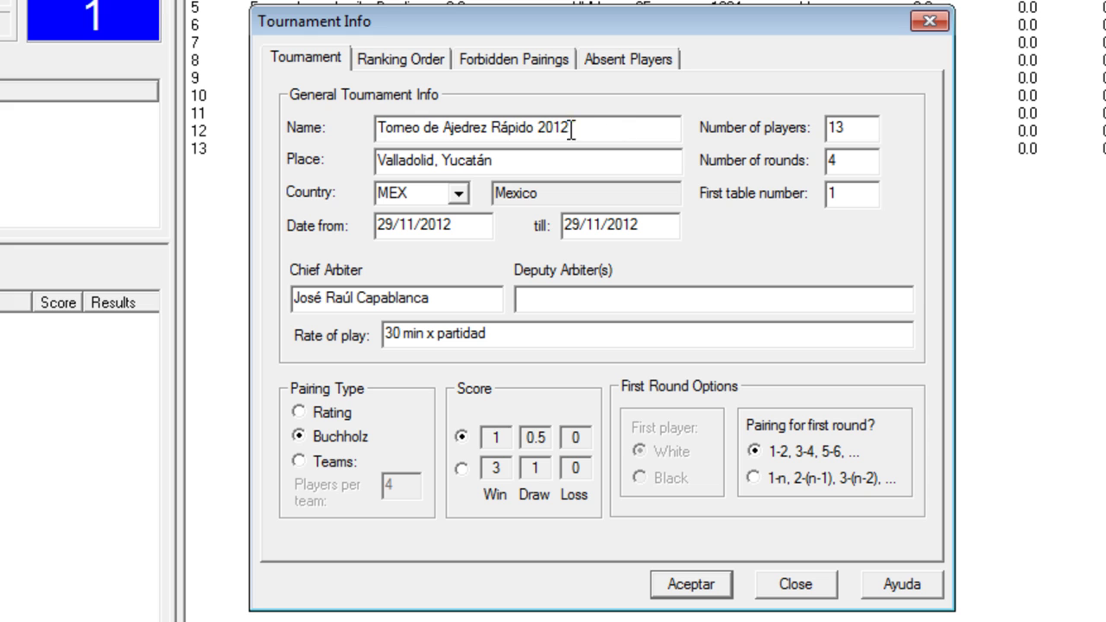
pyautogui.hotkey('shift', 'Home')
pyautogui.press('Tab')
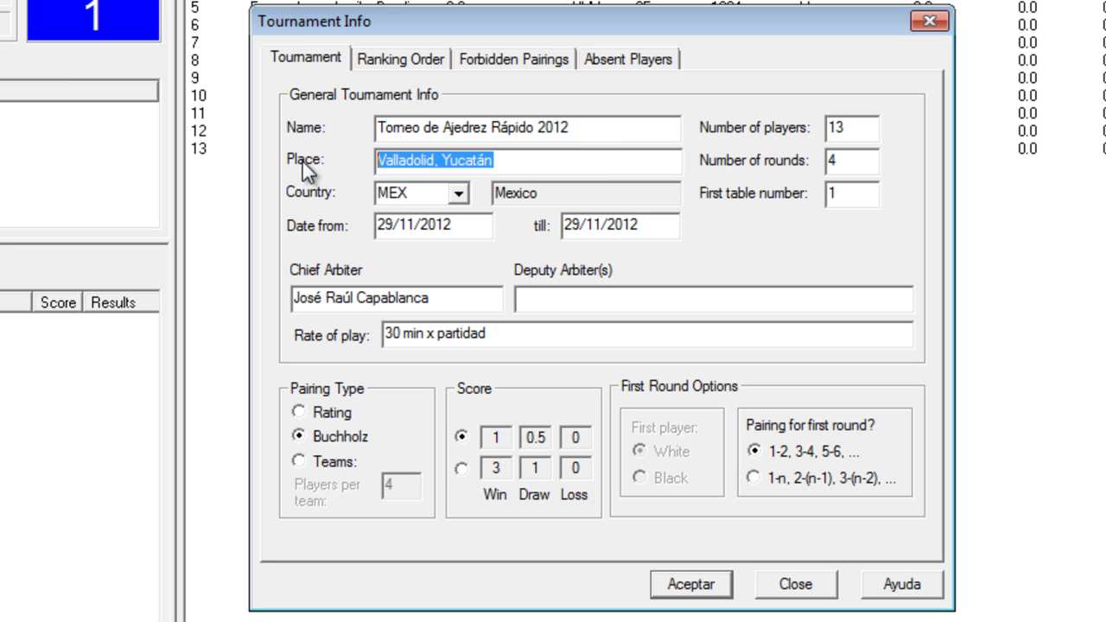
pyautogui.press('Tab')
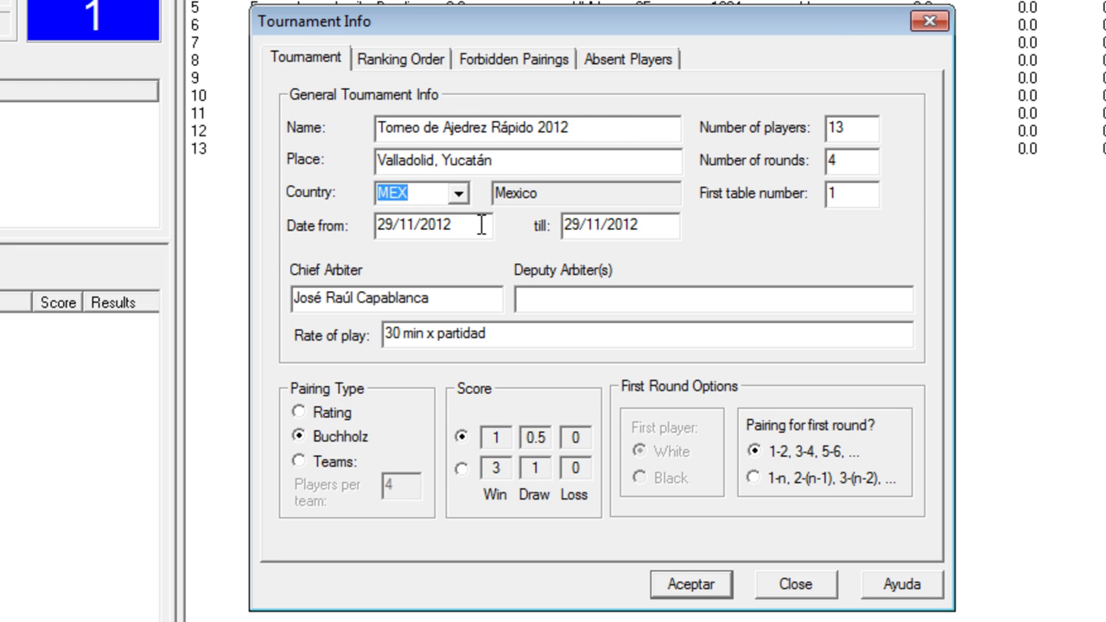
pyautogui.doubleClick(459, 223)
pyautogui.moveTo(662, 228); pyautogui.dragTo(611, 227)
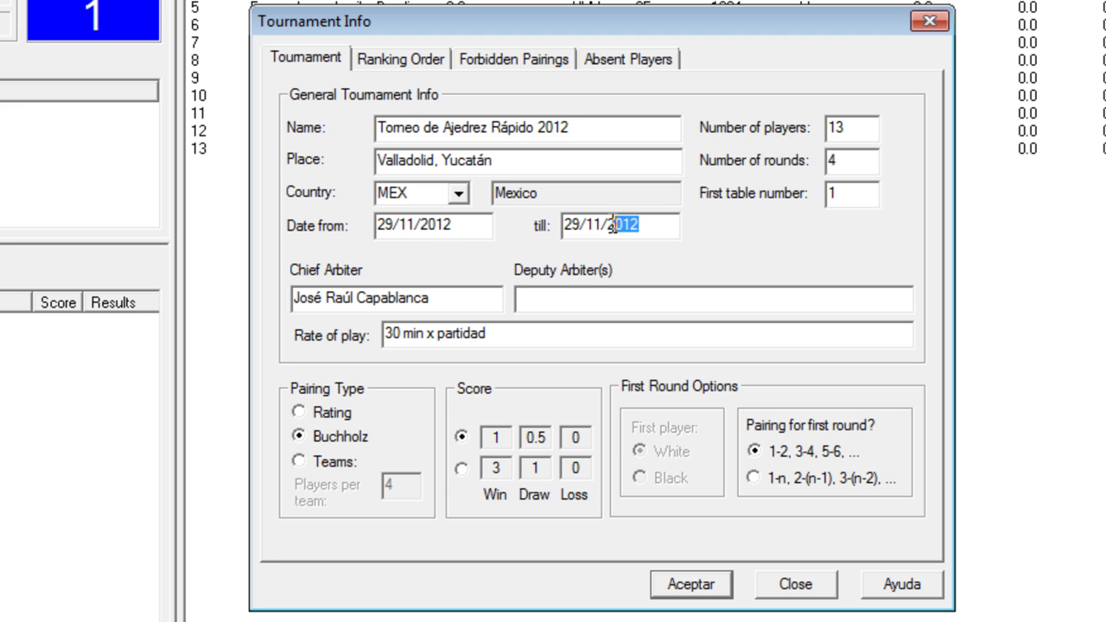
pyautogui.moveTo(856, 156); pyautogui.dragTo(802, 153)
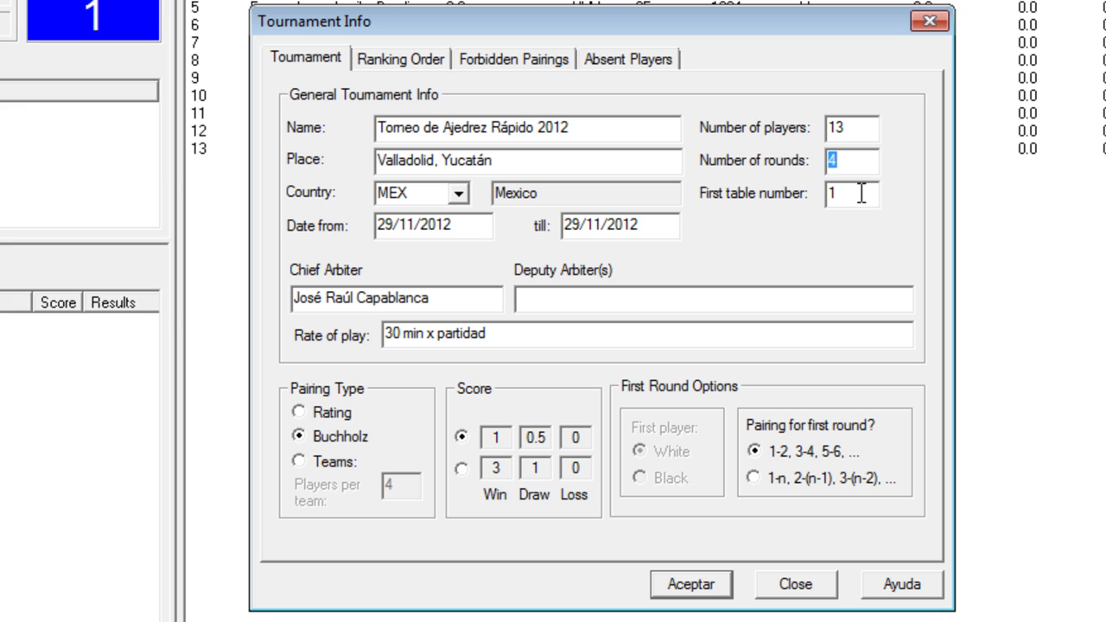
# Set the tournament's first table number to 1
pyautogui.moveTo(861, 193); pyautogui.dragTo(790, 195)
pyautogui.click(838, 193)
pyautogui.moveTo(854, 195); pyautogui.dragTo(815, 197)
pyautogui.click(839, 193)
pyautogui.doubleClick(831, 192)
pyautogui.write('11')
pyautogui.press('BackSpace')
# Review the chief arbiter, deputy arbiter and rate of play entries of the tournament
pyautogui.moveTo(452, 298); pyautogui.dragTo(259, 297)
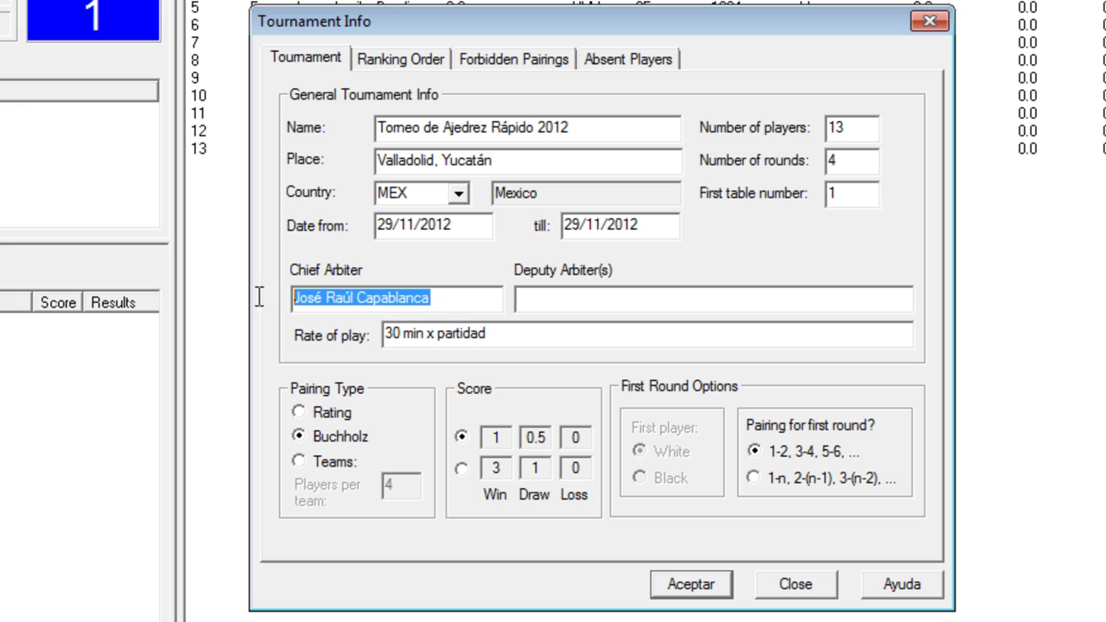
pyautogui.click(458, 298)
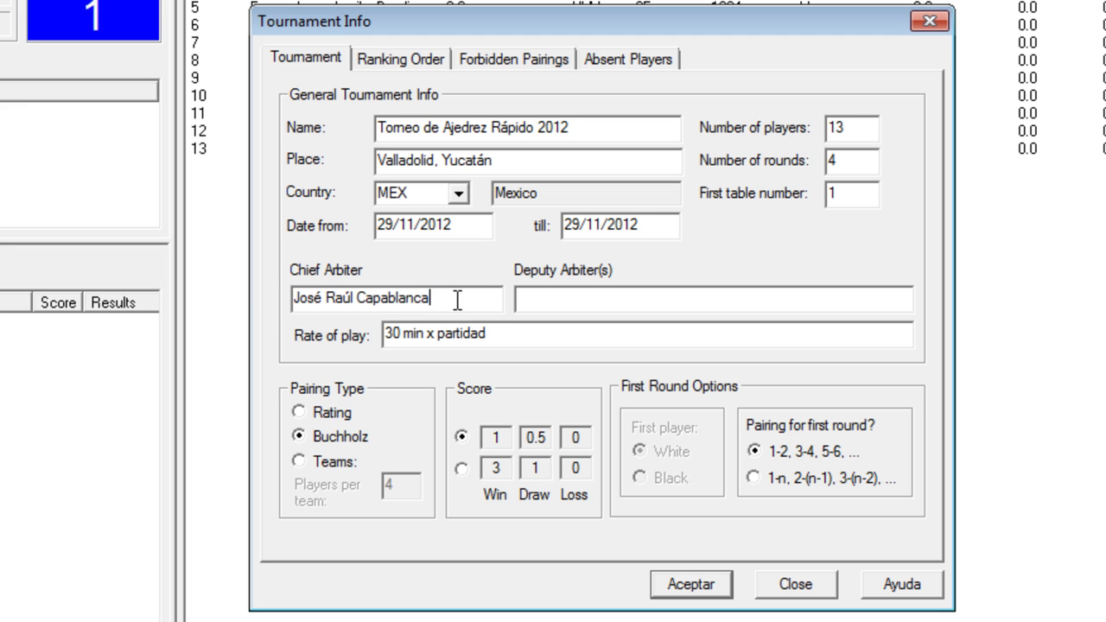
pyautogui.click(545, 302)
pyautogui.moveTo(522, 337); pyautogui.dragTo(322, 313)
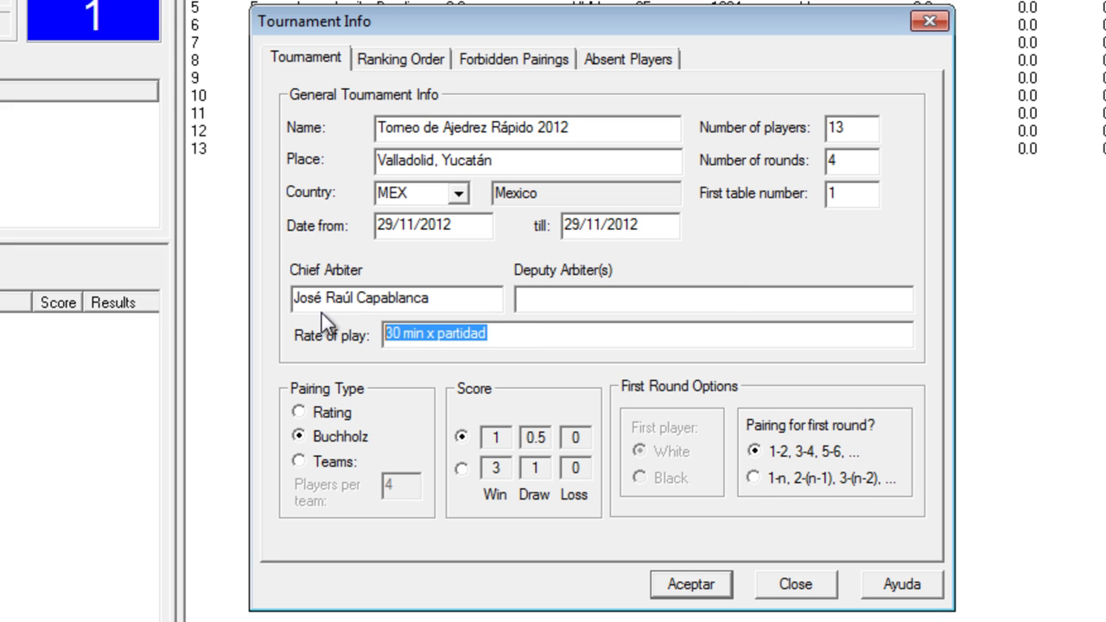
pyautogui.click(518, 335)
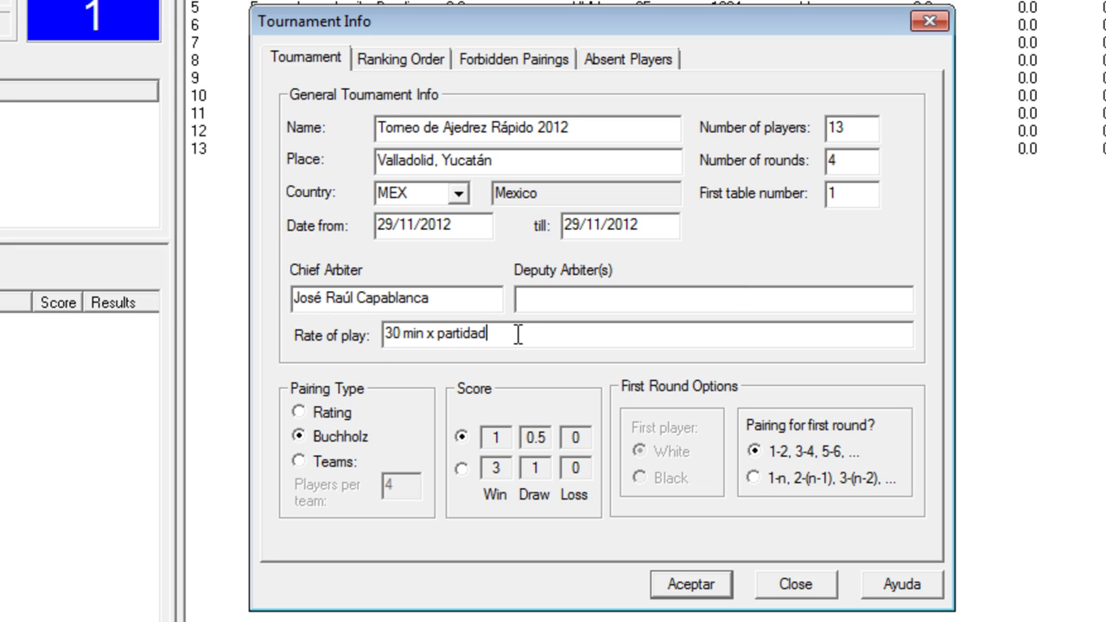
# Set the pairing type to Buchholz and the first-round pairing to 1-n, 2-(n-1), 3-(n-2)
pyautogui.click(341, 435)
pyautogui.click(342, 435)
pyautogui.click(340, 413)
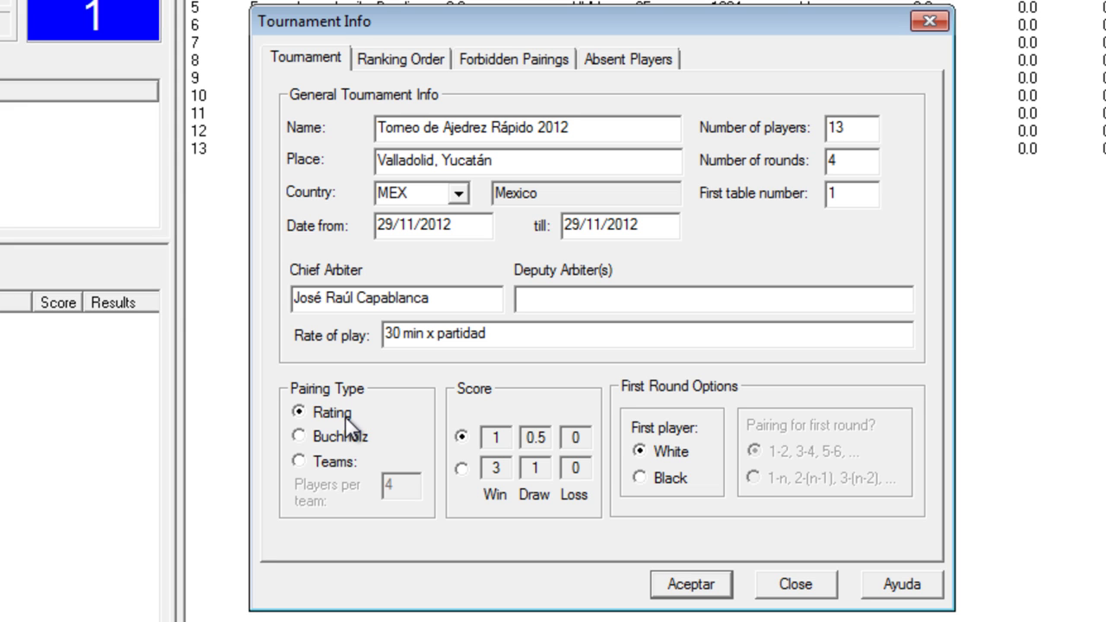
pyautogui.click(334, 438)
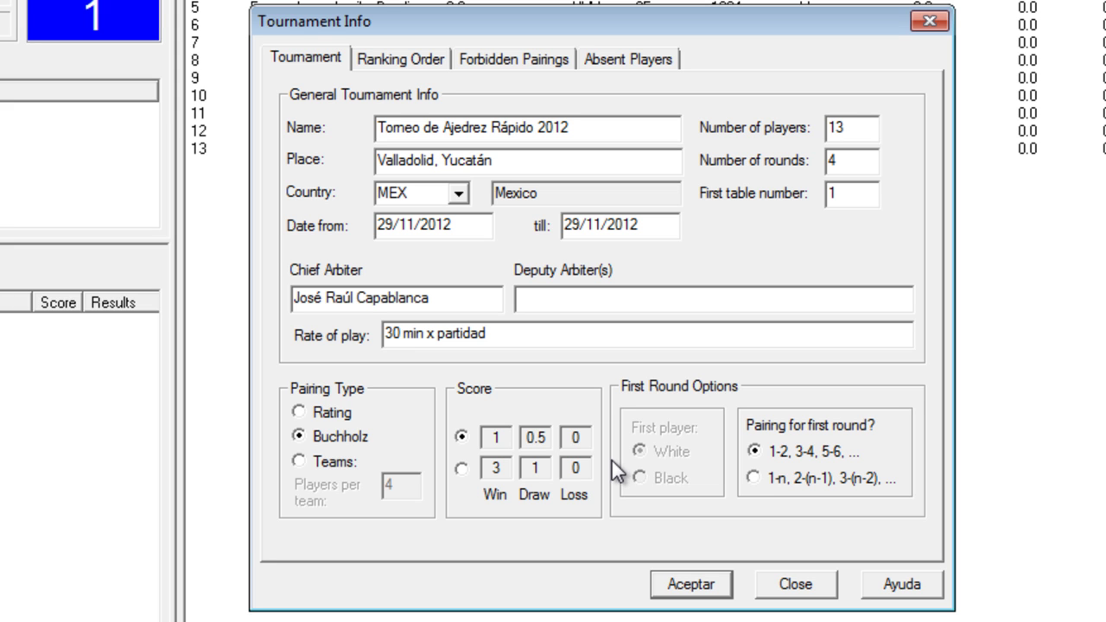
pyautogui.click(804, 487)
# Remove Colour Balance from the tournament's ranking order and add it back
pyautogui.click(401, 60)
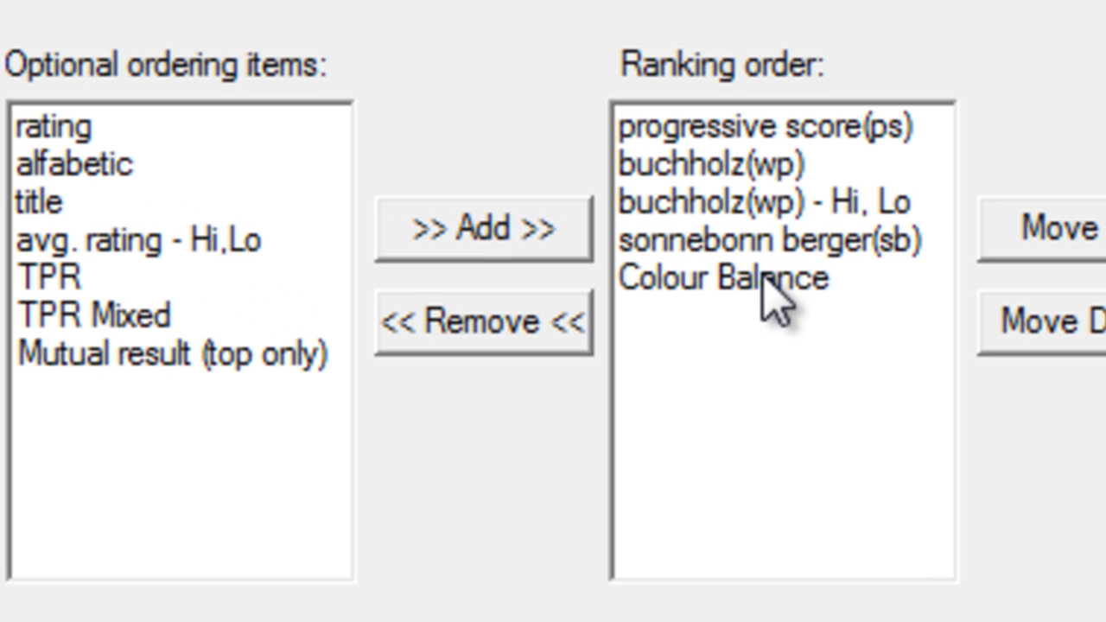
pyautogui.click(608, 280)
pyautogui.click(527, 344)
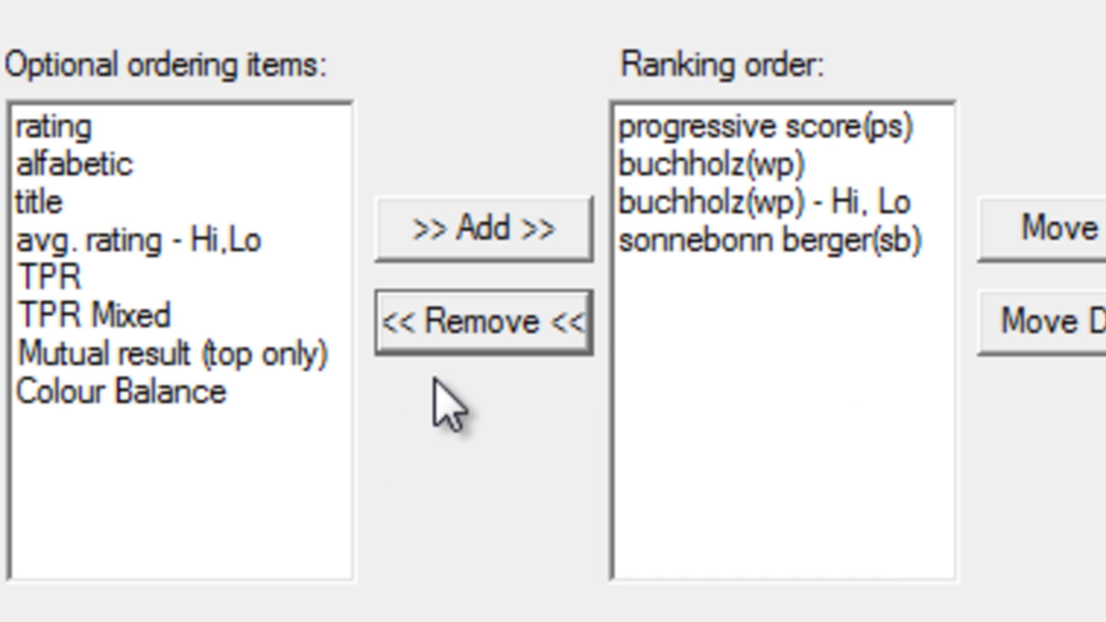
pyautogui.click(210, 406)
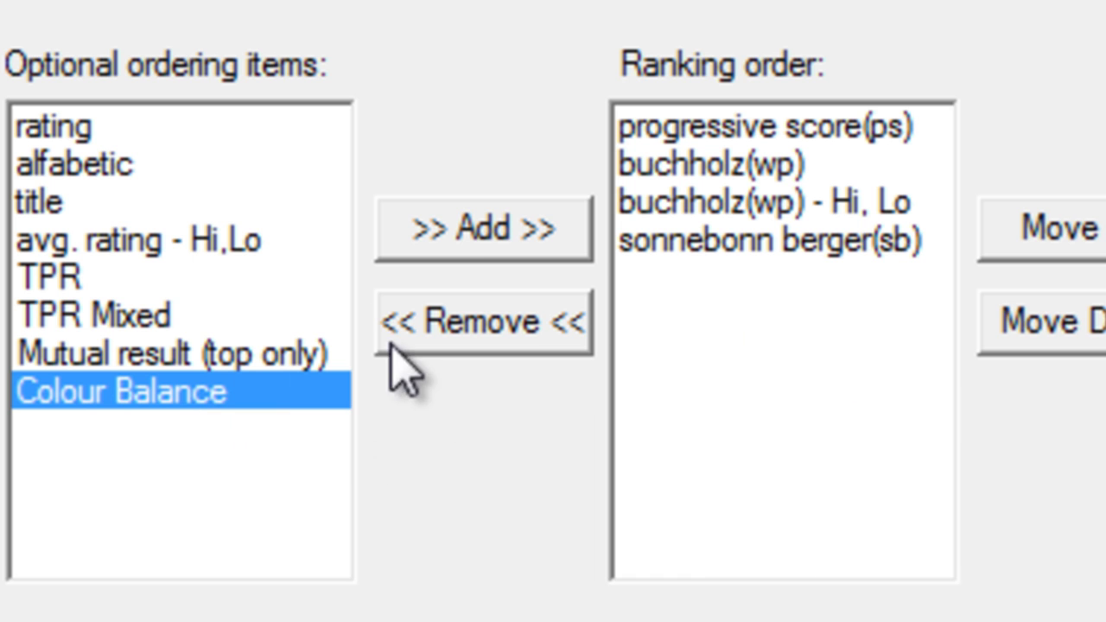
pyautogui.click(471, 218)
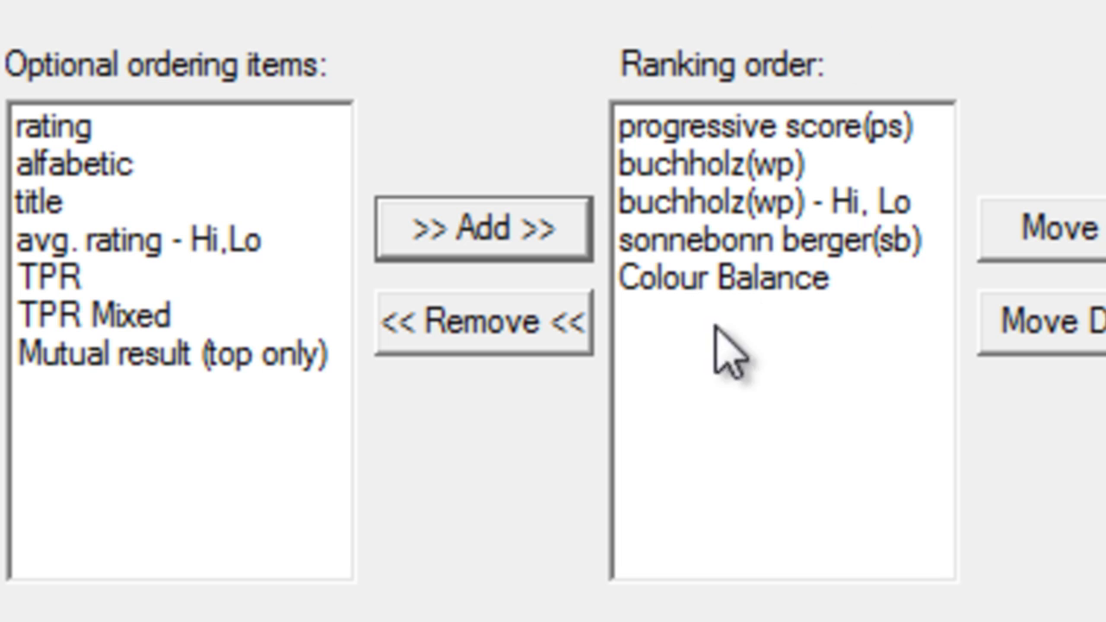
# Examine each criterion in the ranking order, plus the alfabetic and Mutual result (top only) optional items
pyautogui.click(871, 130)
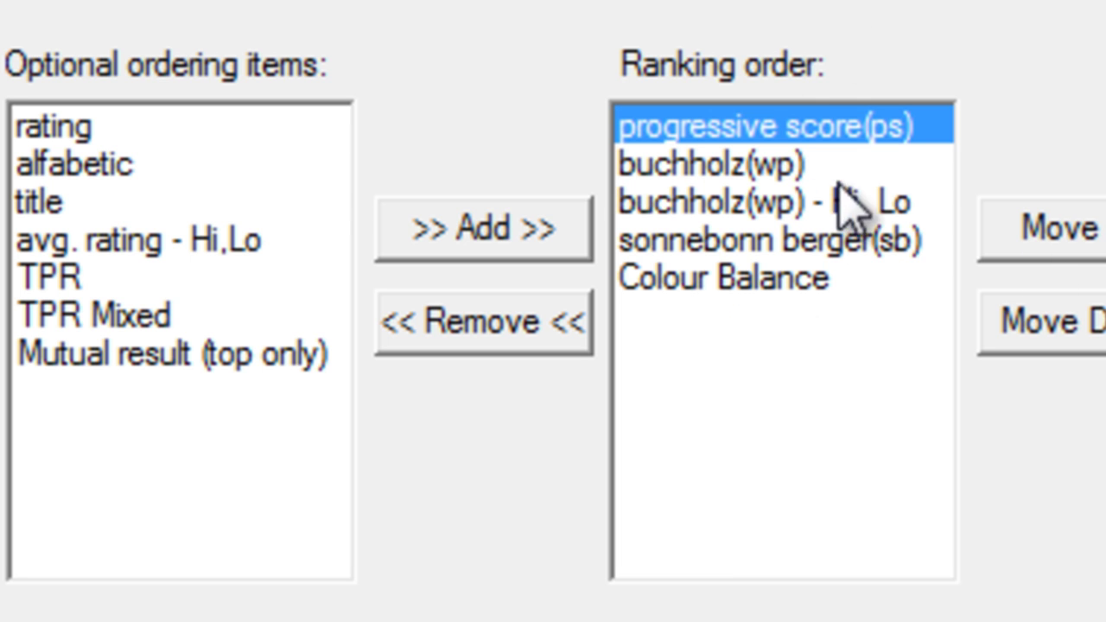
pyautogui.click(781, 166)
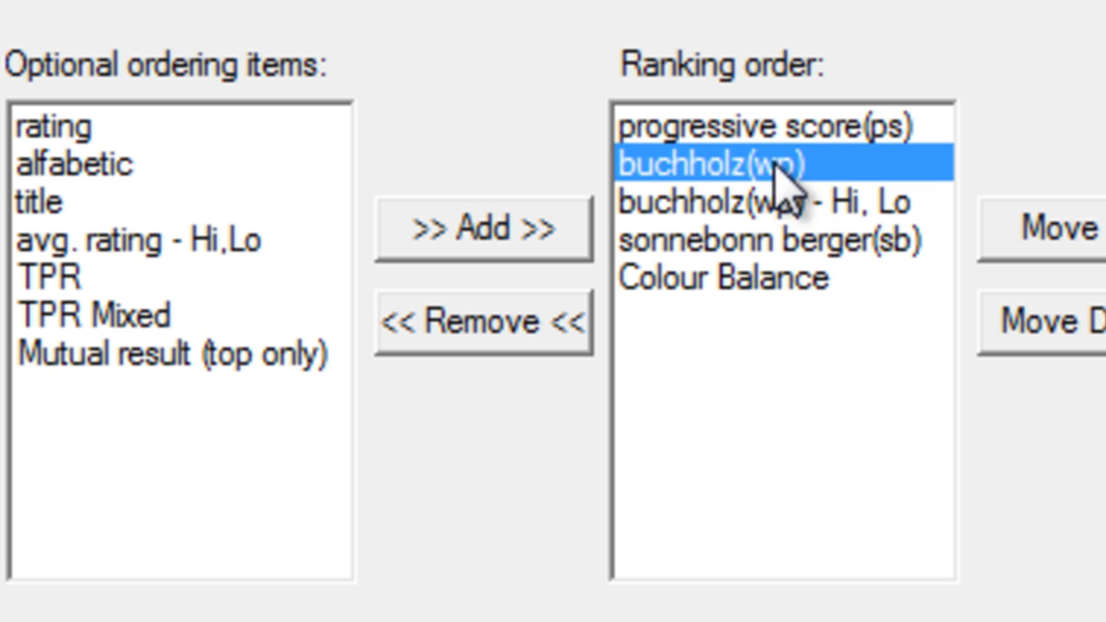
pyautogui.click(850, 204)
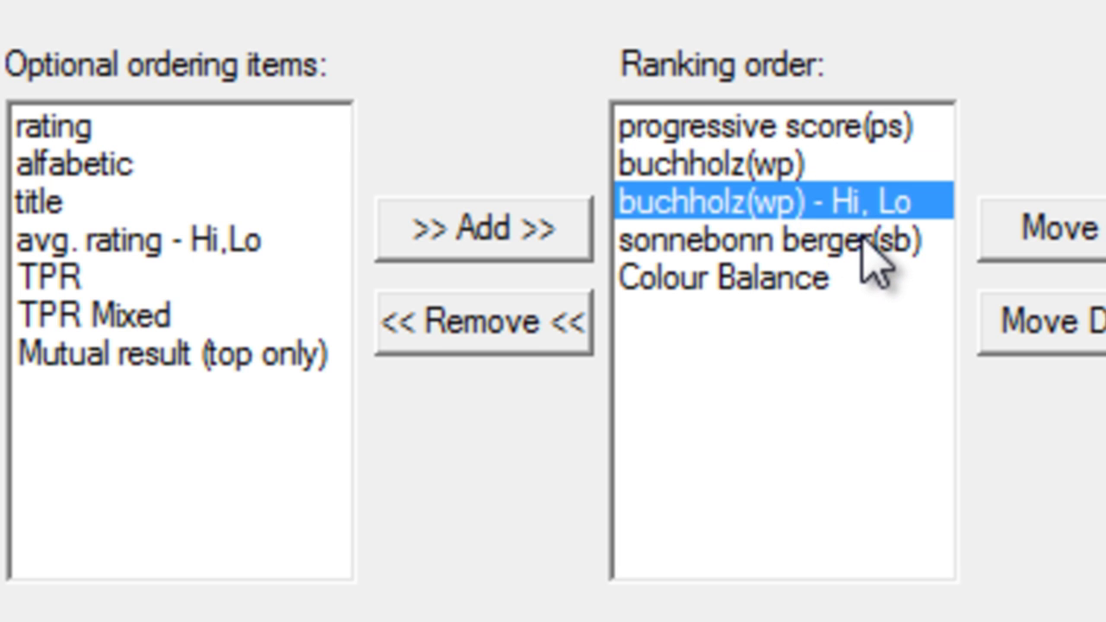
pyautogui.click(863, 242)
pyautogui.click(781, 285)
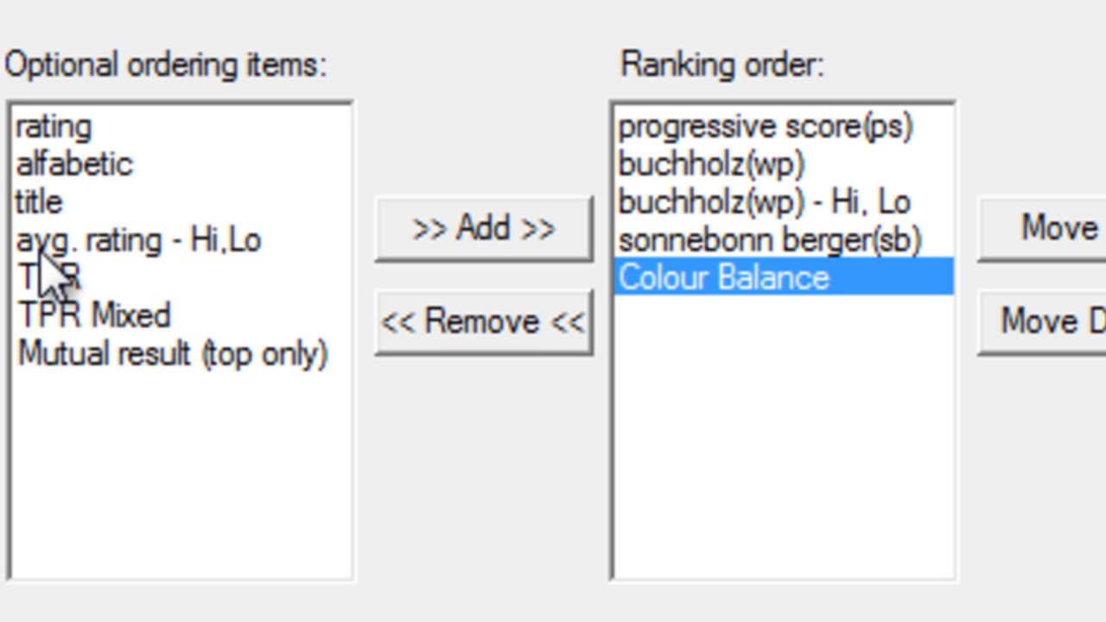
pyautogui.click(90, 166)
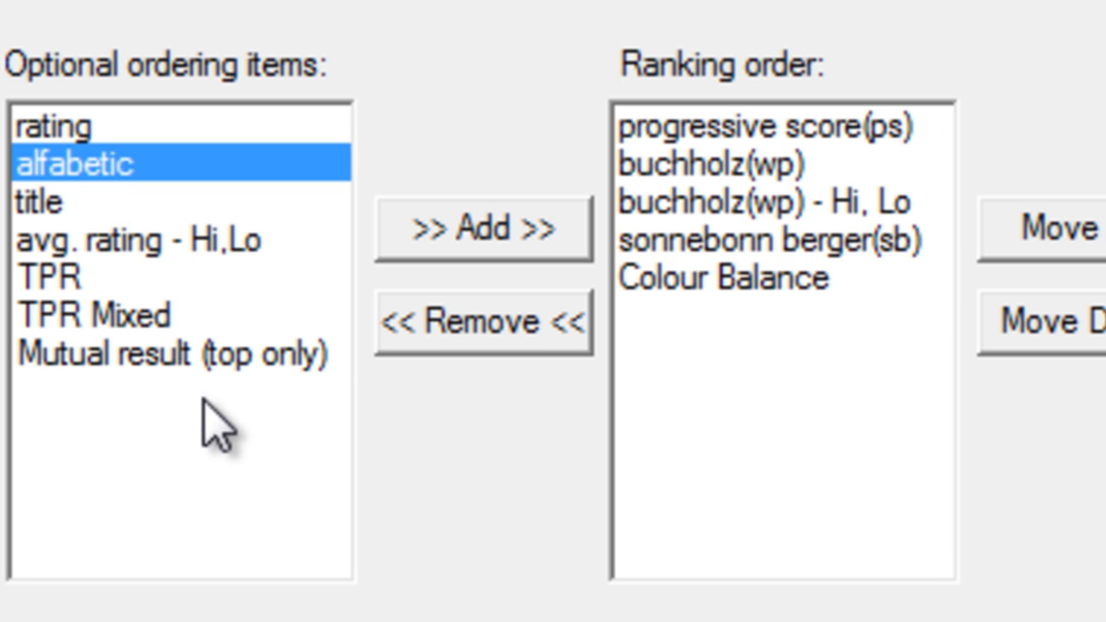
pyautogui.click(176, 354)
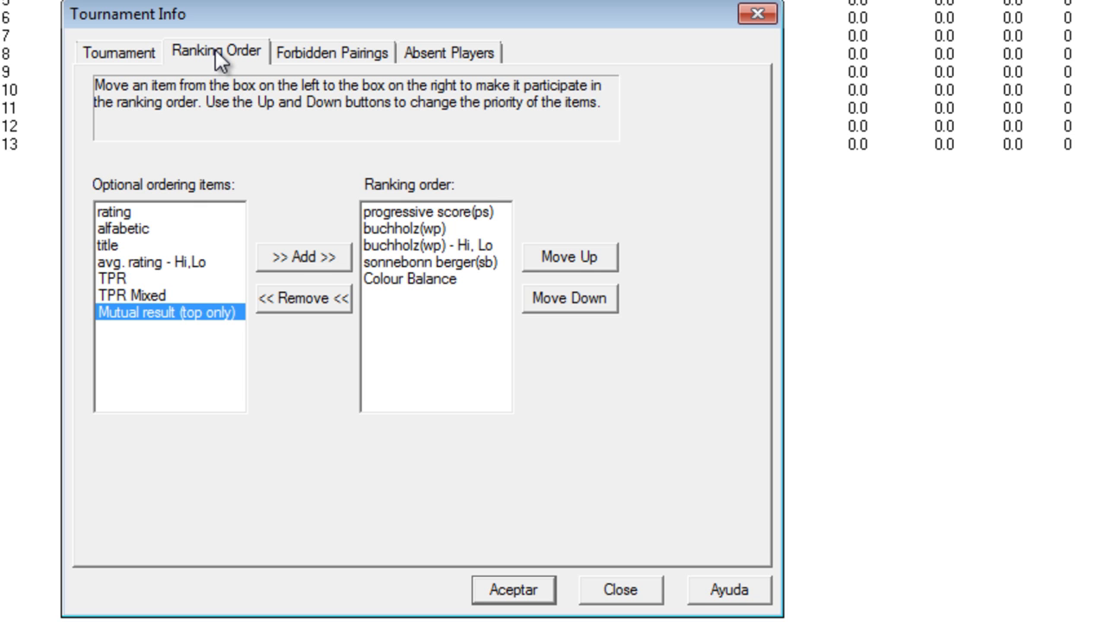
# Forbid the pairing between players number 2 and 3, and remove that forbidden pairing again
pyautogui.click(353, 50)
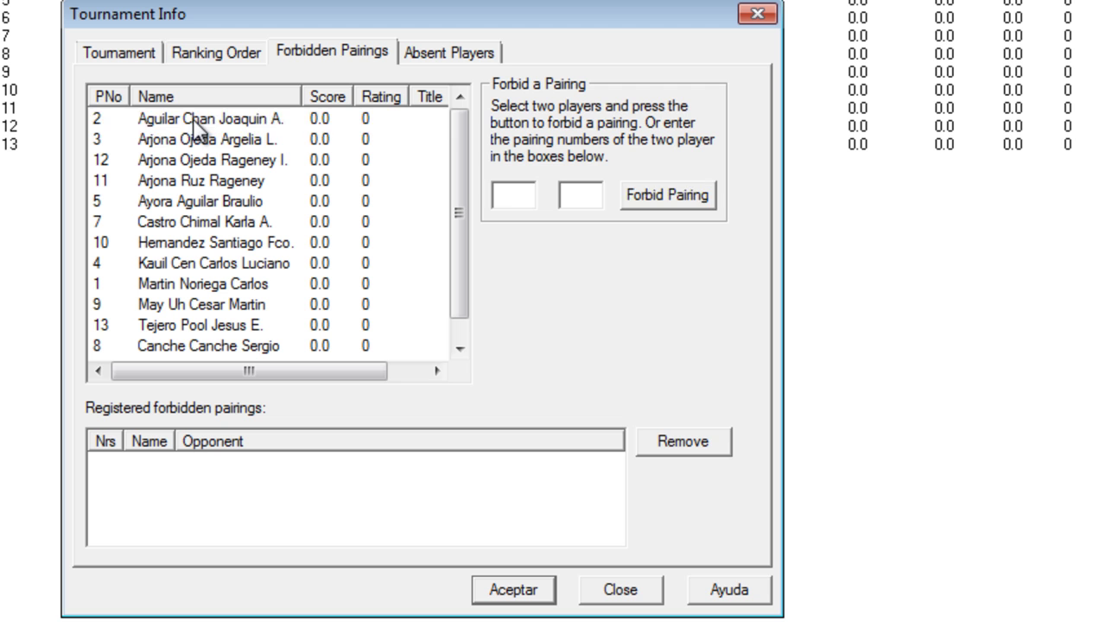
pyautogui.moveTo(192, 121); pyautogui.dragTo(184, 137)
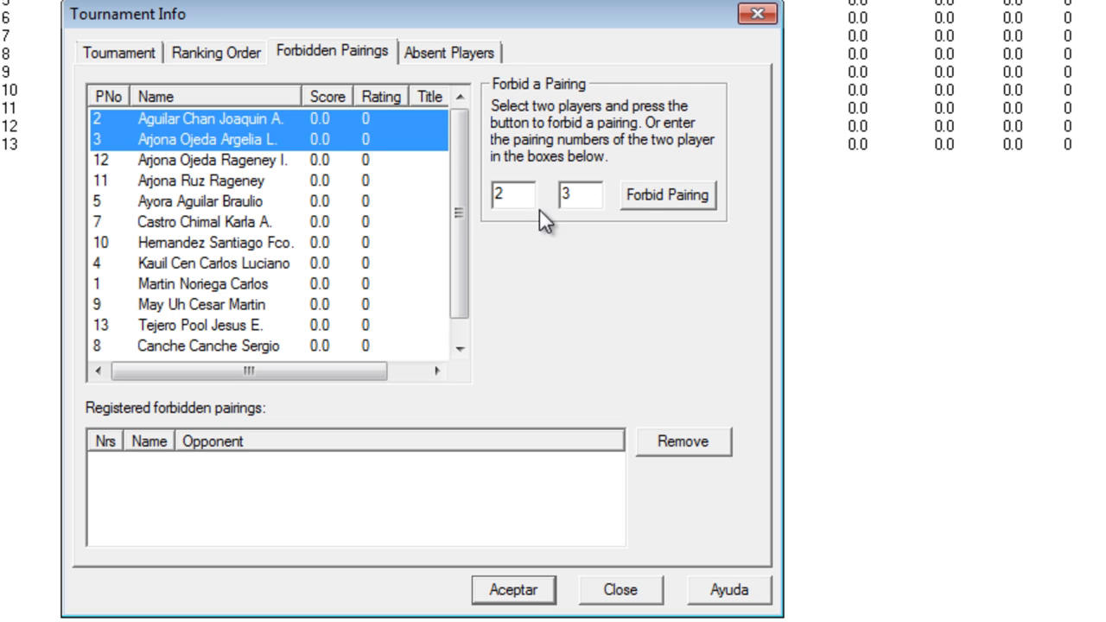
pyautogui.click(679, 198)
pyautogui.click(372, 466)
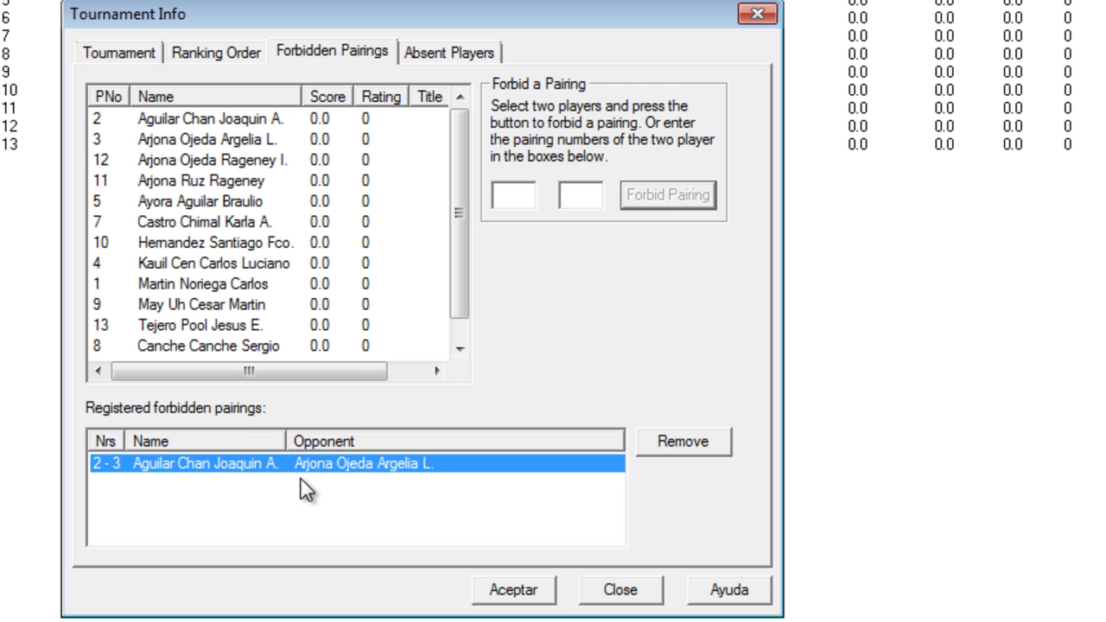
pyautogui.click(667, 458)
# Review the absent player settings and return to the general tournament settings
pyautogui.click(450, 65)
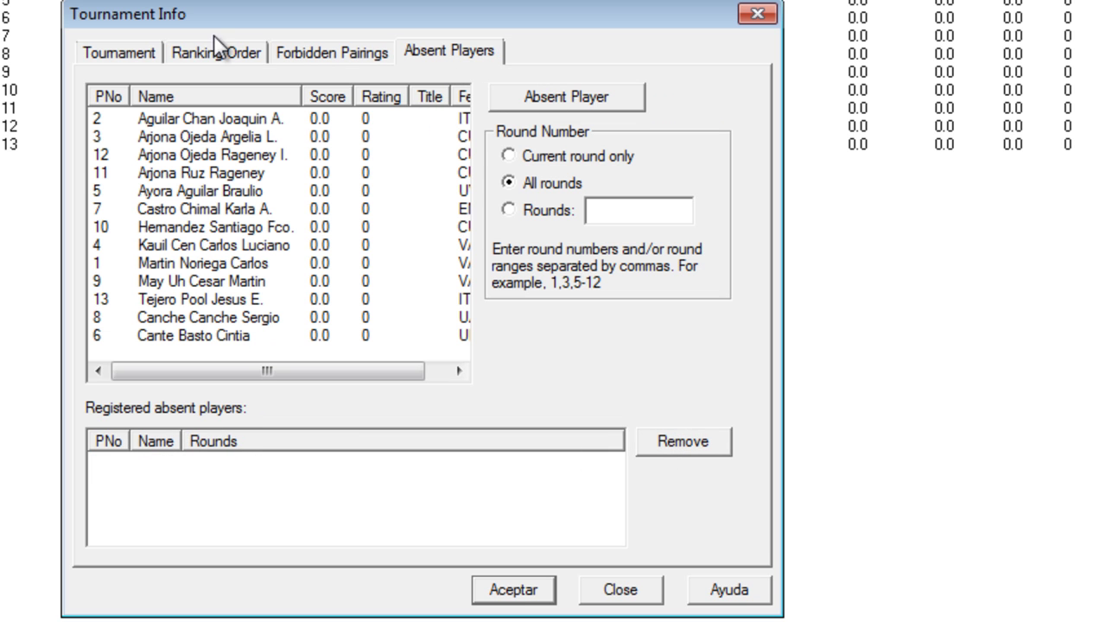
pyautogui.click(127, 54)
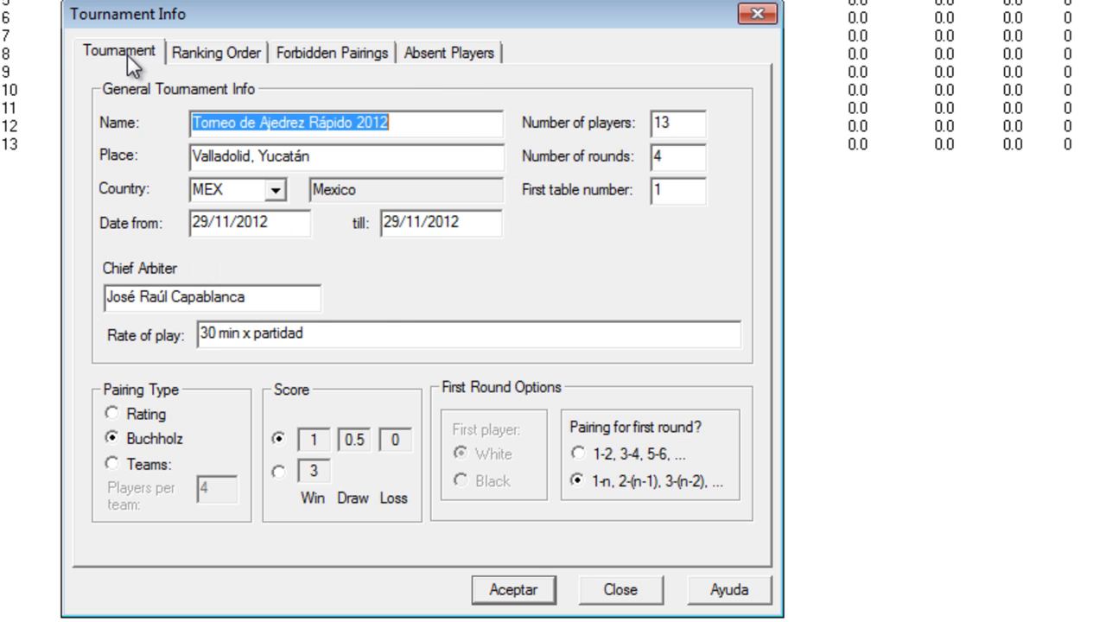
# Register player number 8 as absent for all rounds, and remove that absence again
pyautogui.click(207, 57)
pyautogui.click(425, 54)
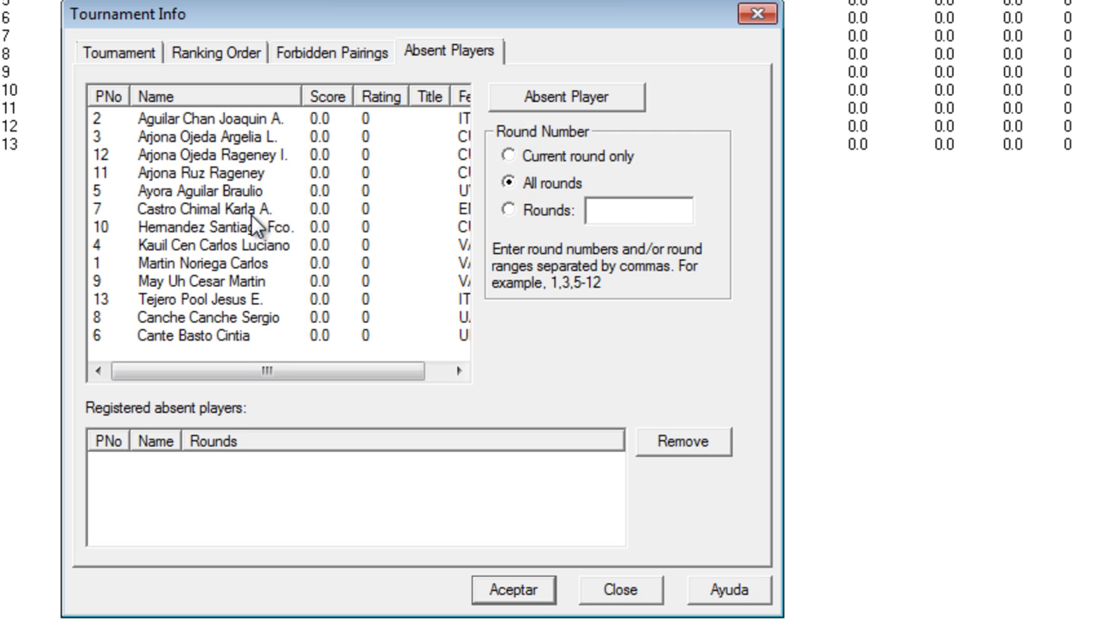
pyautogui.click(259, 317)
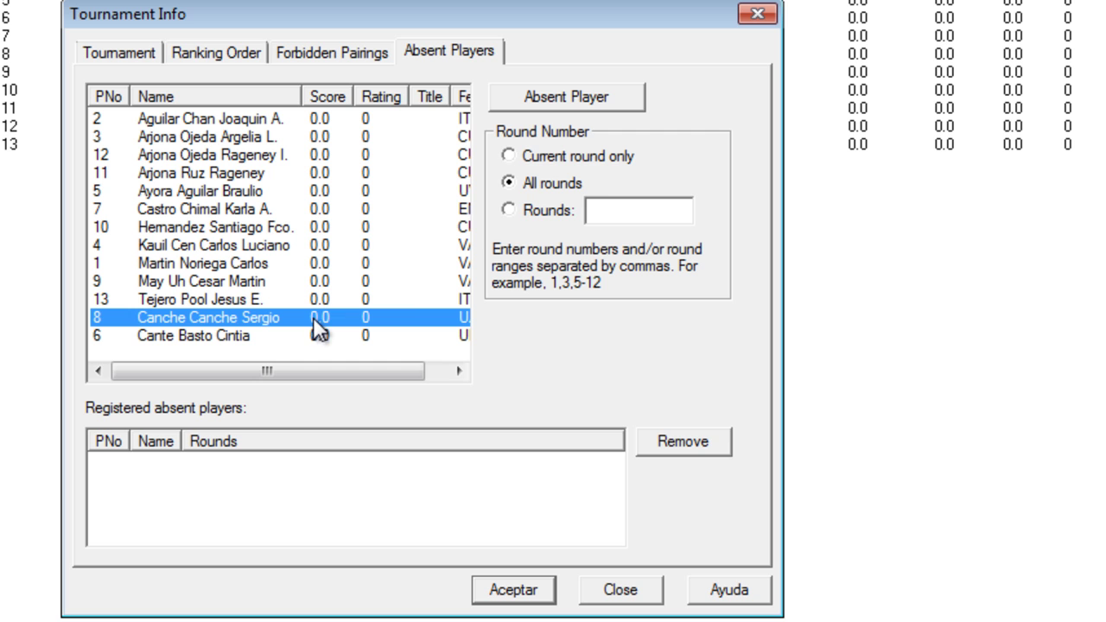
pyautogui.click(515, 187)
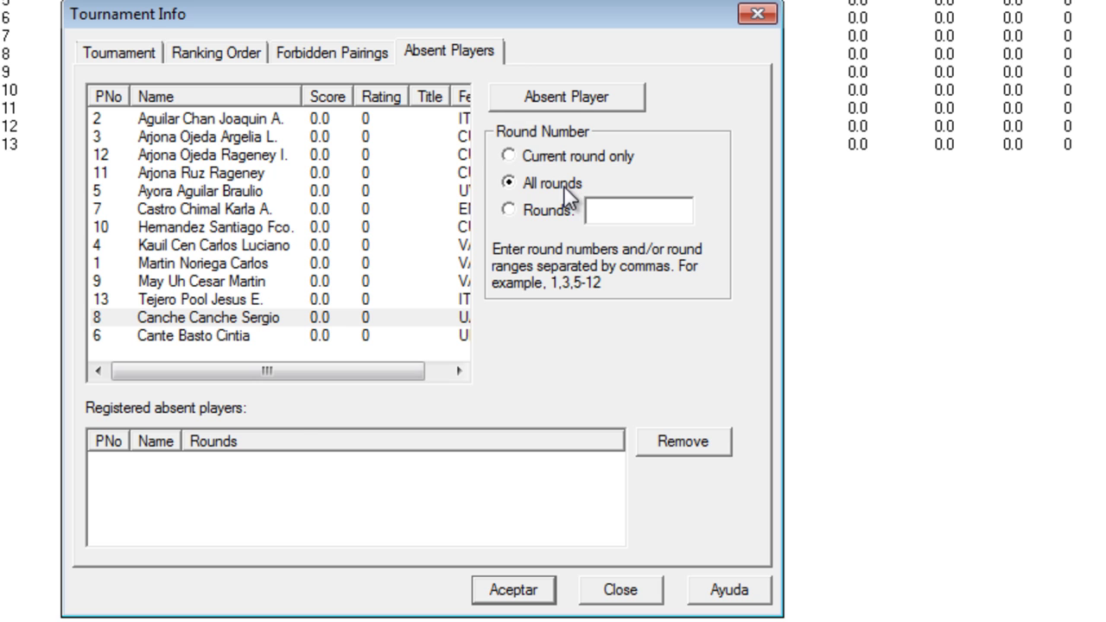
pyautogui.click(566, 96)
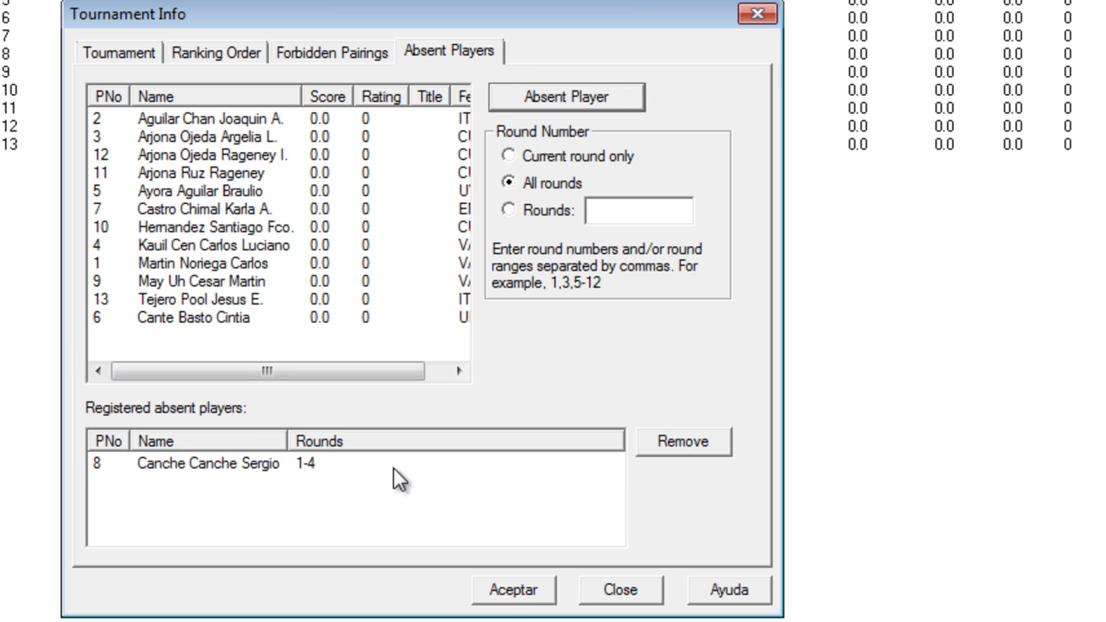
pyautogui.click(308, 474)
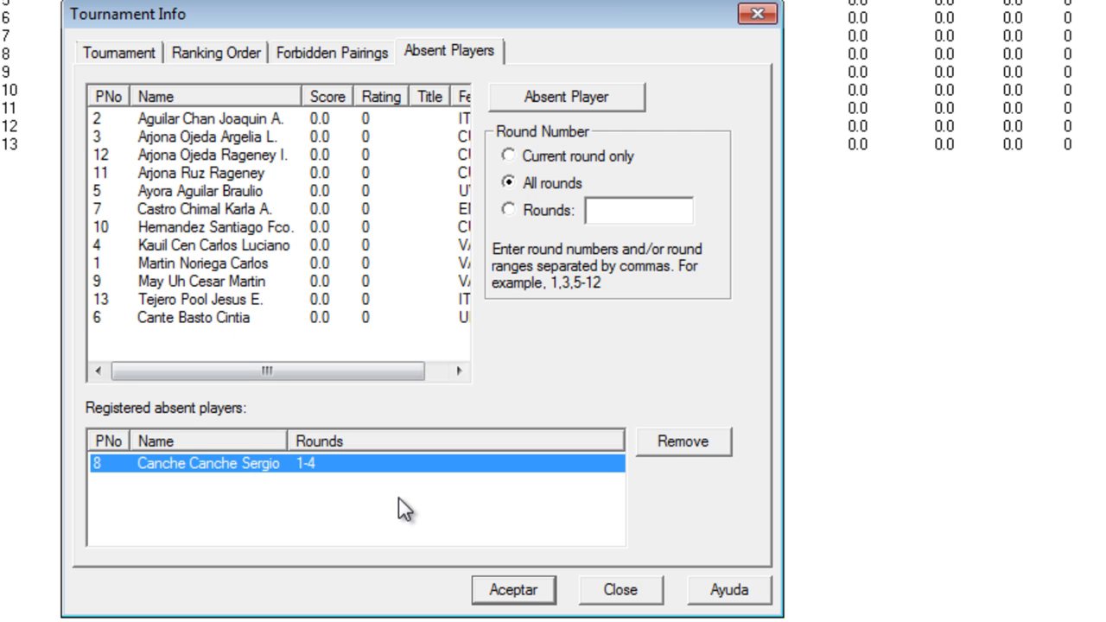
pyautogui.click(692, 451)
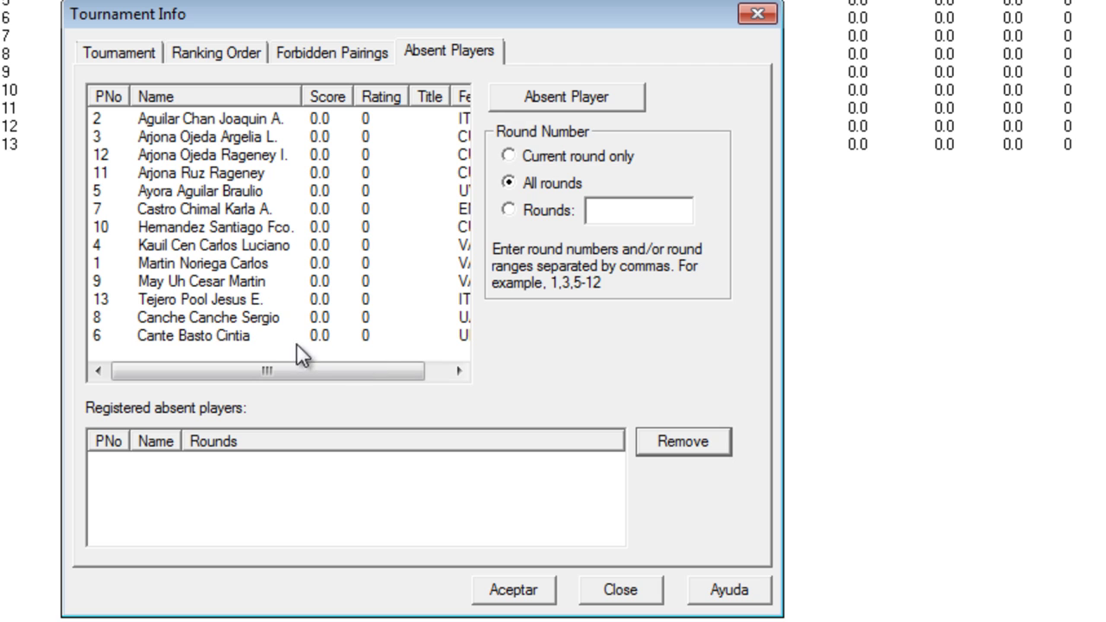
# Register player number 8 as absent for the current round only, and remove that absence again
pyautogui.click(246, 318)
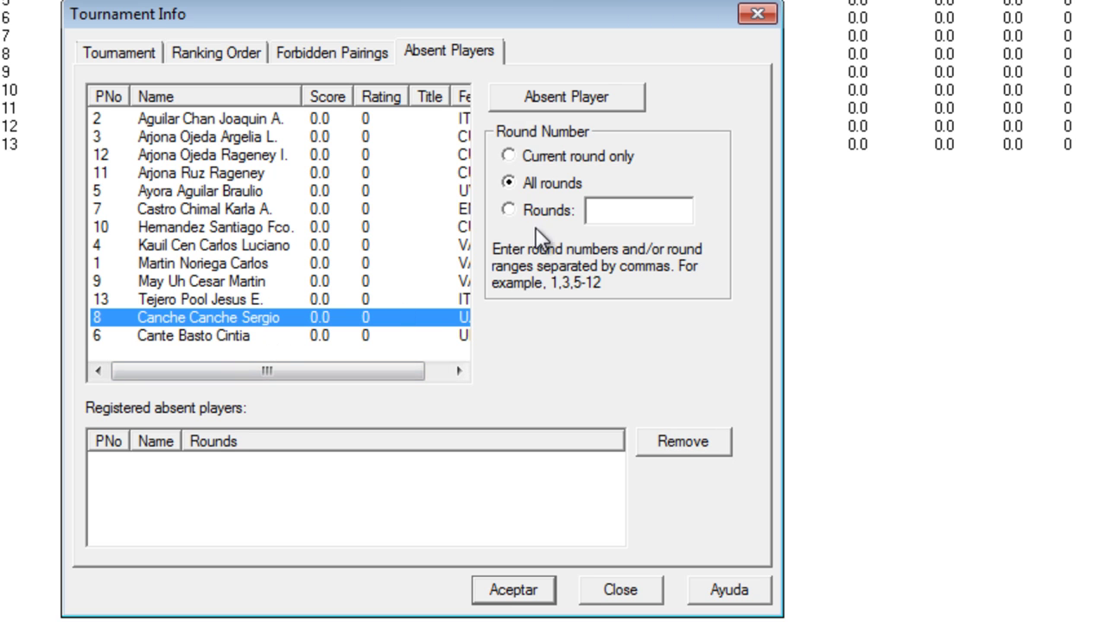
pyautogui.click(558, 163)
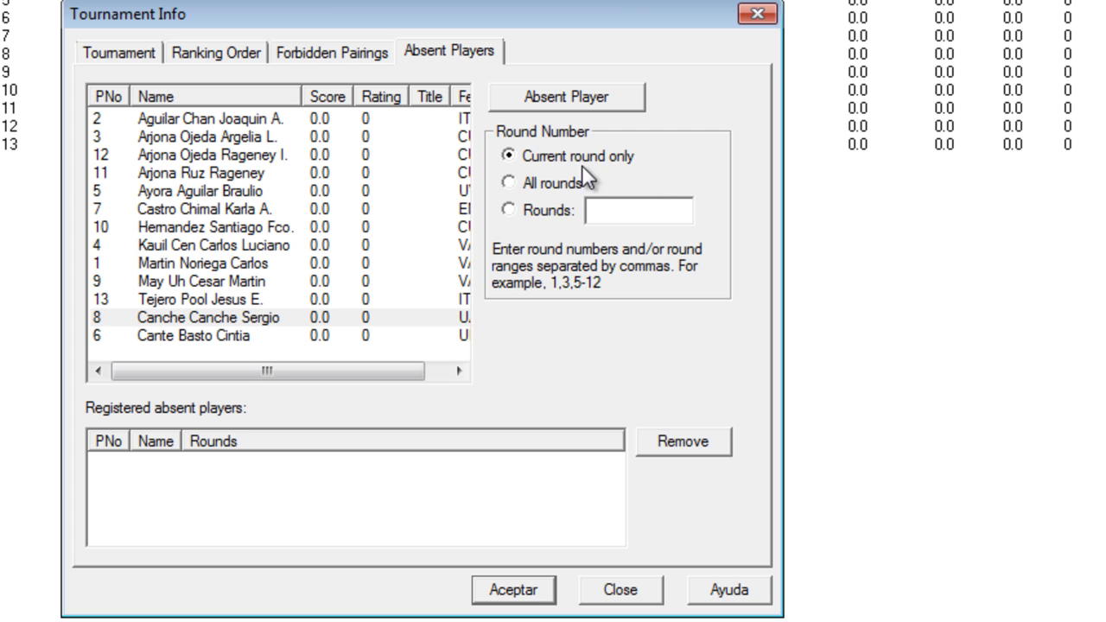
pyautogui.click(689, 440)
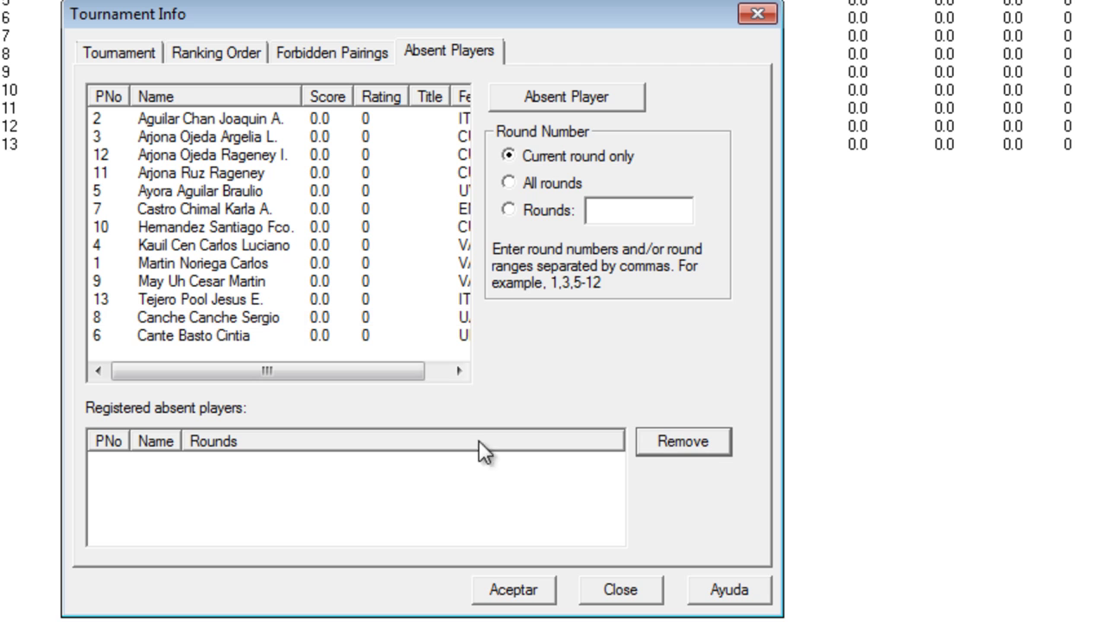
pyautogui.click(259, 320)
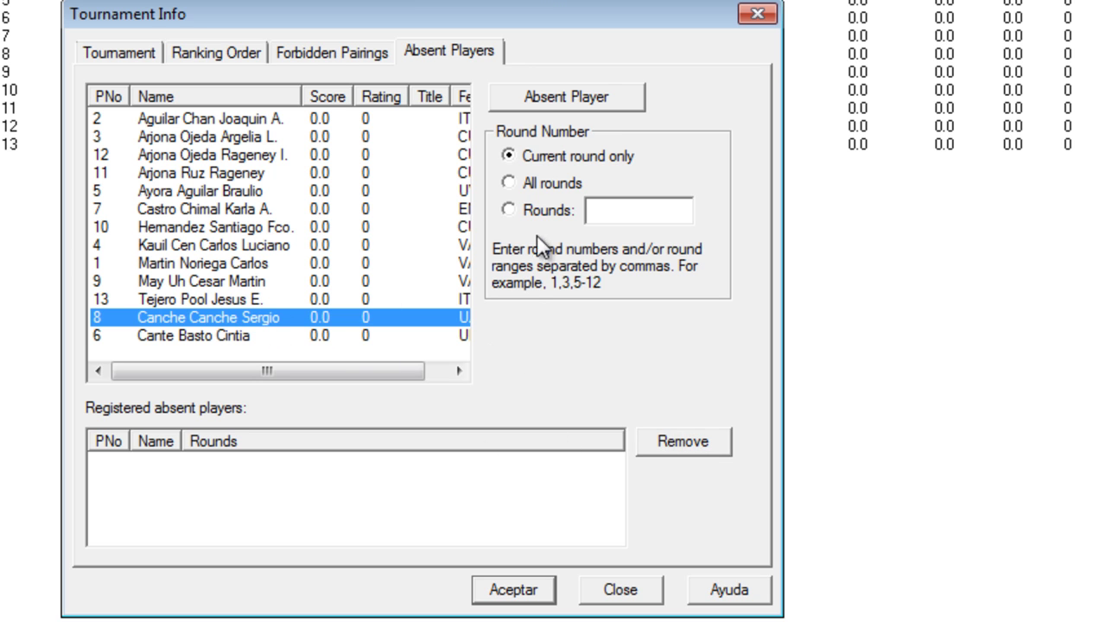
pyautogui.click(548, 160)
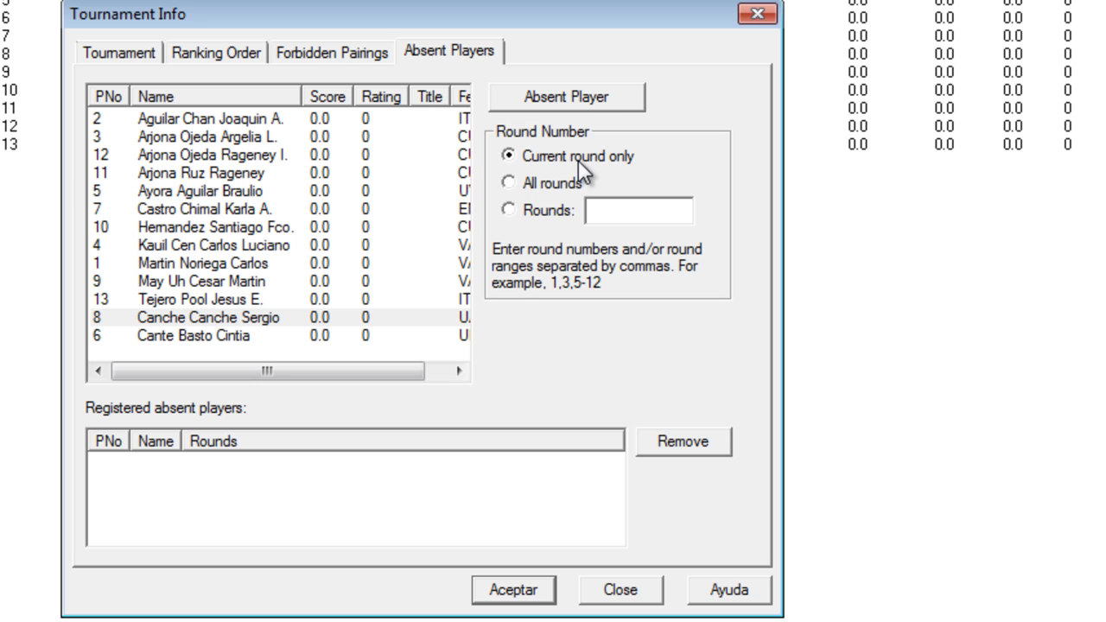
pyautogui.click(583, 100)
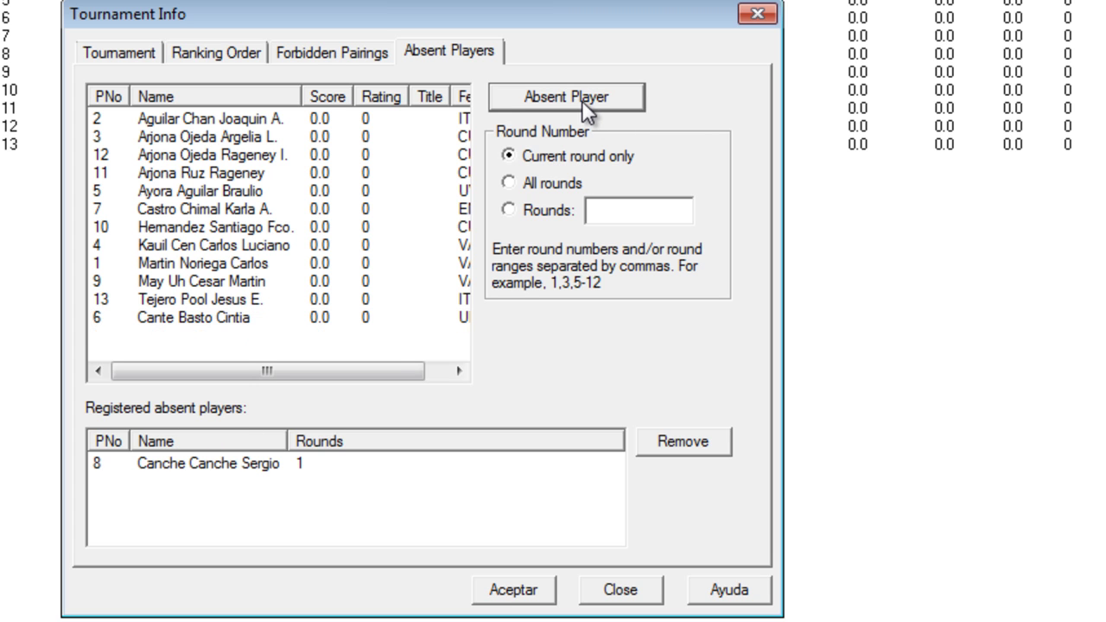
pyautogui.click(237, 467)
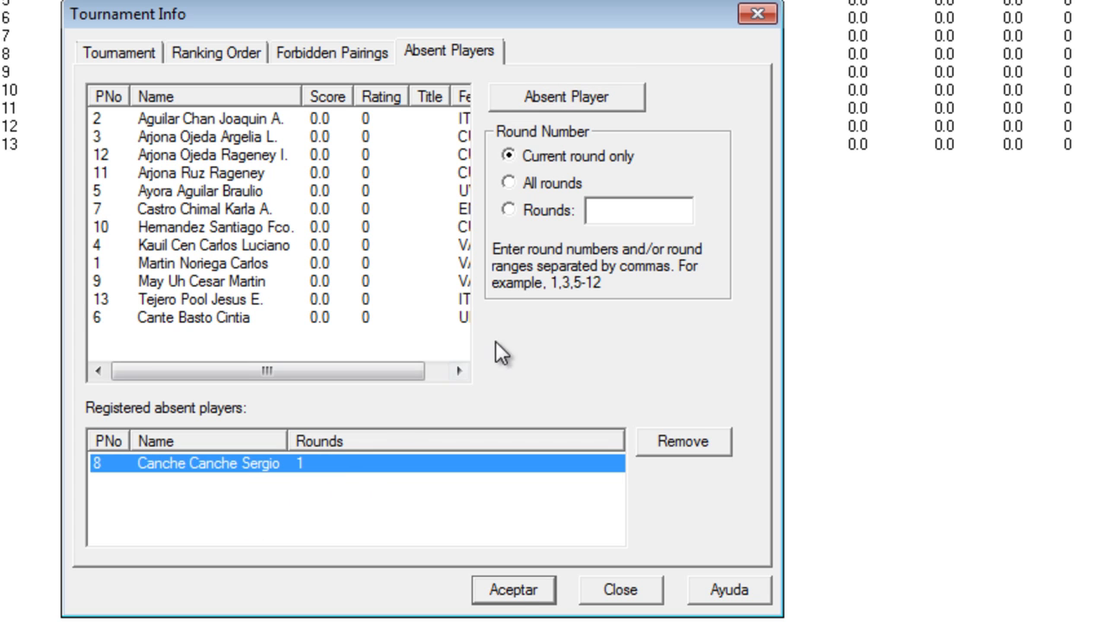
pyautogui.click(279, 321)
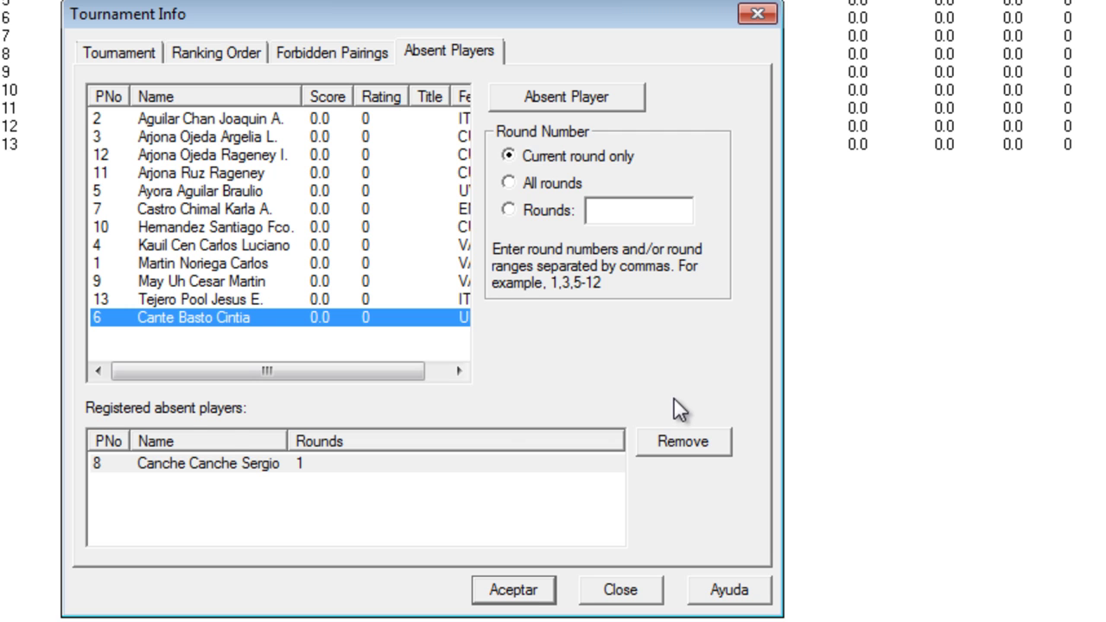
pyautogui.click(679, 444)
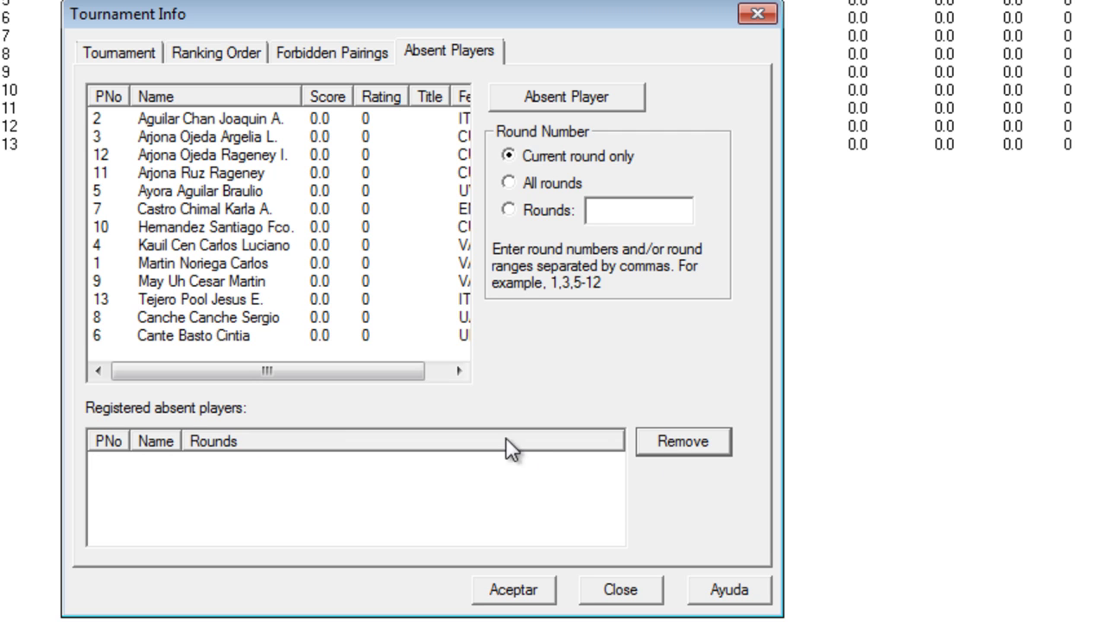
# Switch the absence setting to specific rounds, review the other tournament settings and accept the tournament info
pyautogui.click(564, 211)
pyautogui.click(628, 214)
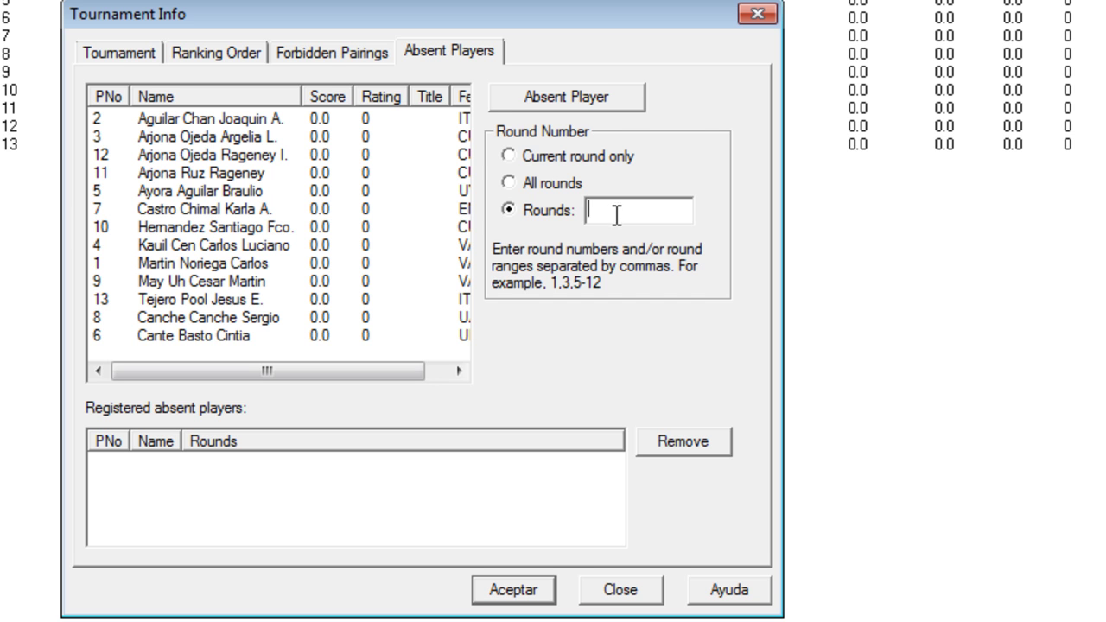
pyautogui.click(352, 54)
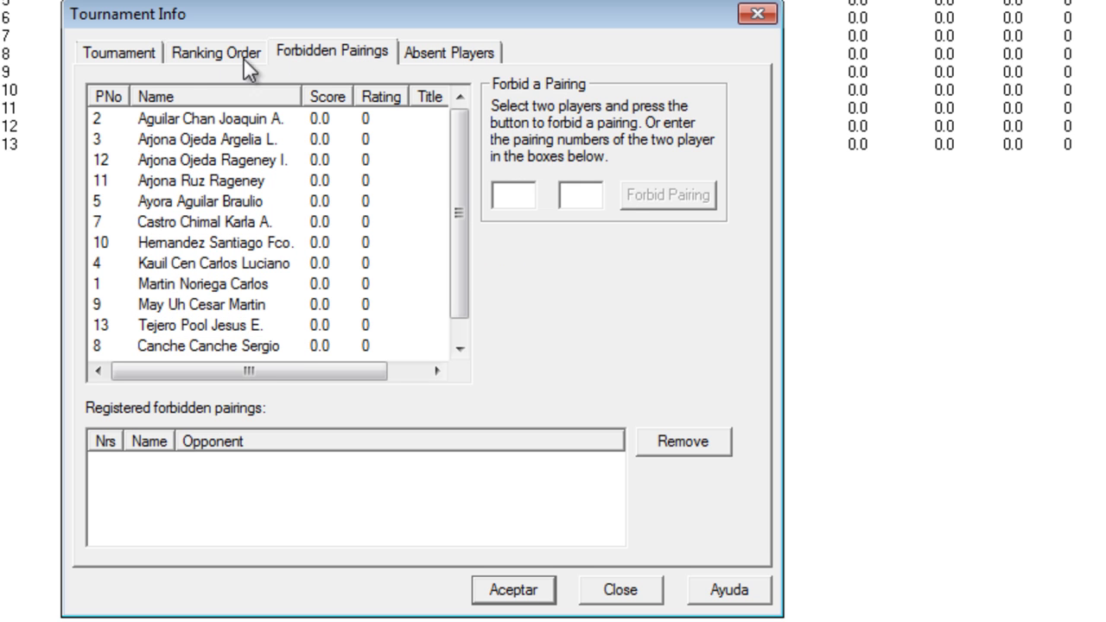
pyautogui.click(221, 54)
pyautogui.click(118, 52)
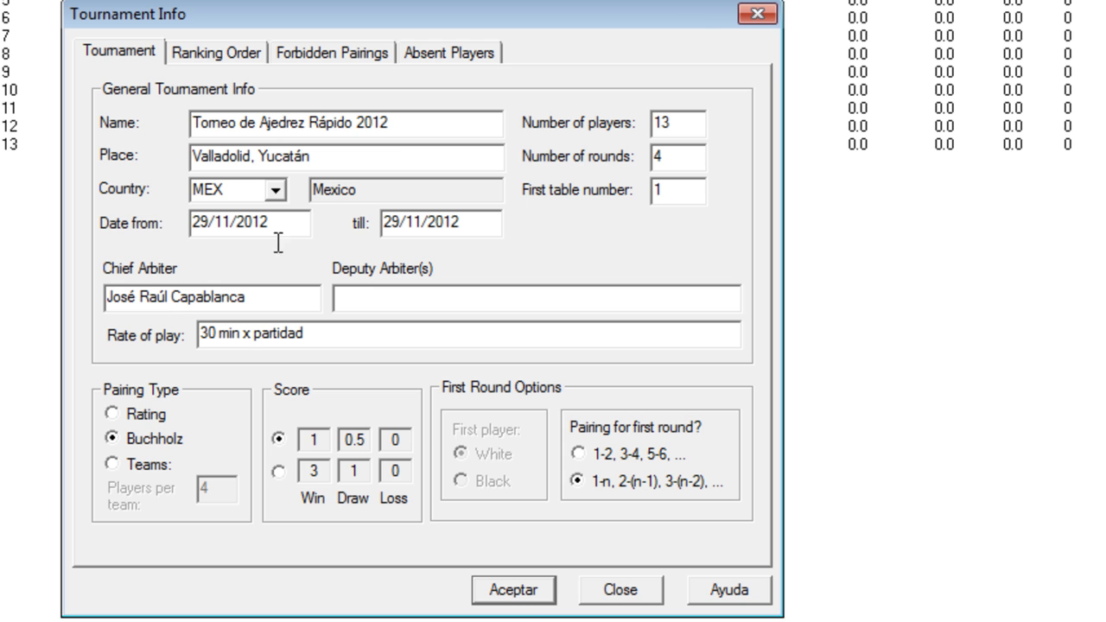
pyautogui.click(523, 591)
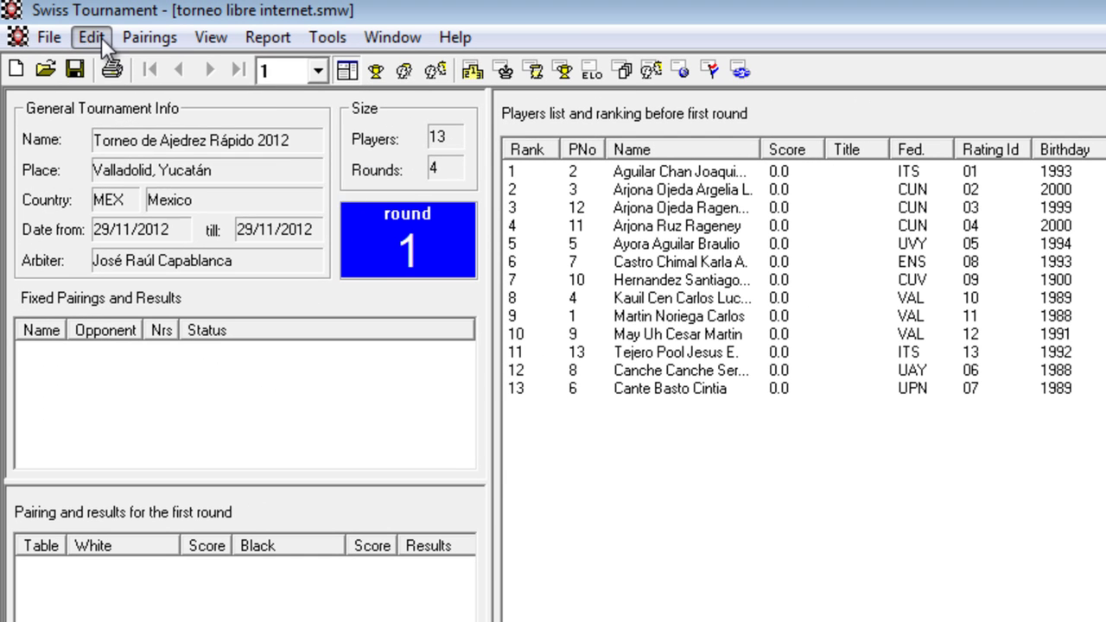
# Open the players' properties and load the stored player list participantes libre.txt from the Imágenes folder
pyautogui.click(91, 38)
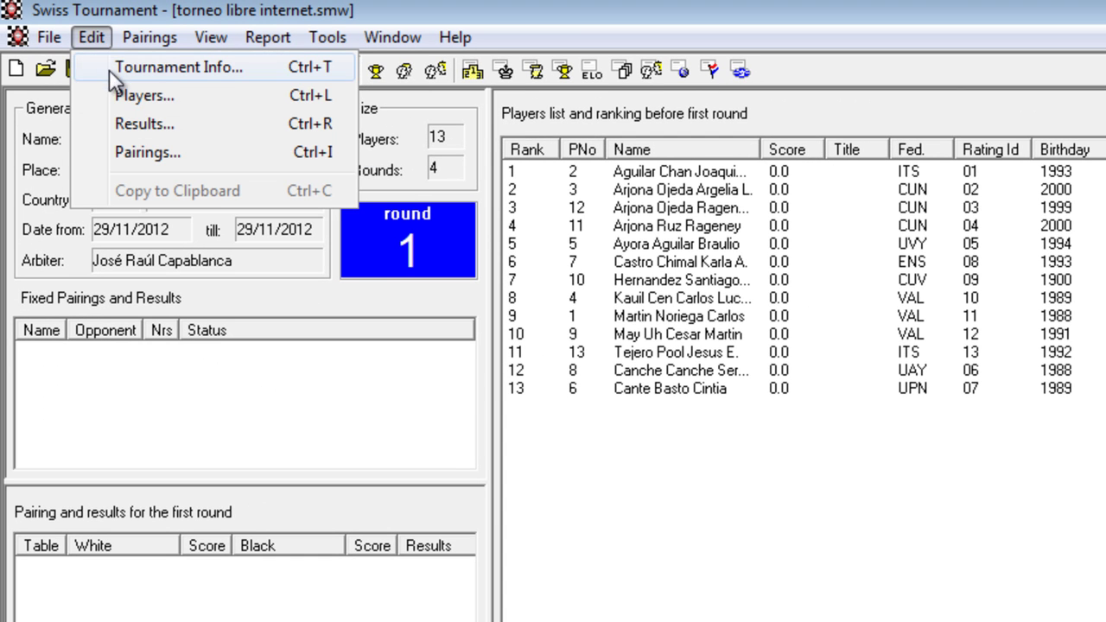
pyautogui.click(141, 104)
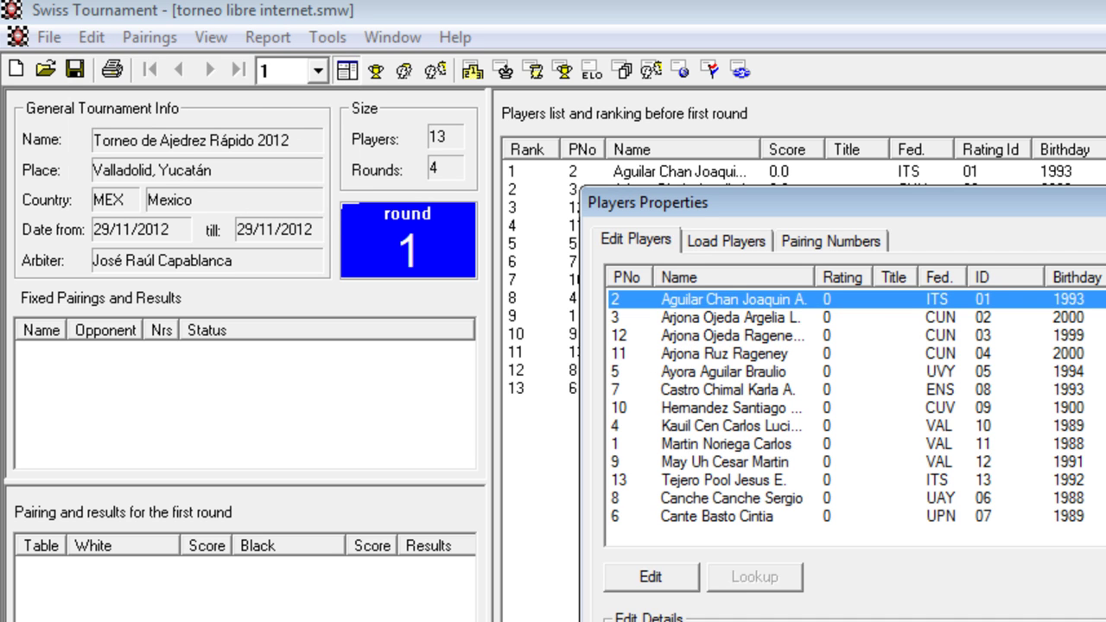
pyautogui.click(648, 238)
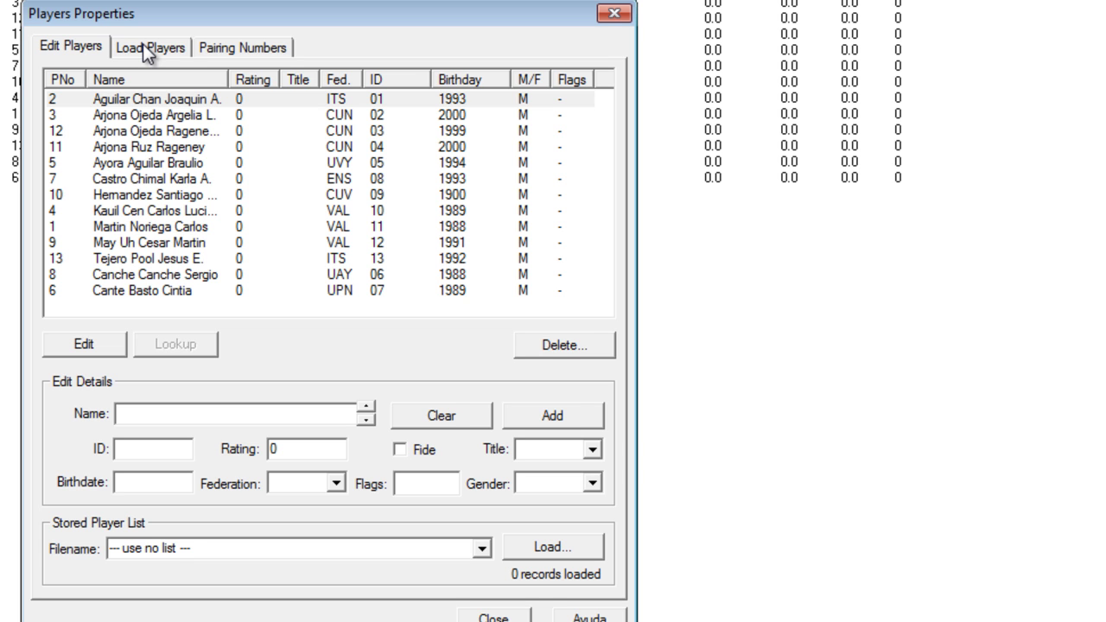
pyautogui.click(145, 46)
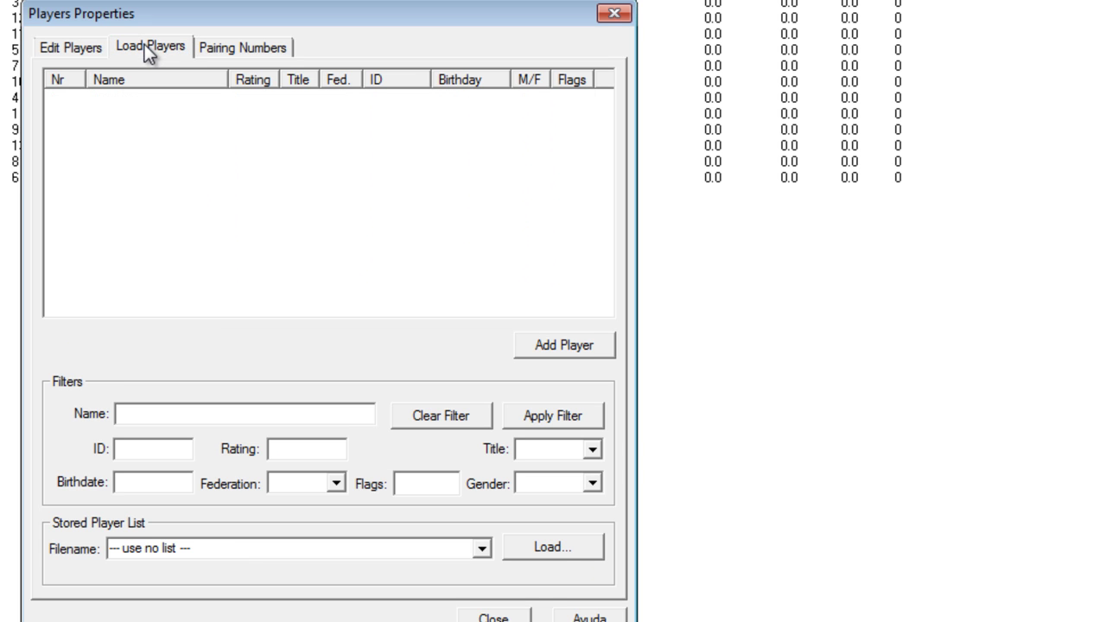
pyautogui.click(547, 548)
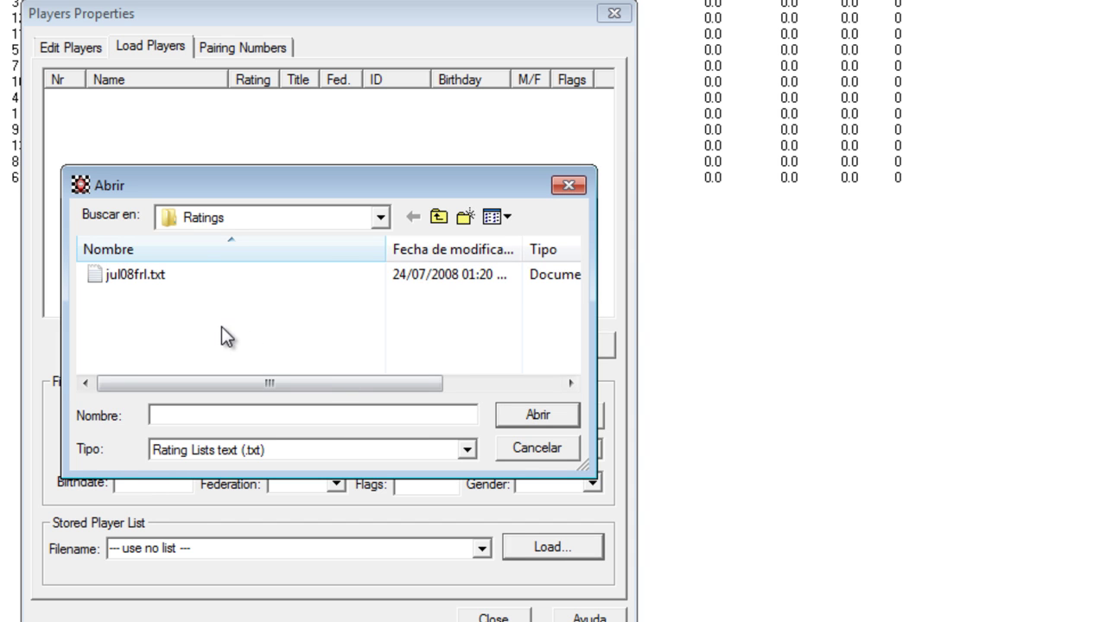
pyautogui.click(359, 222)
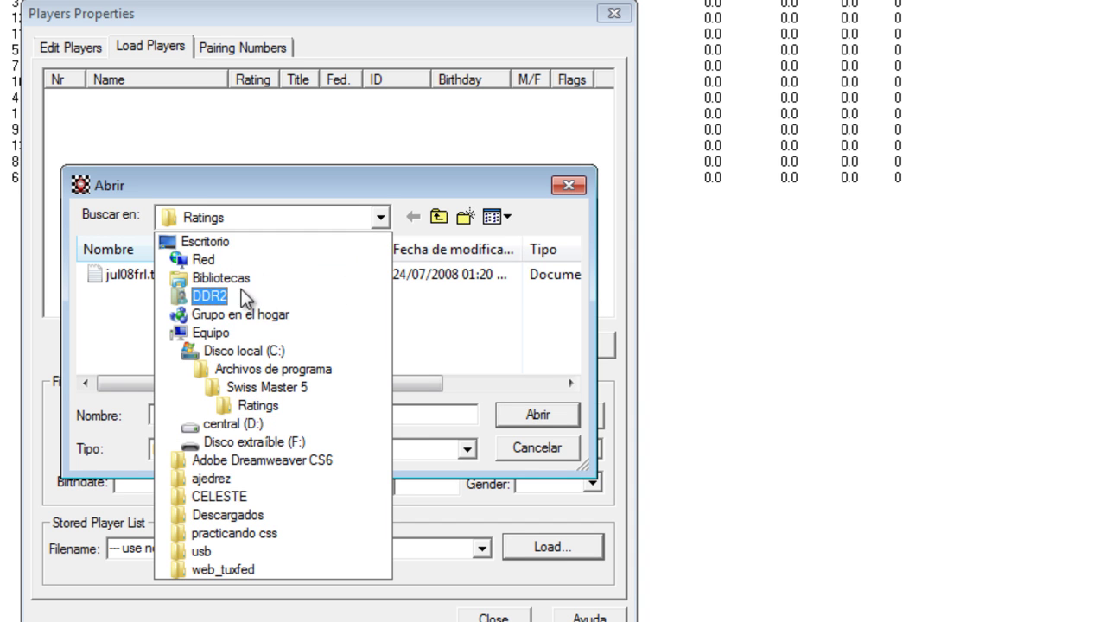
pyautogui.click(247, 278)
pyautogui.doubleClick(212, 338)
pyautogui.click(209, 320)
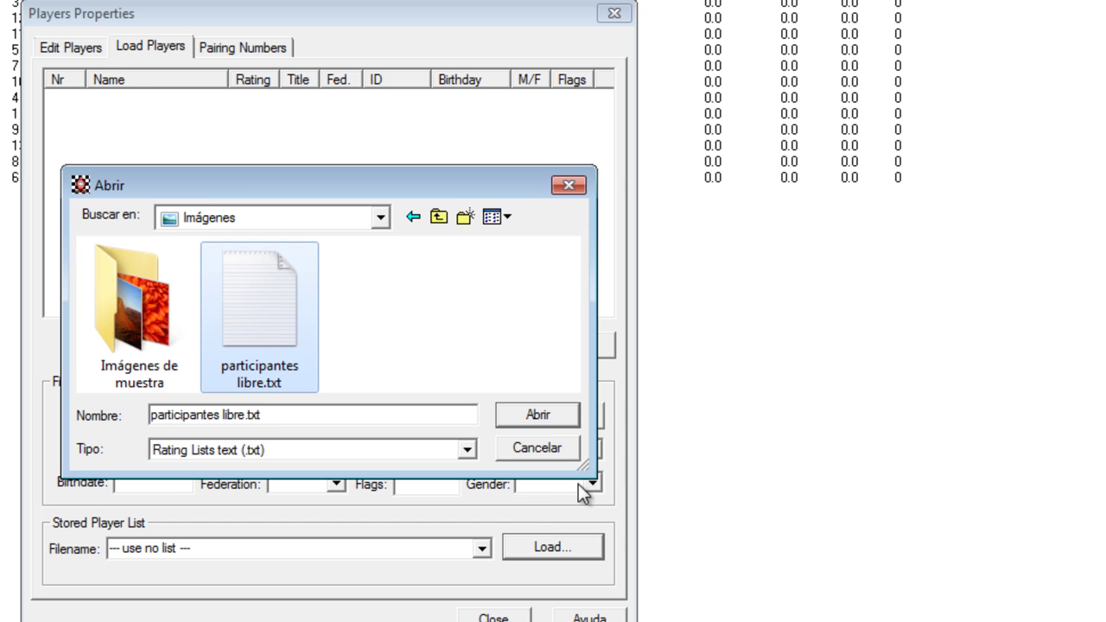
pyautogui.click(535, 419)
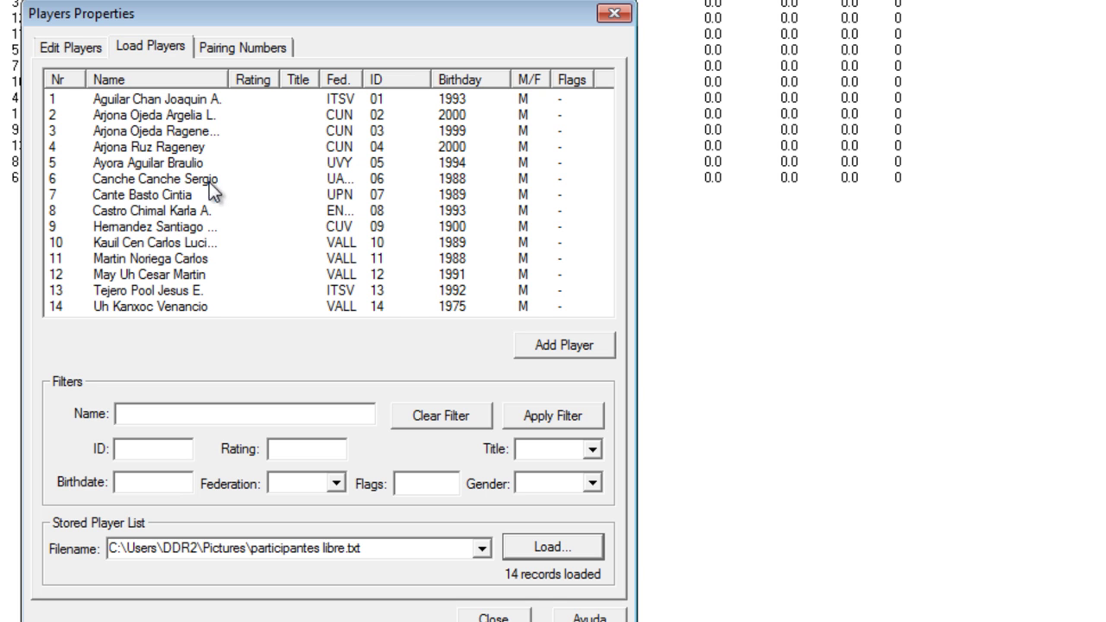
# Try to add the ninth player of the loaded list to the tournament
pyautogui.click(181, 228)
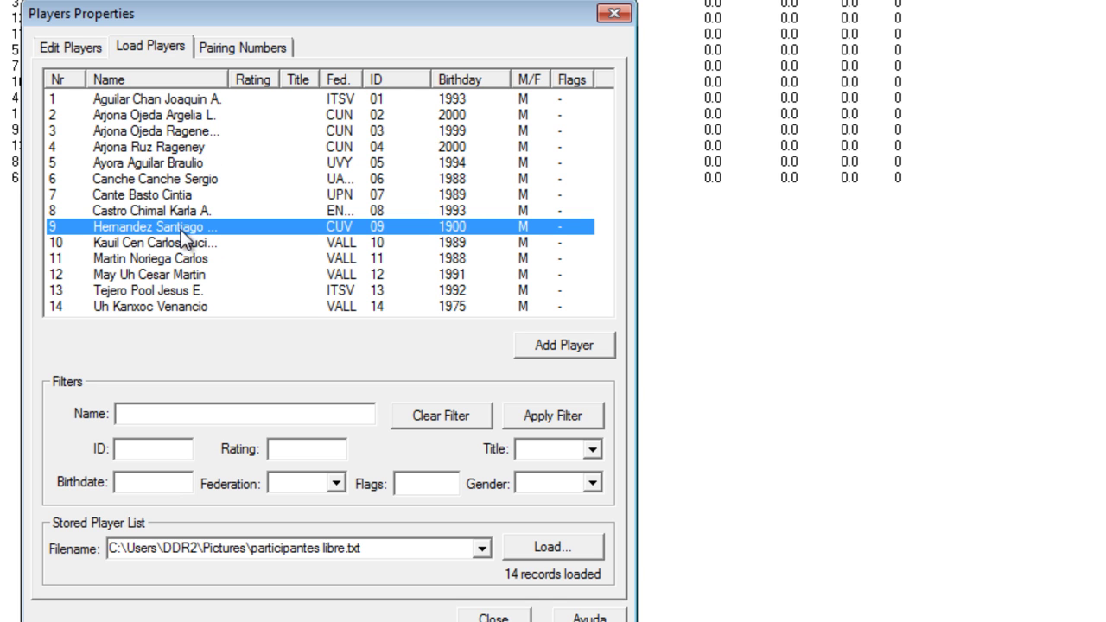
pyautogui.click(561, 355)
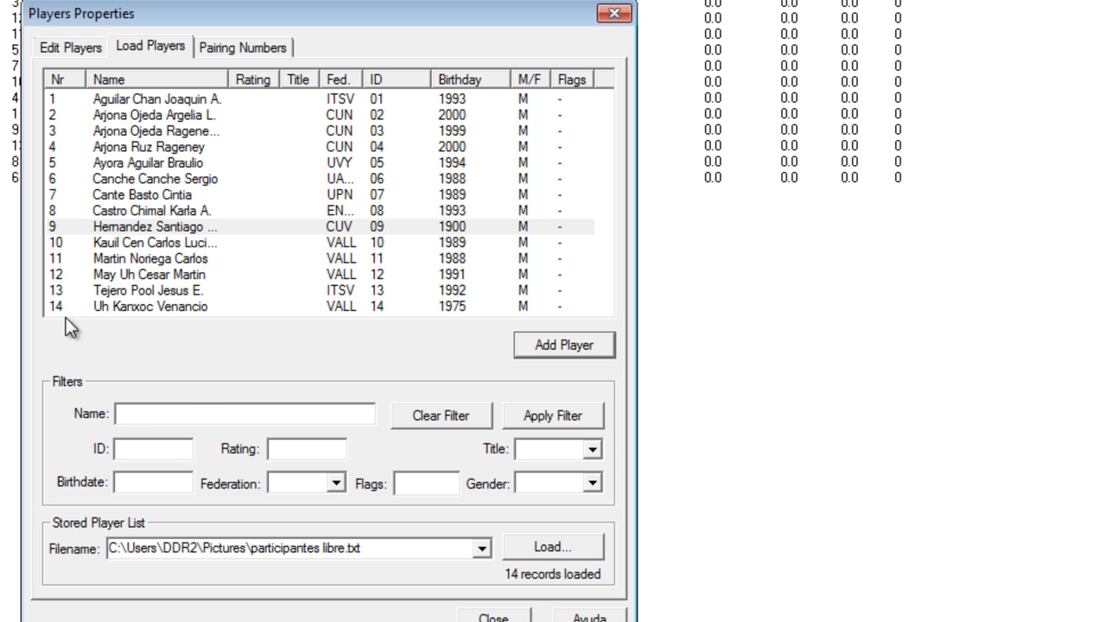
# Filter the loaded player list by a surname, select the third player and return to the tournament's own player list
pyautogui.click(165, 411)
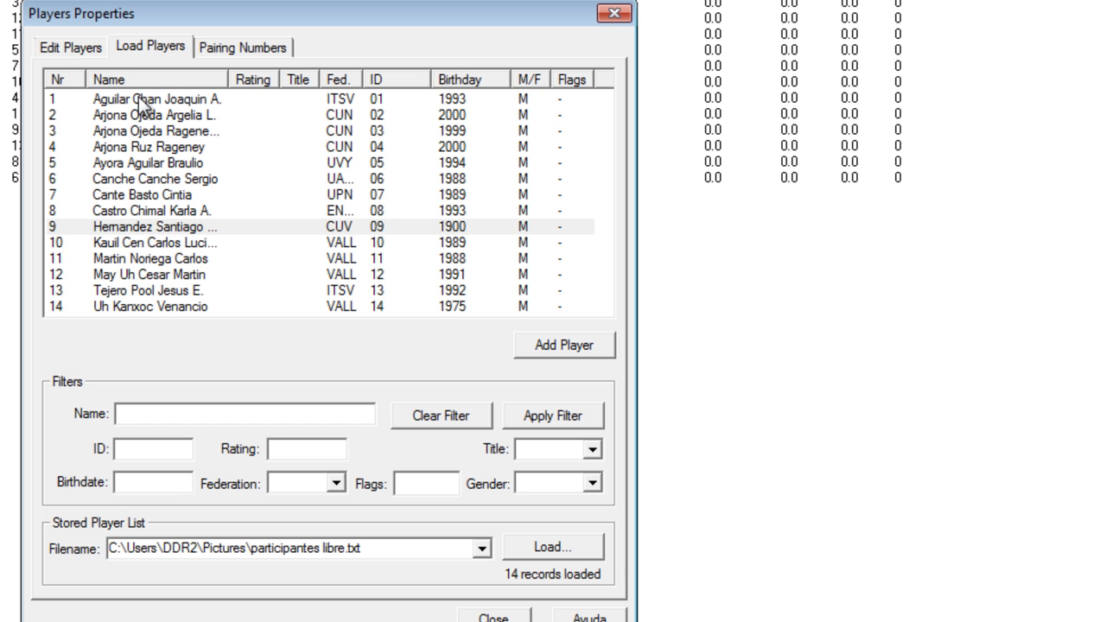
pyautogui.click(178, 197)
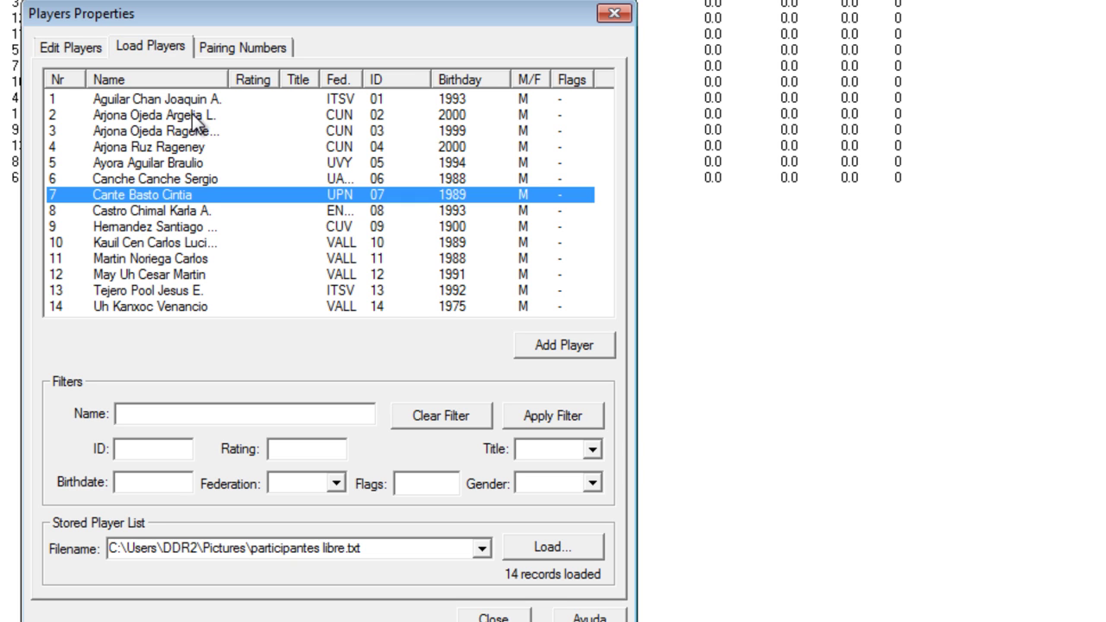
pyautogui.click(167, 418)
pyautogui.write('arjona')
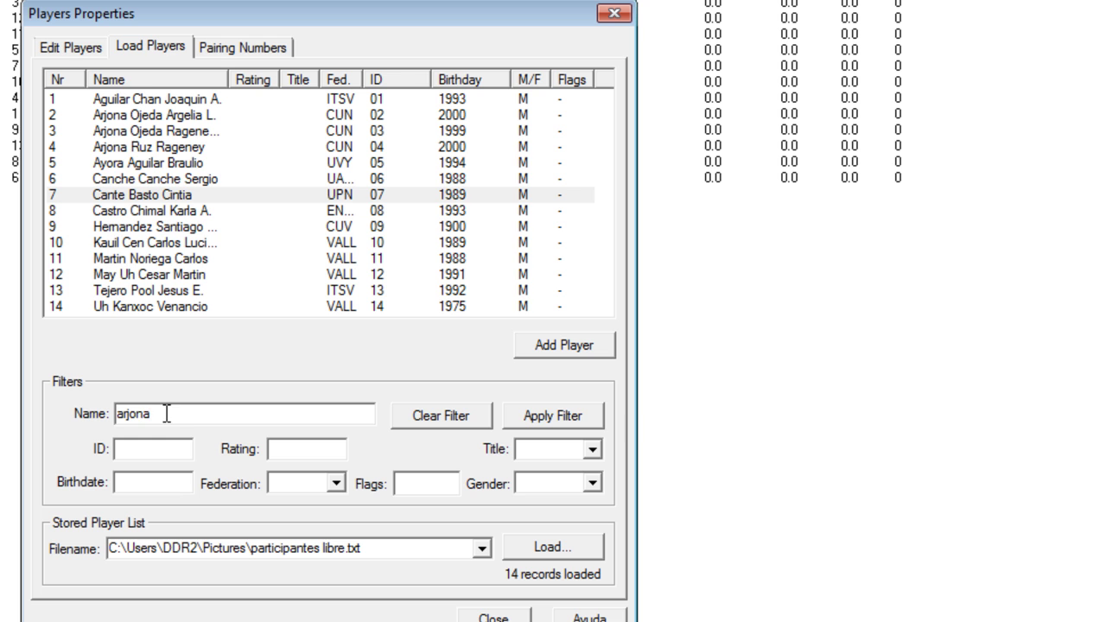
pyautogui.click(586, 422)
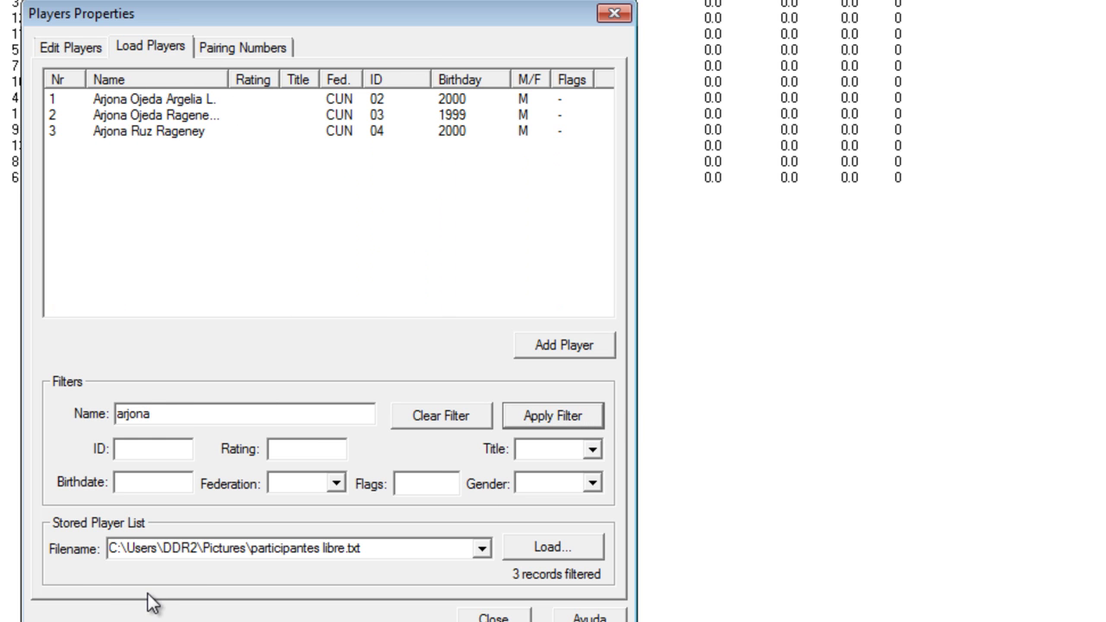
pyautogui.click(192, 136)
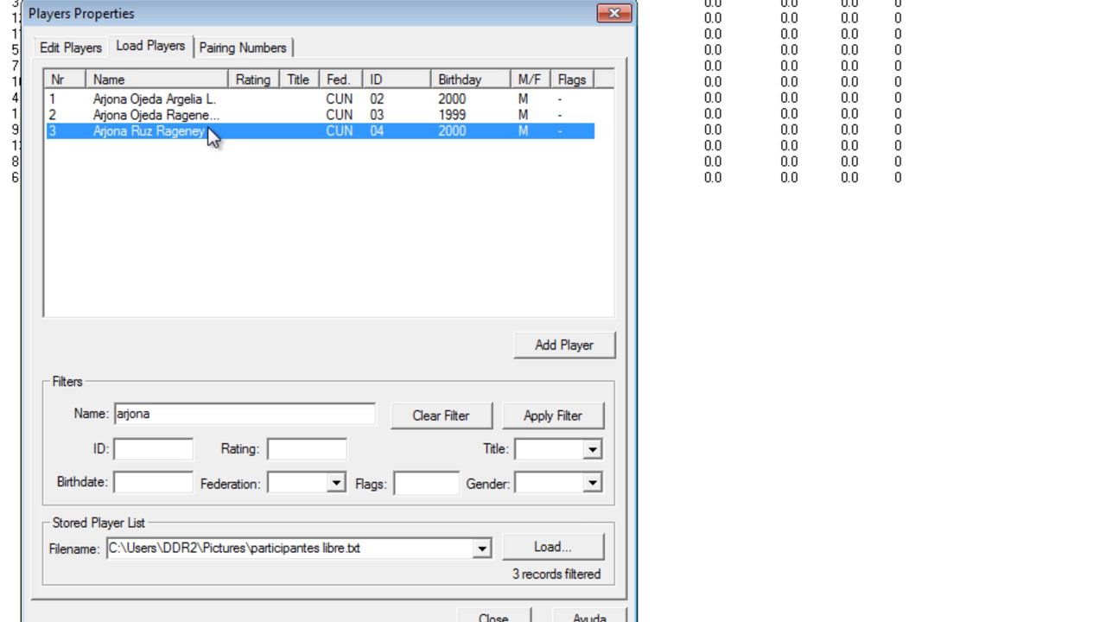
pyautogui.click(100, 47)
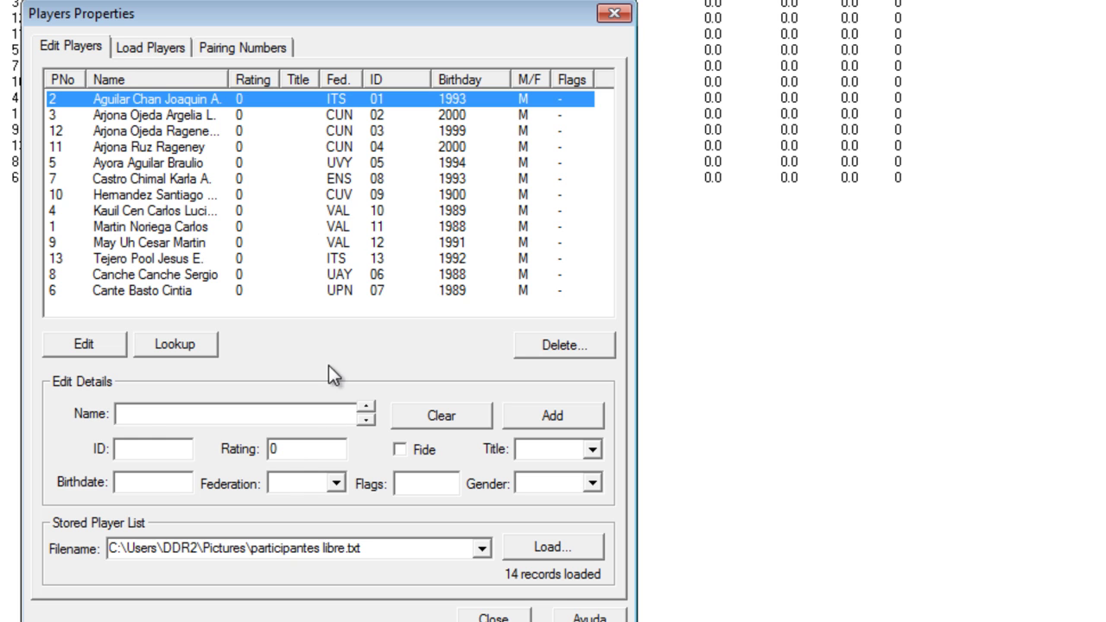
# Add a new player named ggggg to the tournament's player list by entering the name manually
pyautogui.click(155, 49)
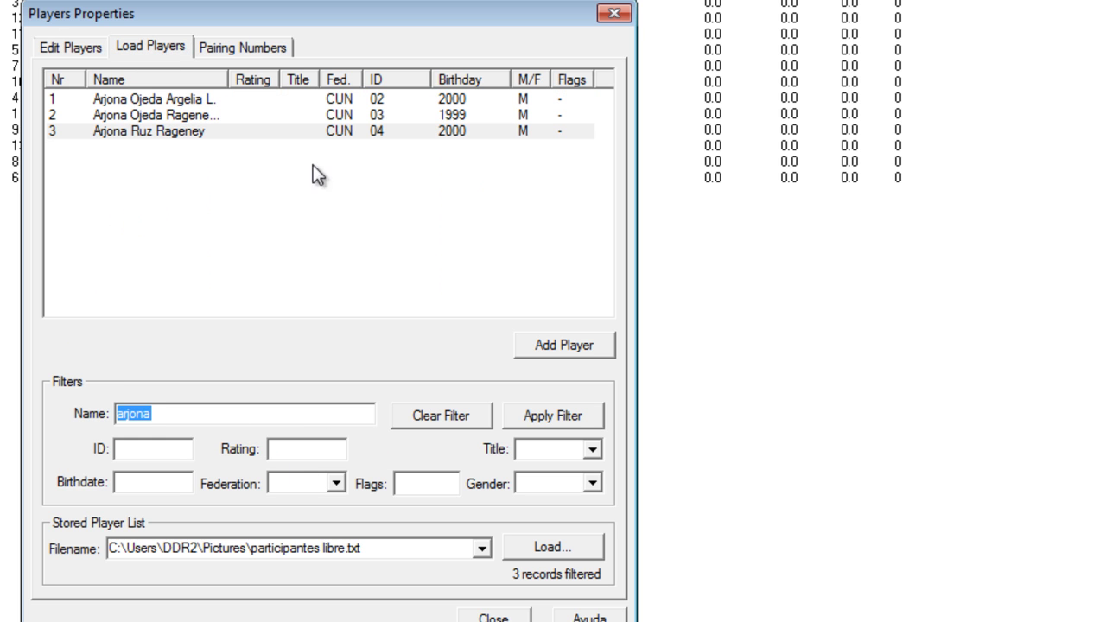
pyautogui.click(79, 49)
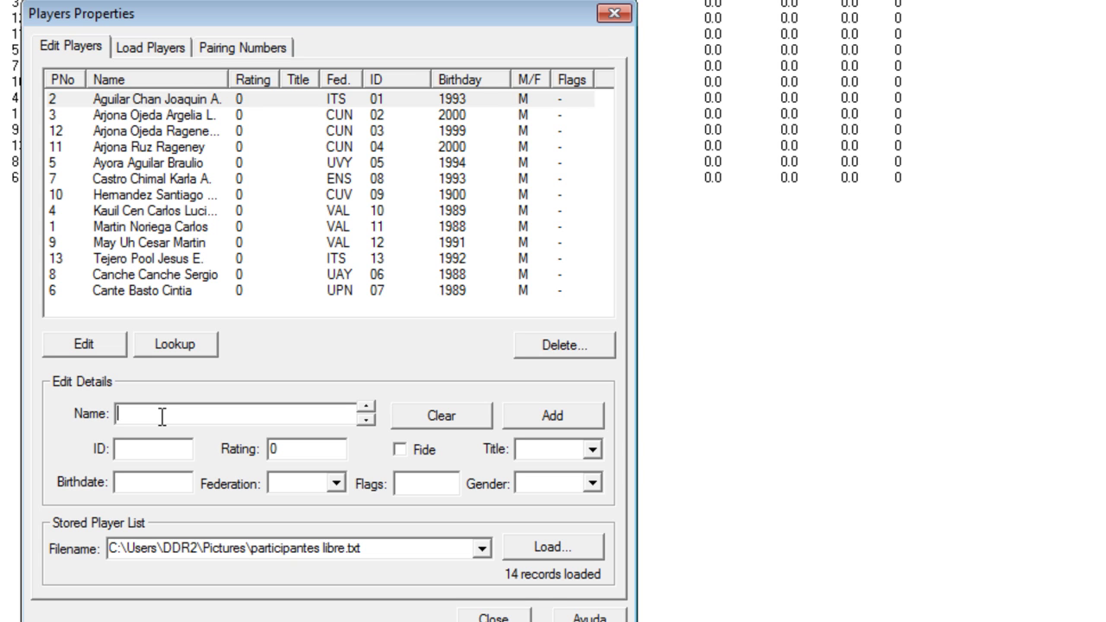
pyautogui.write('ggggg')
pyautogui.click(557, 417)
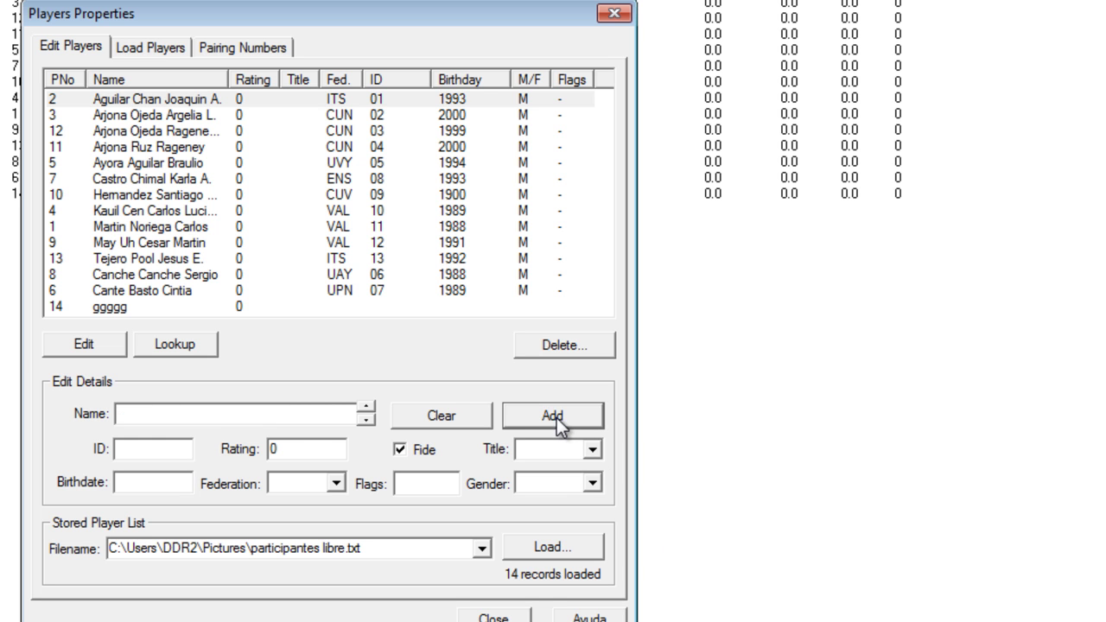
# Remove the player ggggg from the tournament's player list and confirm the removal
pyautogui.click(141, 305)
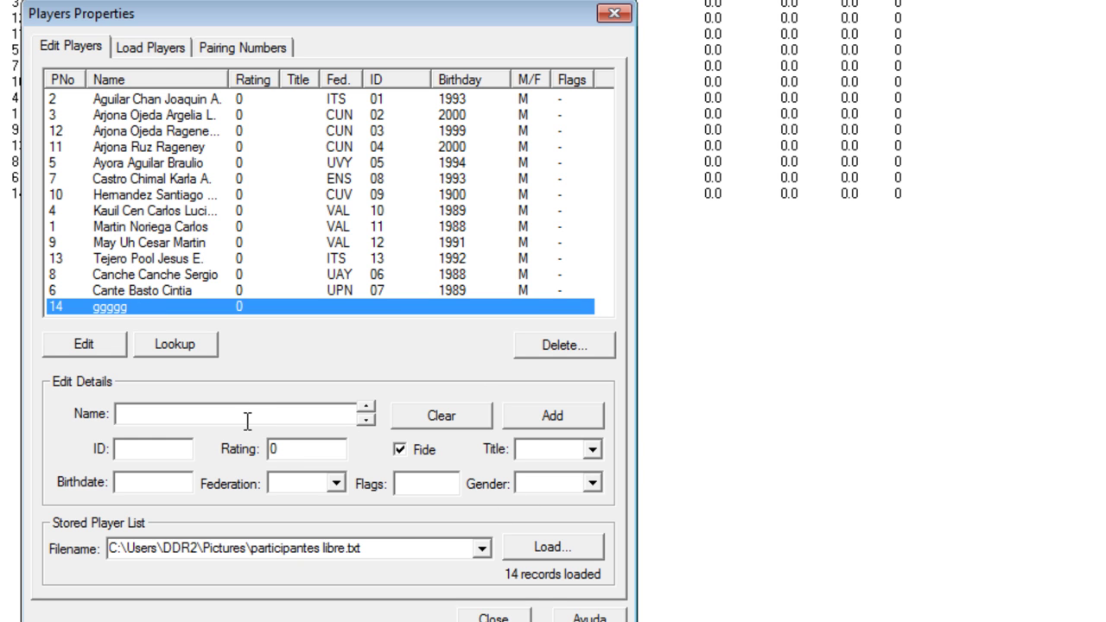
pyautogui.click(191, 418)
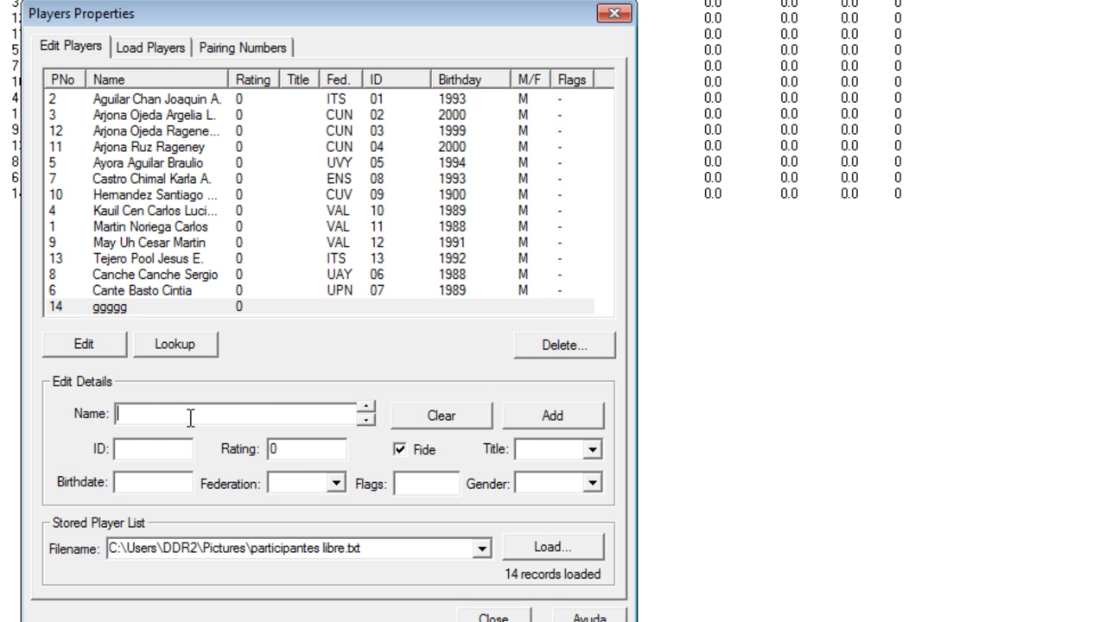
pyautogui.click(164, 311)
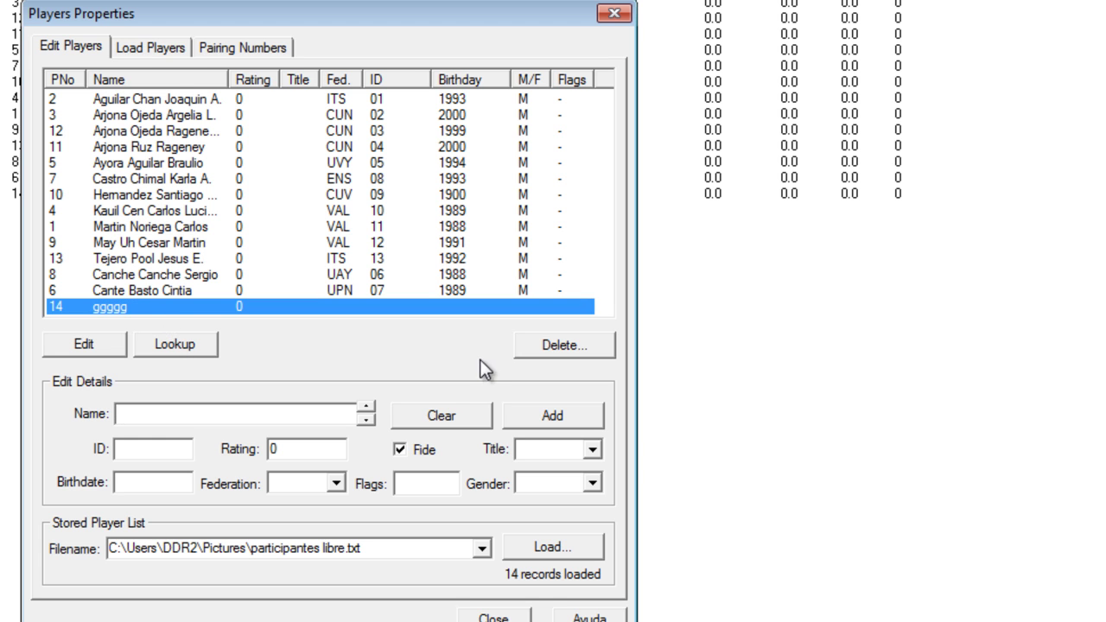
pyautogui.click(566, 347)
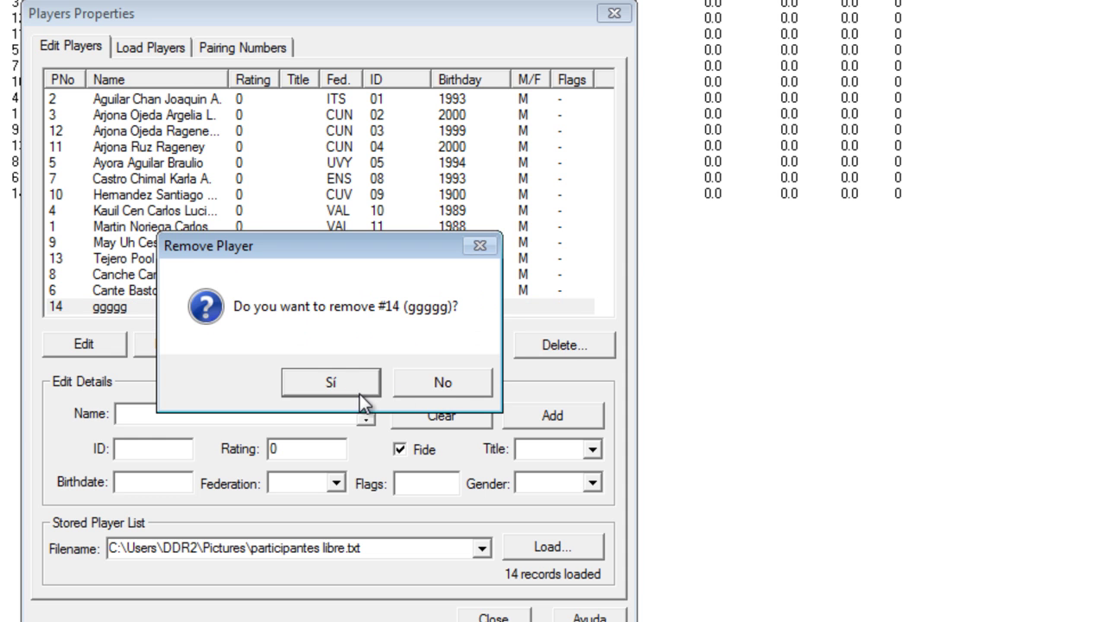
pyautogui.click(333, 384)
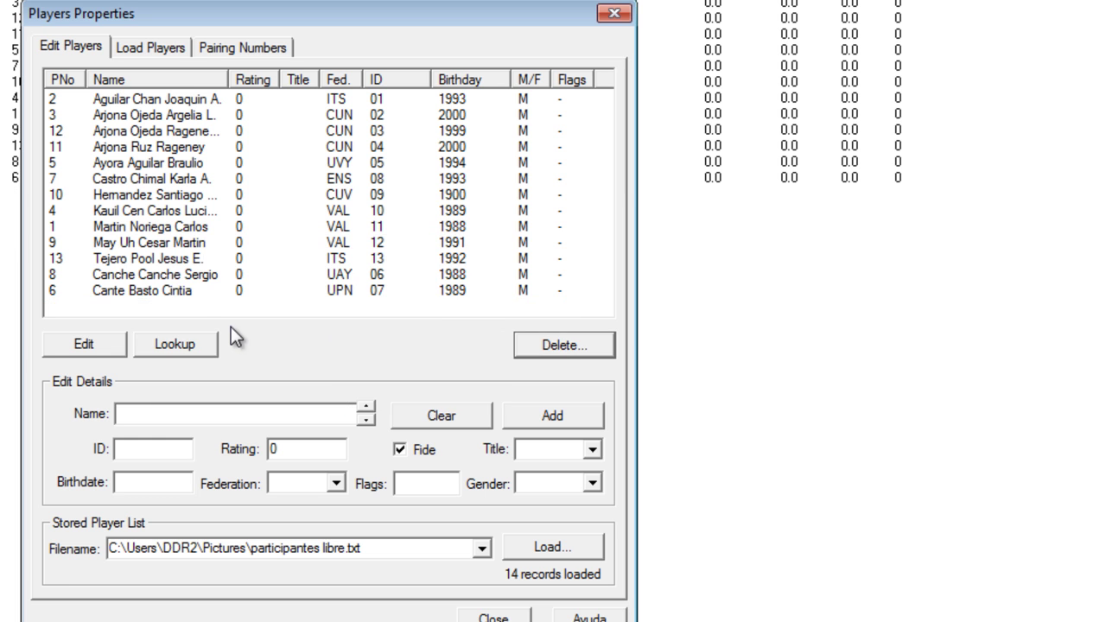
# Open the details of player number 6 for editing, apply them and close the players' properties
pyautogui.click(190, 299)
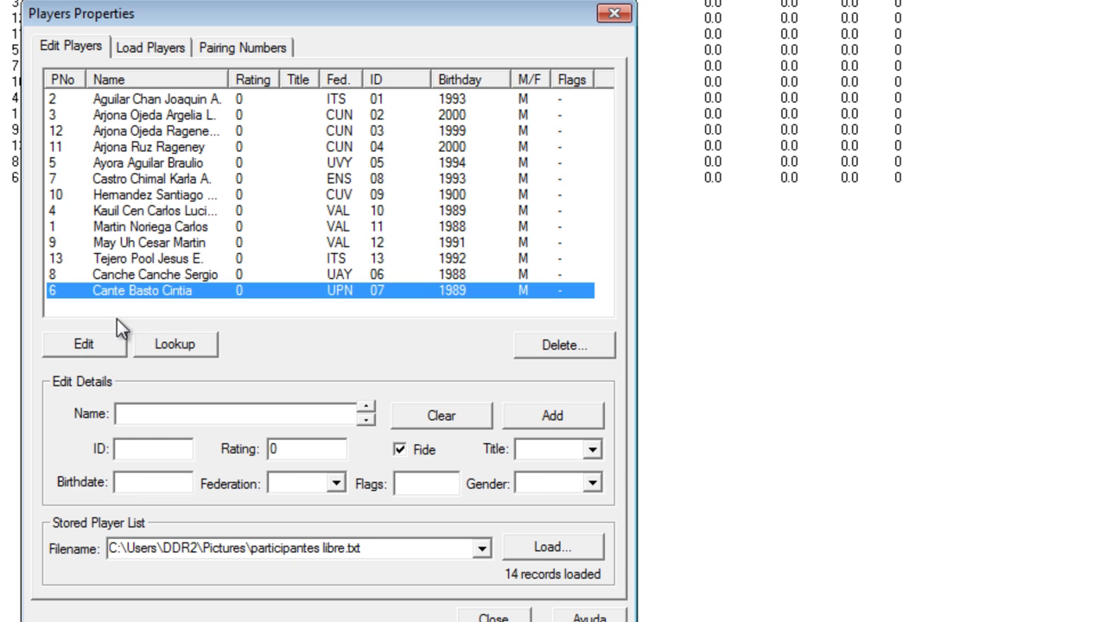
pyautogui.click(84, 346)
pyautogui.moveTo(188, 415); pyautogui.dragTo(183, 415)
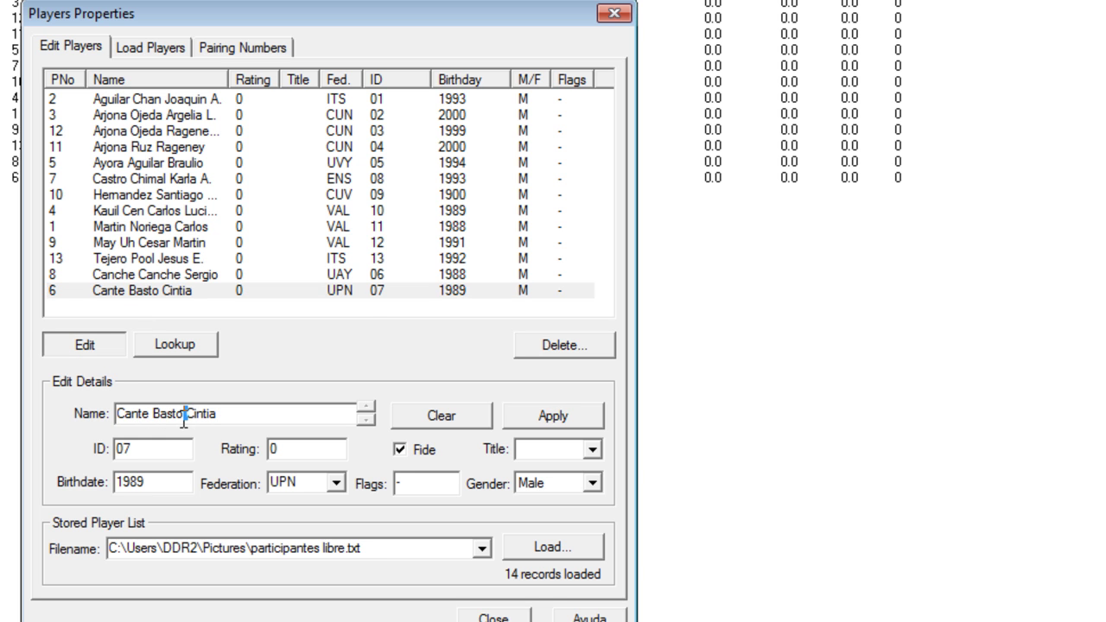
pyautogui.click(567, 416)
pyautogui.click(281, 291)
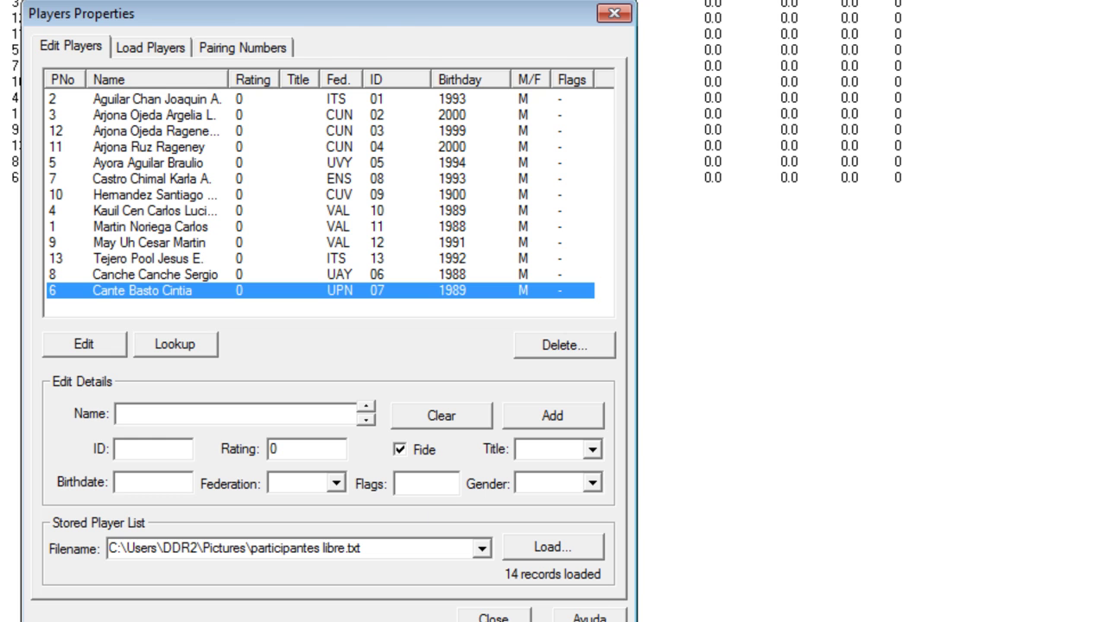
pyautogui.click(493, 617)
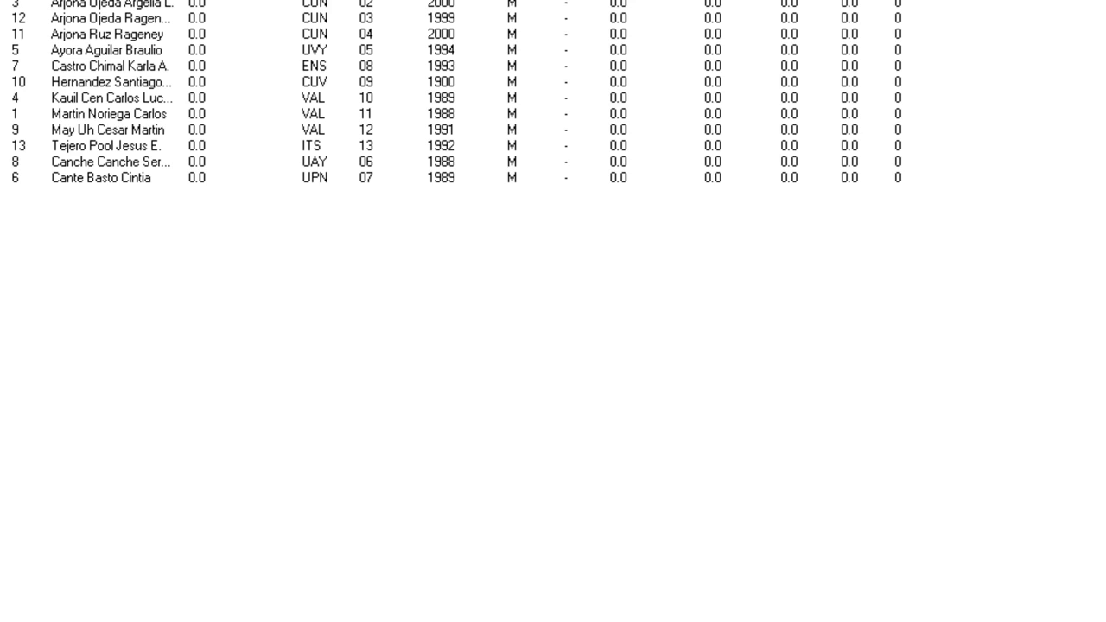
# Start a new pairing for the first round and accept the reminder about assigned pairing numbers
pyautogui.click(87, 23)
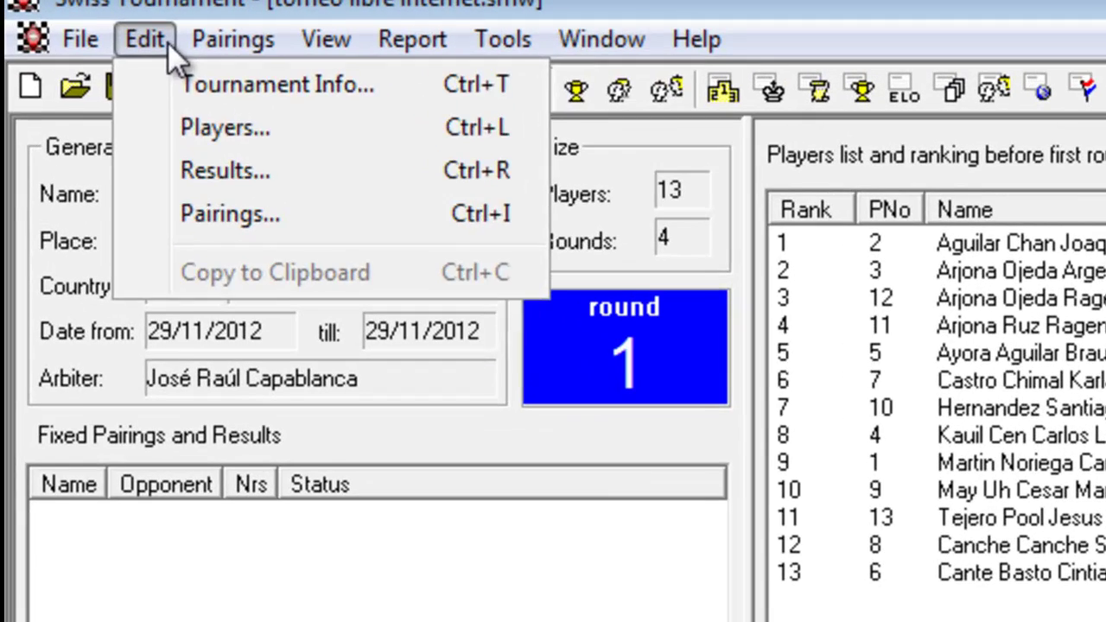
pyautogui.moveTo(142, 23)
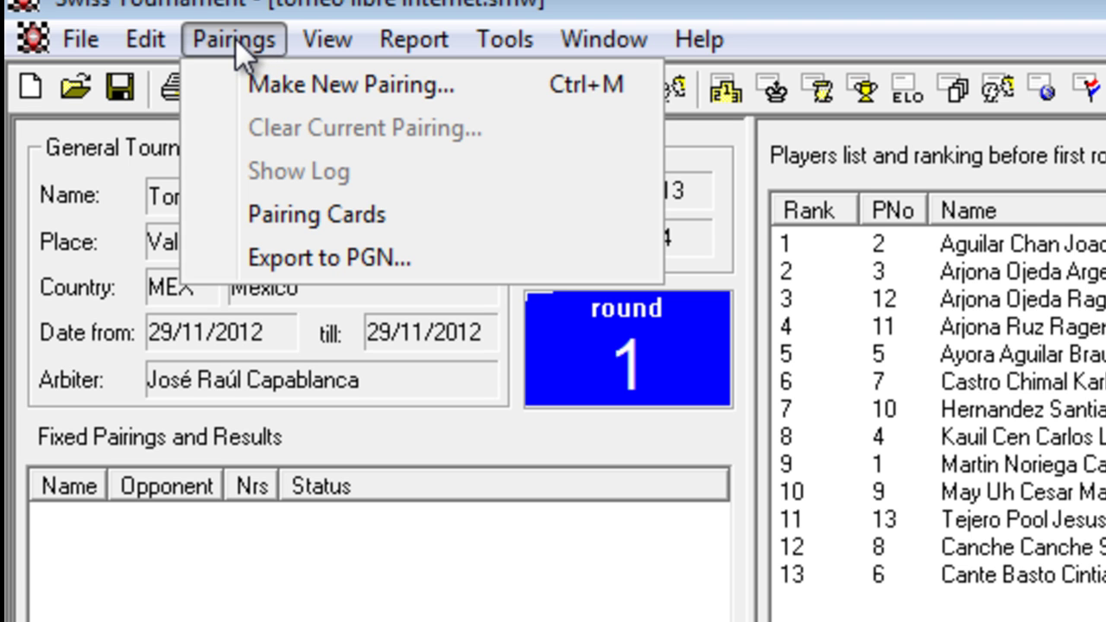
pyautogui.click(318, 98)
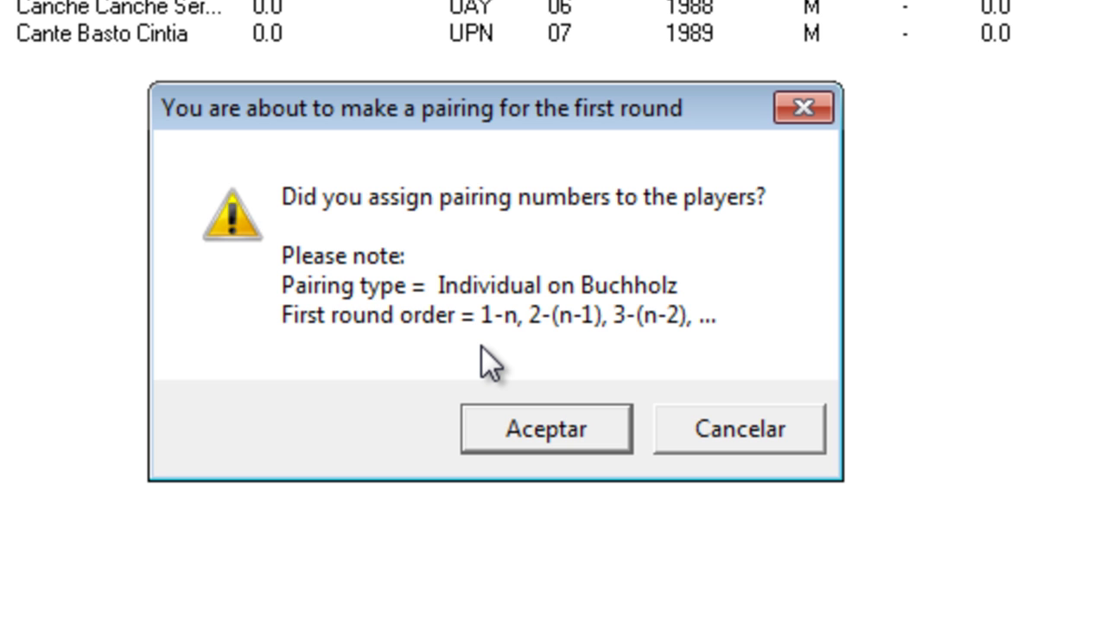
pyautogui.click(506, 427)
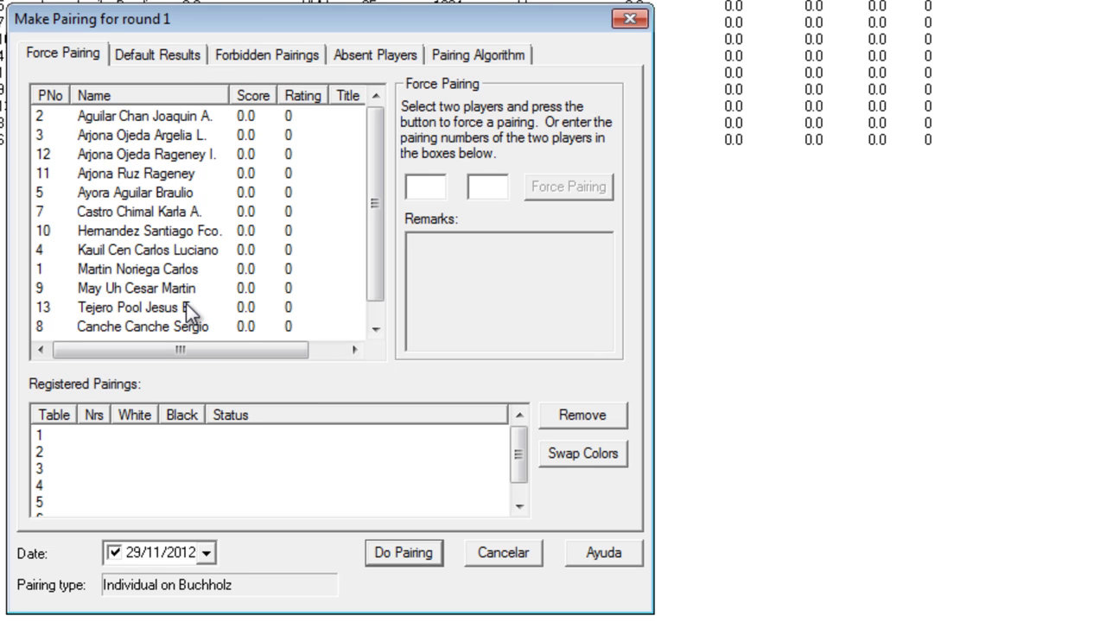
# Force a round 1 pairing between player number 8 as White and player number 6 as Black
pyautogui.moveTo(371, 221); pyautogui.dragTo(379, 304)
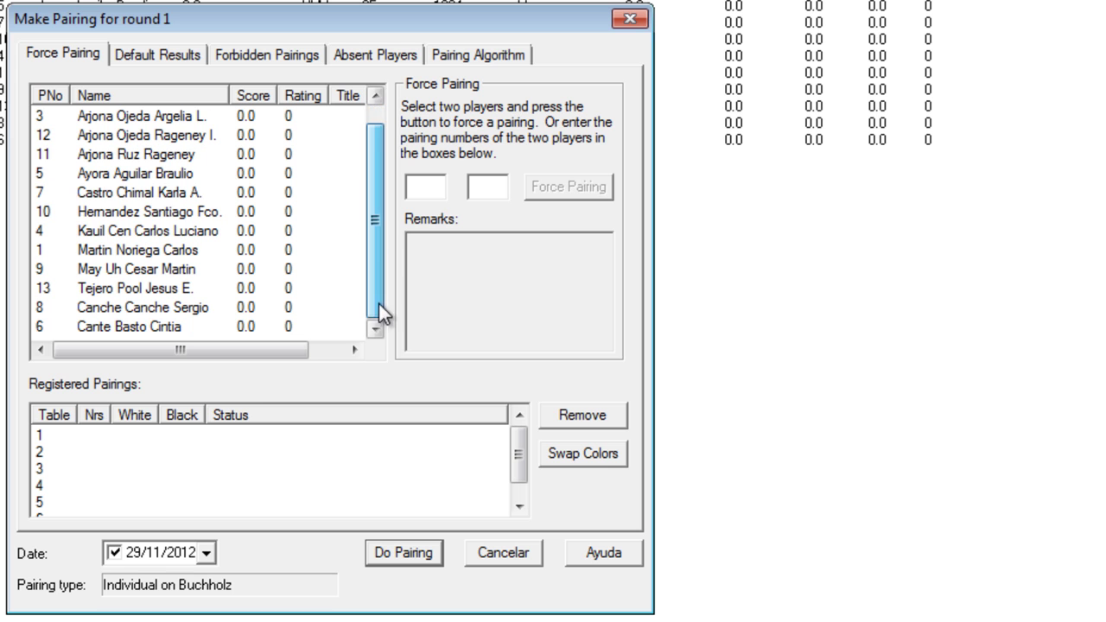
pyautogui.click(185, 303)
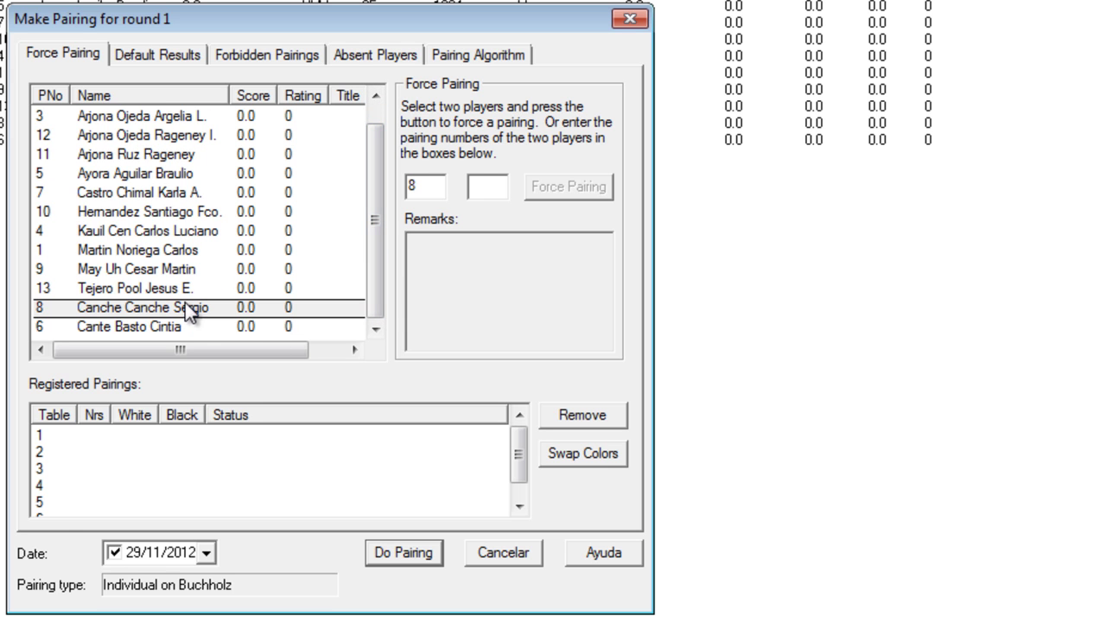
pyautogui.click(173, 324)
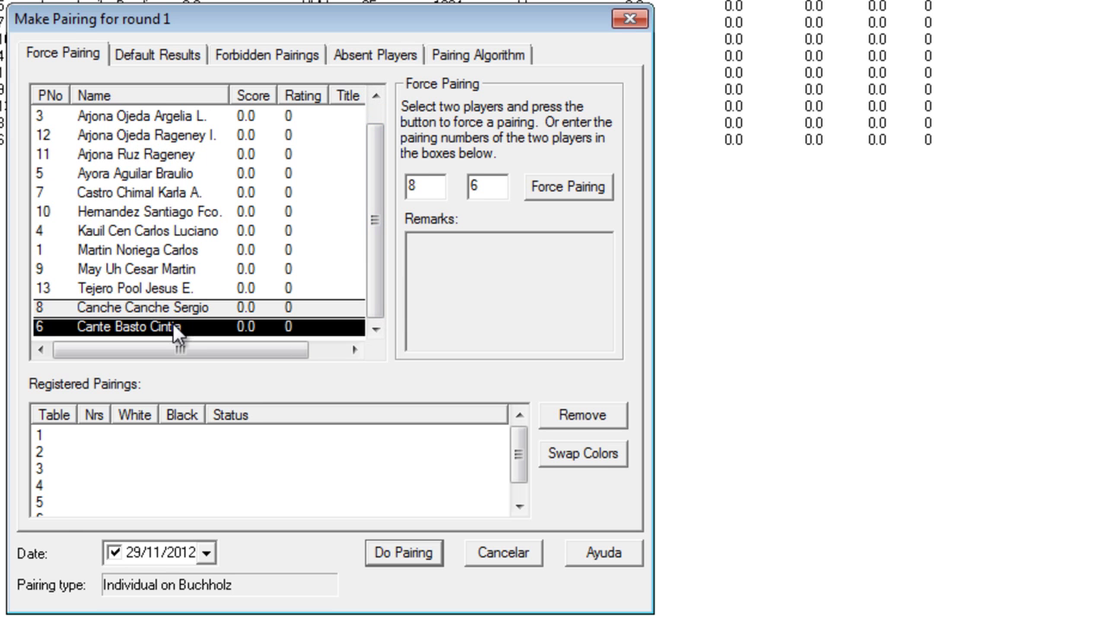
pyautogui.click(564, 191)
pyautogui.click(299, 441)
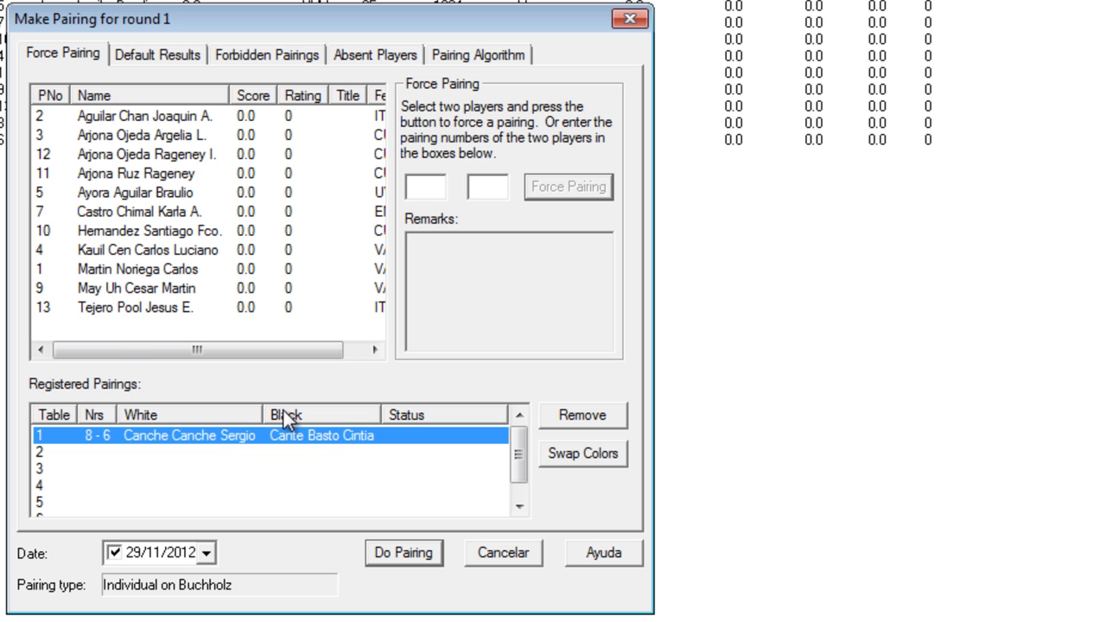
# Review the absent player, forbidden pairing and default result options for round 1, returning to the forced pairings
pyautogui.click(381, 55)
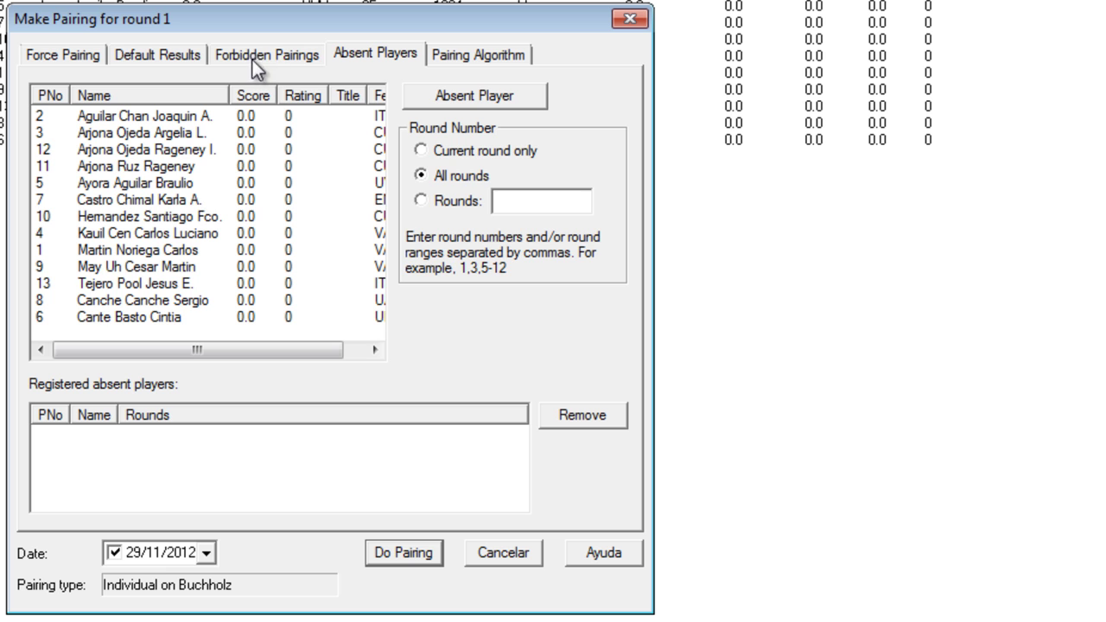
pyautogui.click(275, 54)
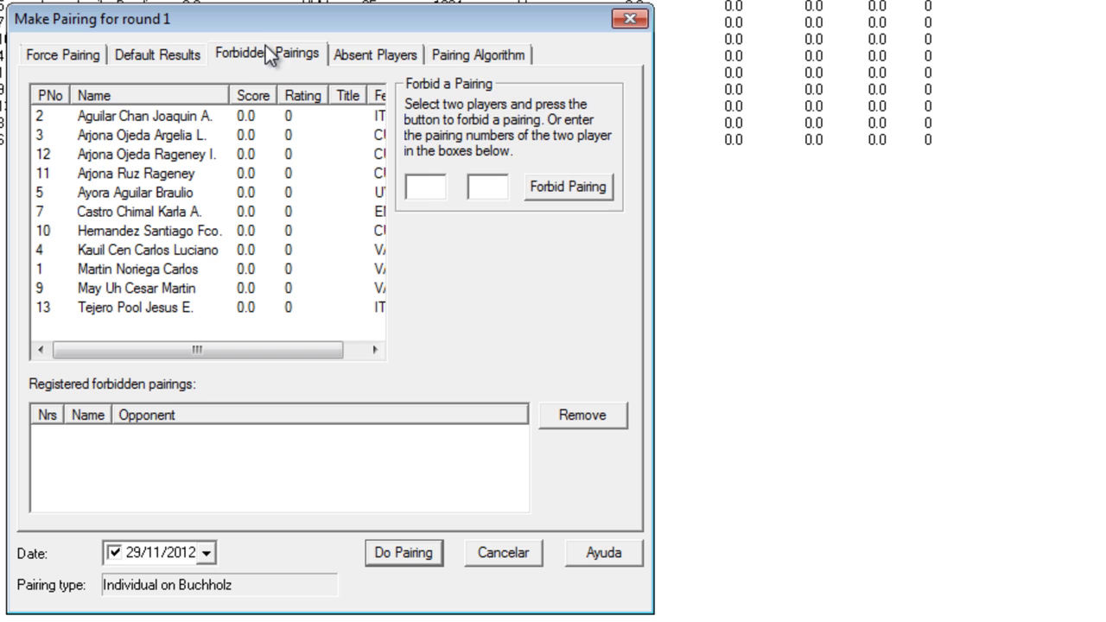
pyautogui.click(381, 56)
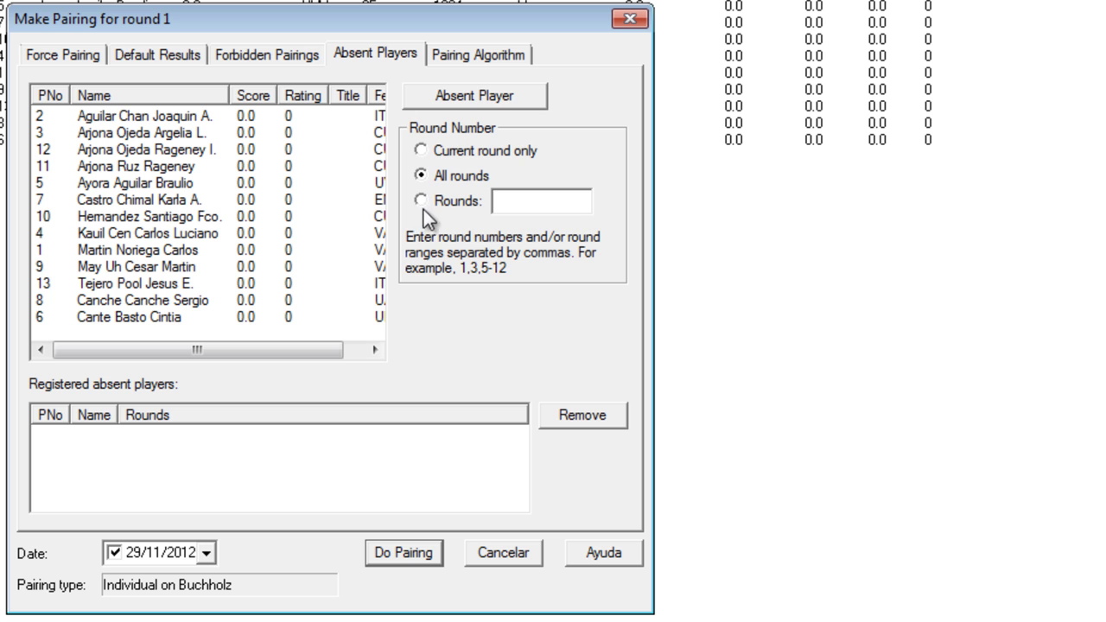
pyautogui.click(169, 54)
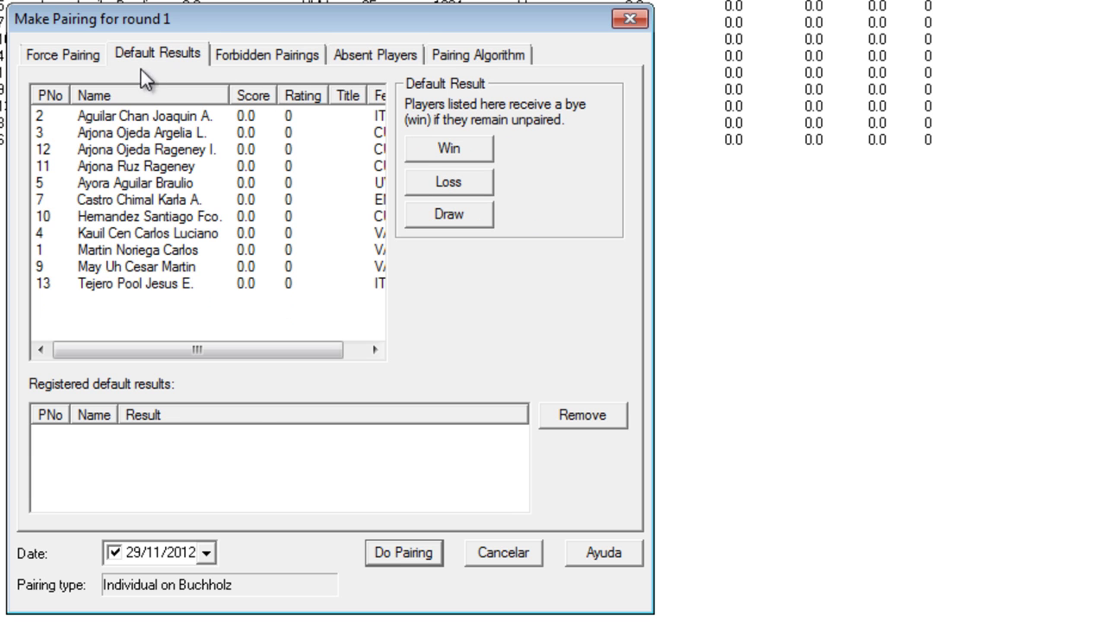
pyautogui.click(79, 55)
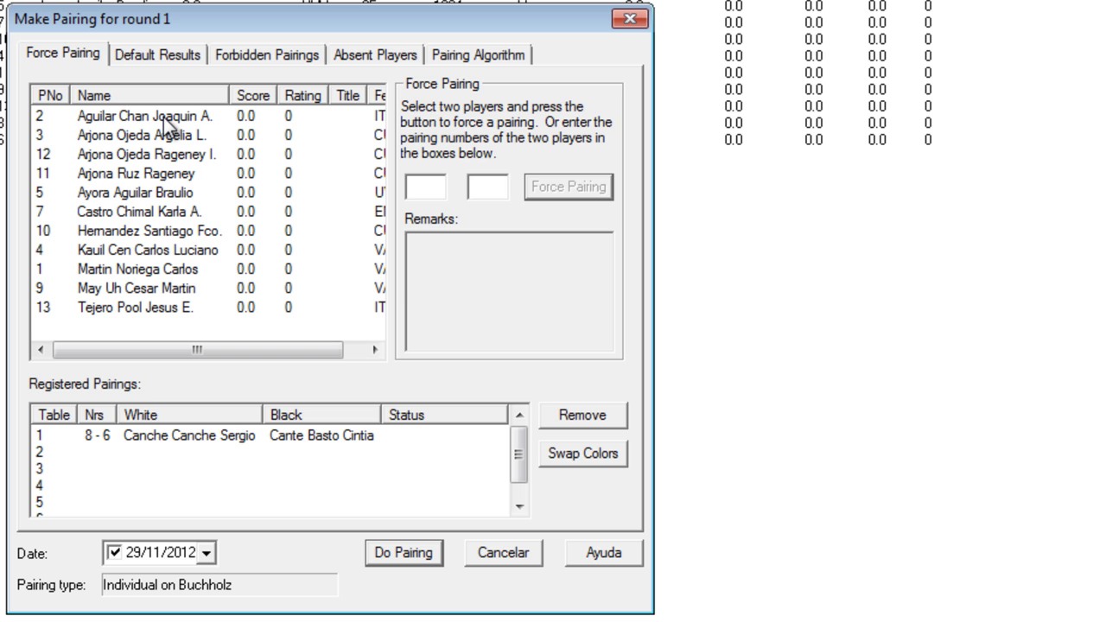
# Register a default win for player number 9 in round 1 and remove that default result again
pyautogui.click(167, 55)
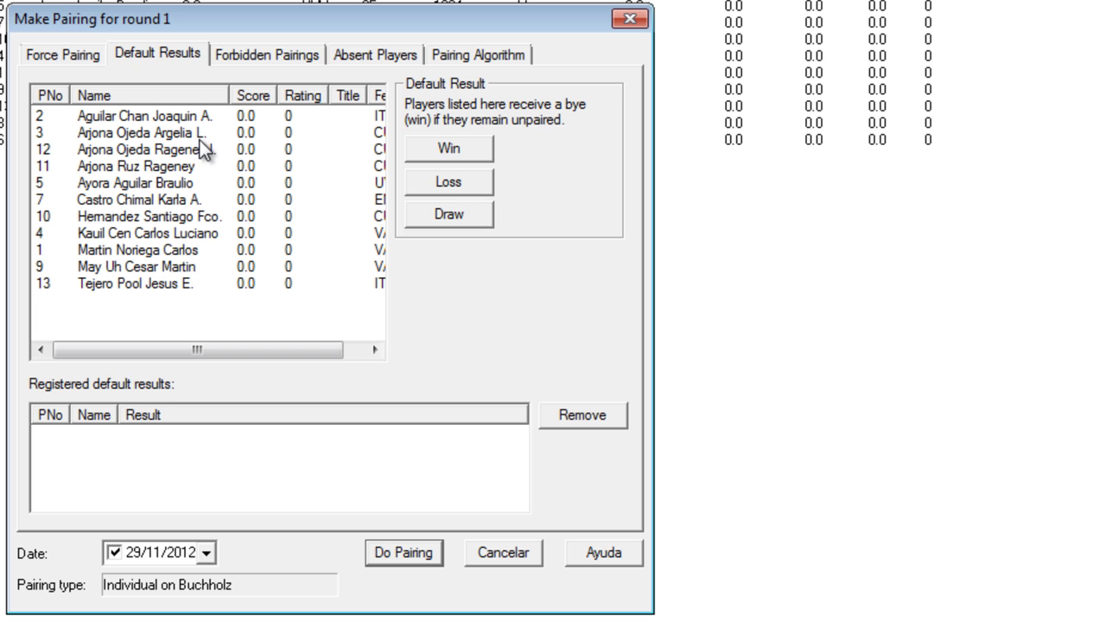
pyautogui.click(168, 273)
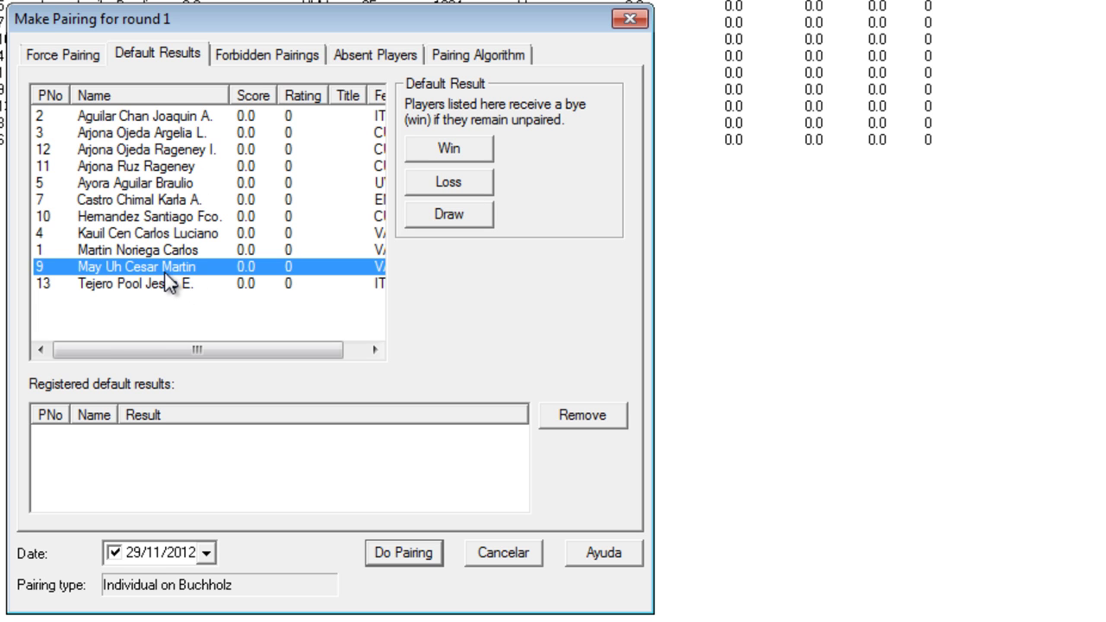
pyautogui.click(452, 153)
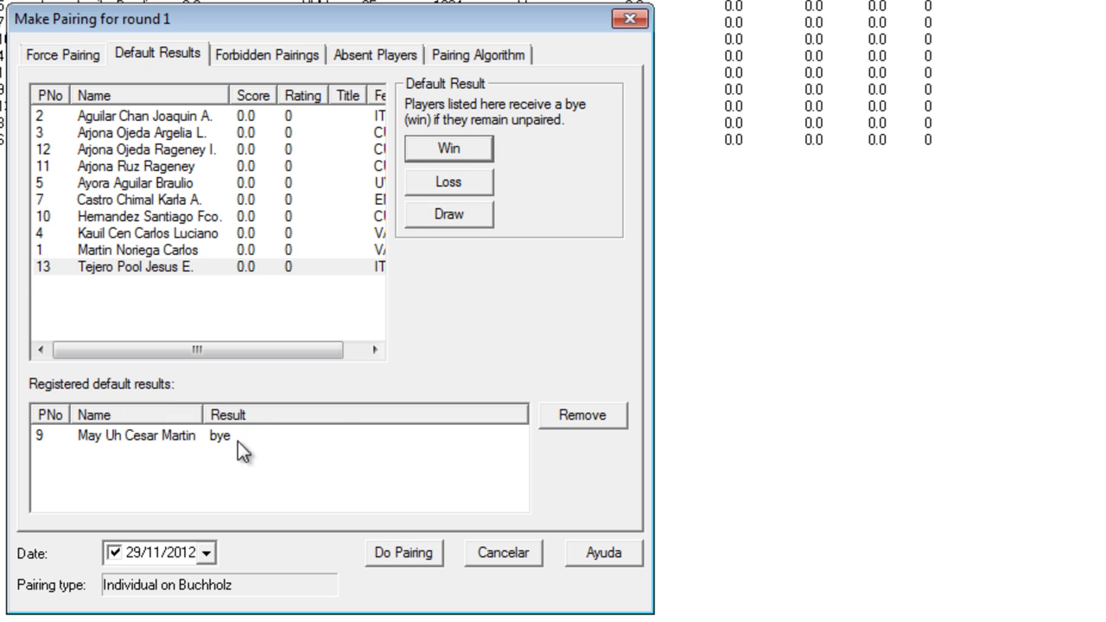
pyautogui.click(197, 437)
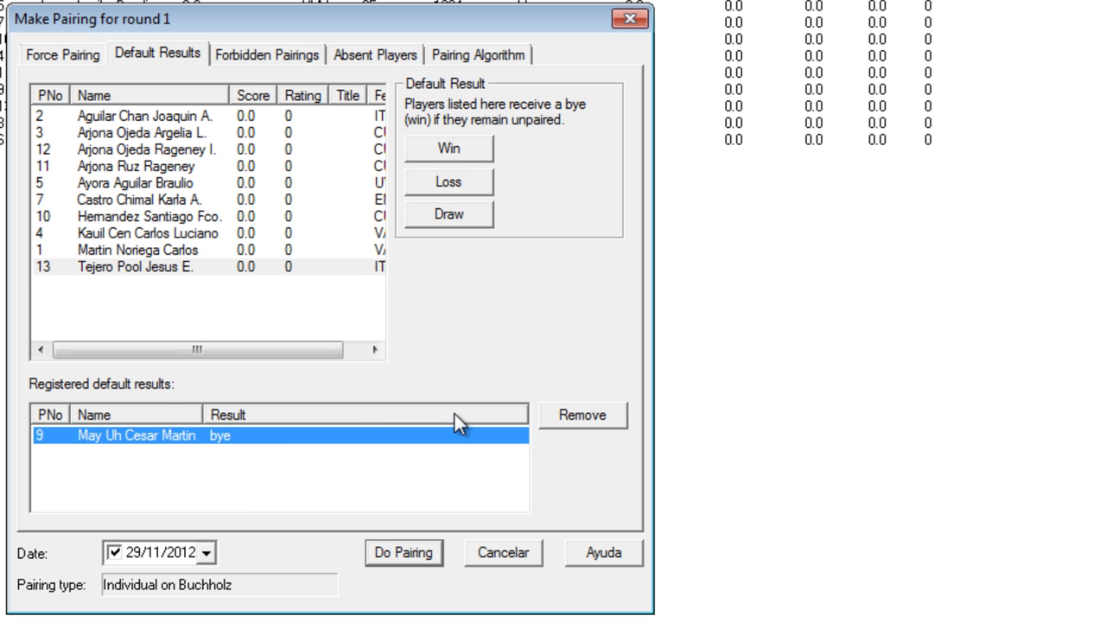
pyautogui.click(598, 422)
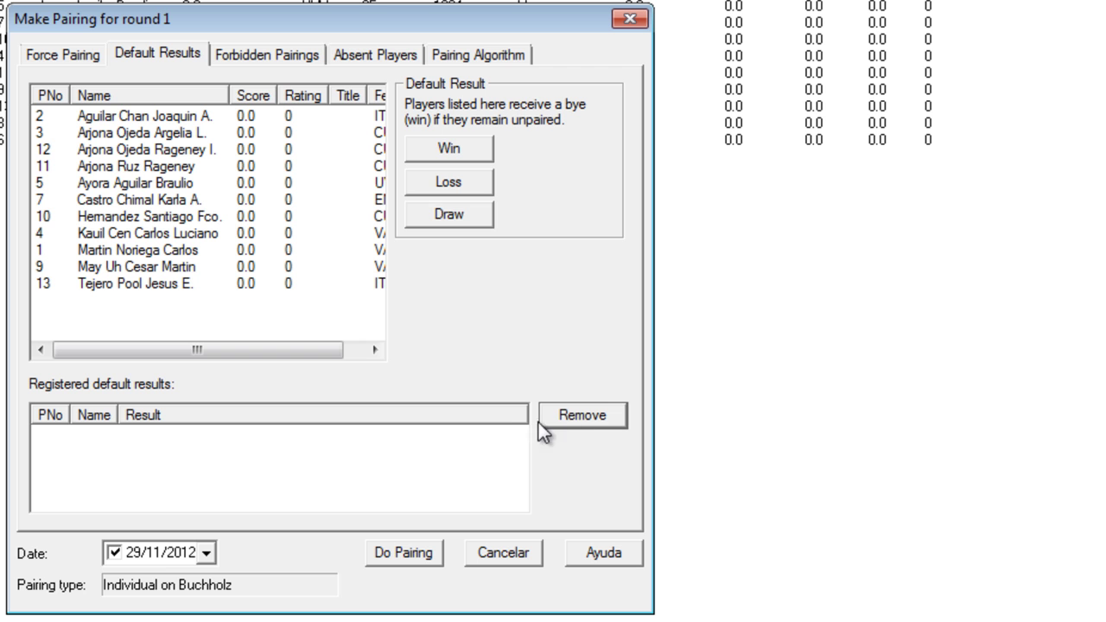
# Recheck the forbidden pairings, absent players, pairing algorithm, forced pairings and default results set for round 1
pyautogui.click(250, 53)
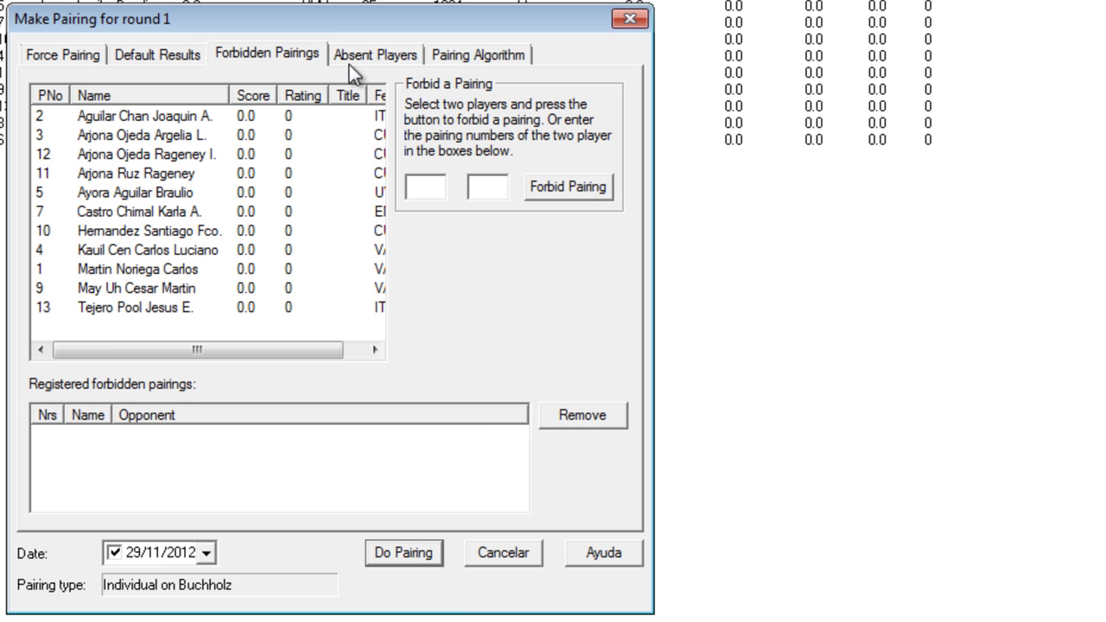
pyautogui.click(375, 54)
pyautogui.click(493, 54)
pyautogui.click(62, 55)
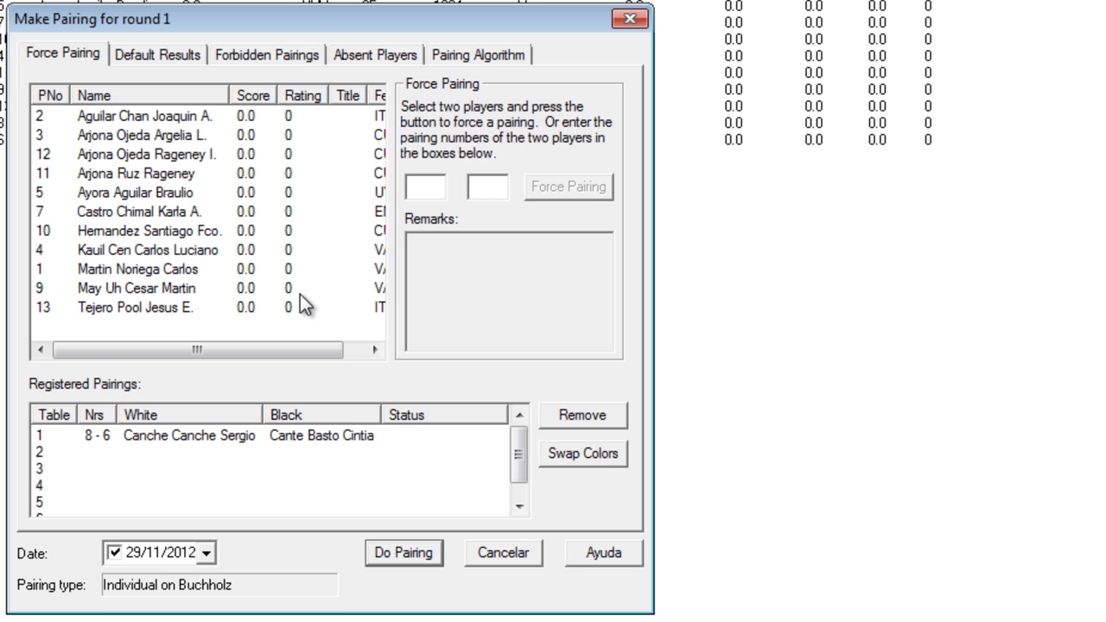
pyautogui.click(270, 55)
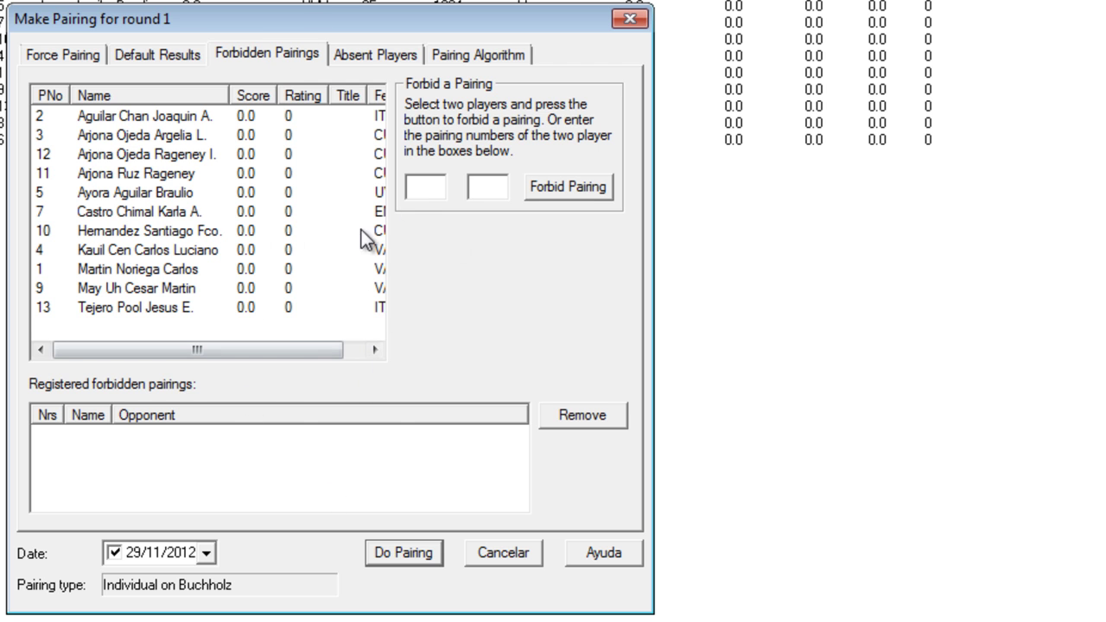
pyautogui.click(353, 56)
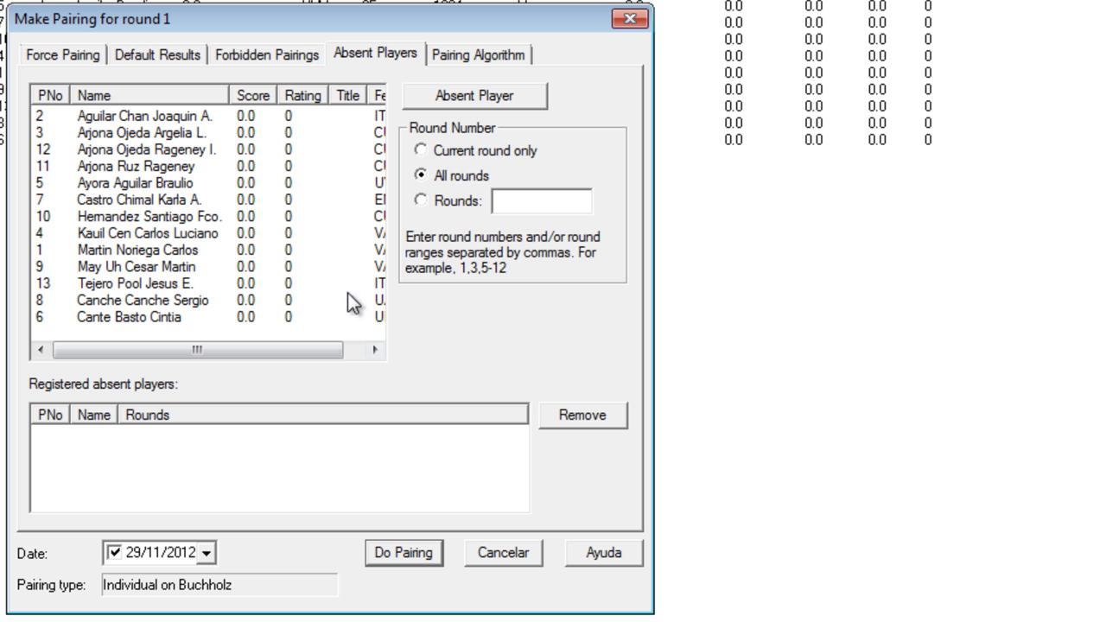
pyautogui.click(144, 56)
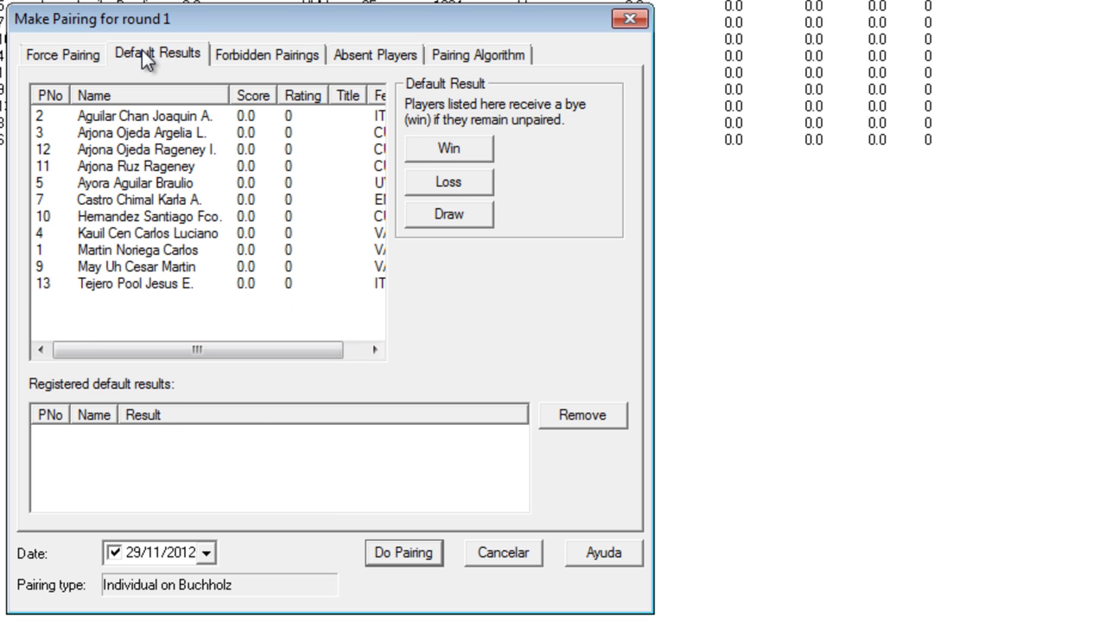
# Check the forced pairing of players number 8 and 6, and generate the round 1 pairing
pyautogui.click(77, 55)
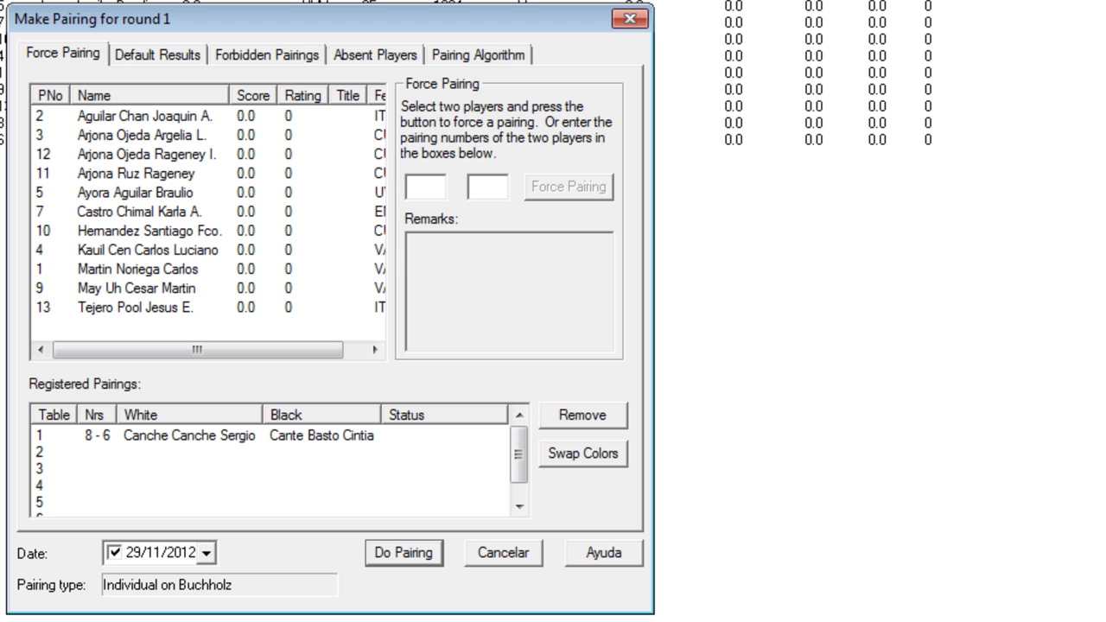
pyautogui.click(262, 503)
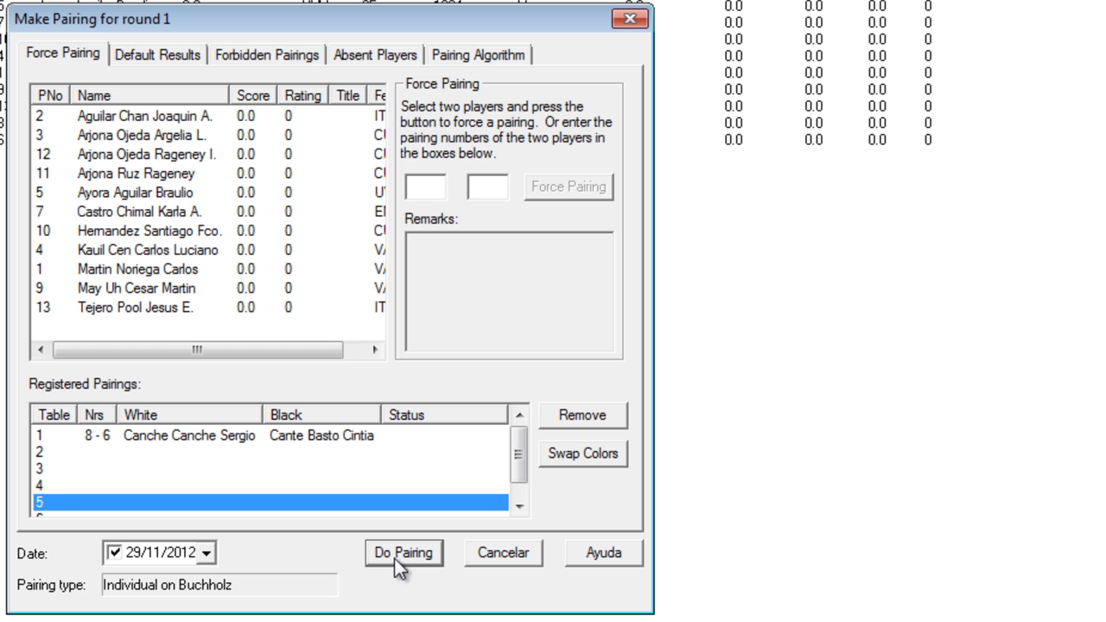
pyautogui.click(395, 558)
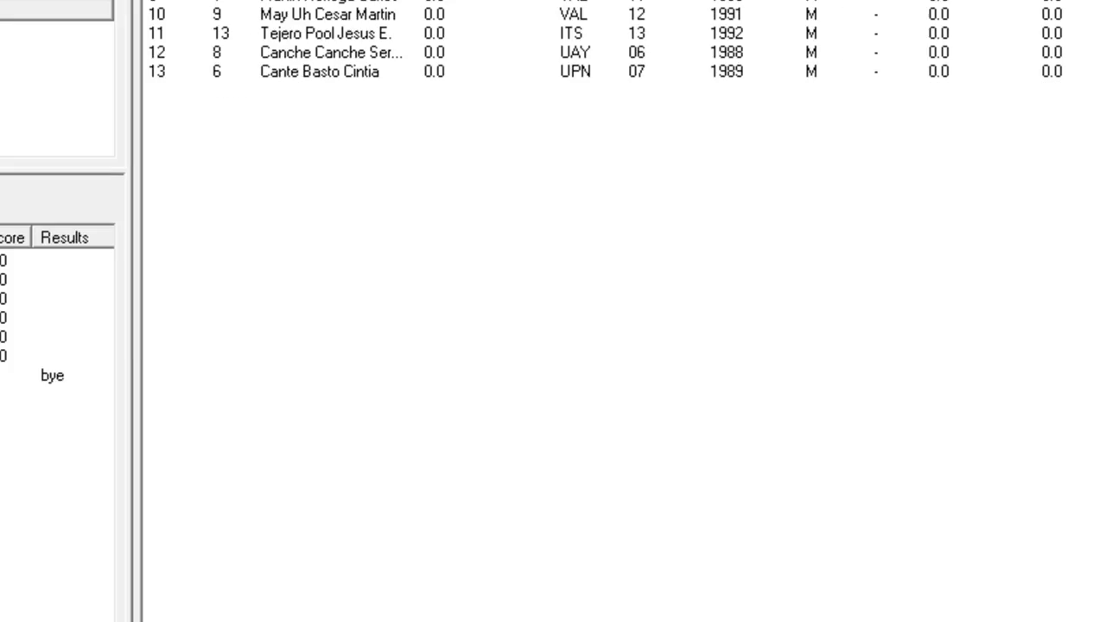
pyautogui.click(155, 298)
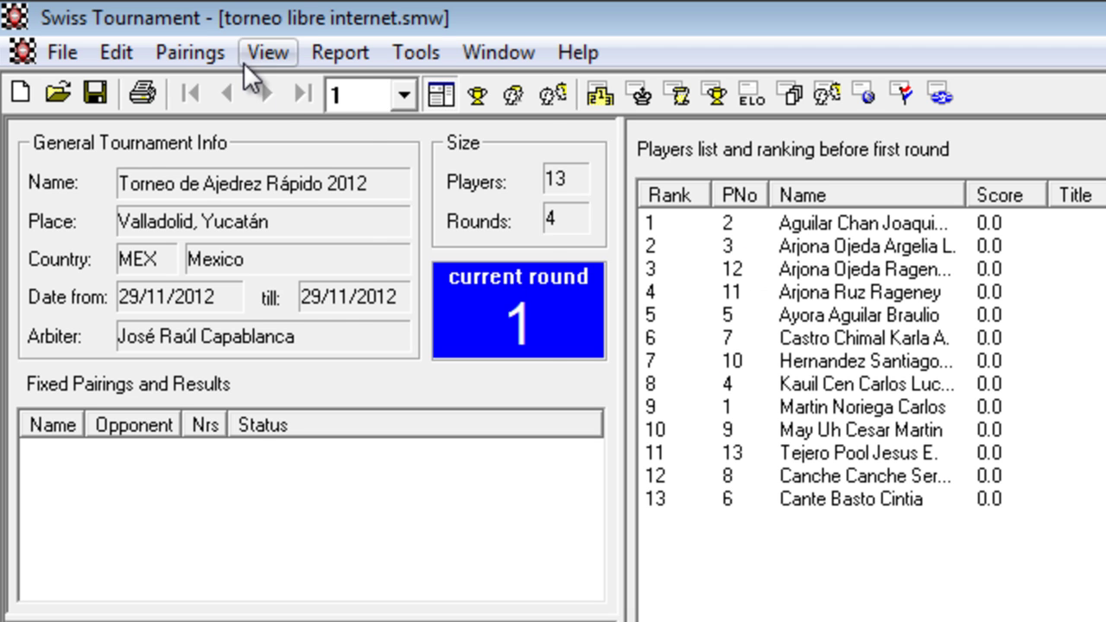
# View the round 1 pairings and results list with the White and Black columns widened to fit full names, and close it
pyautogui.click(260, 53)
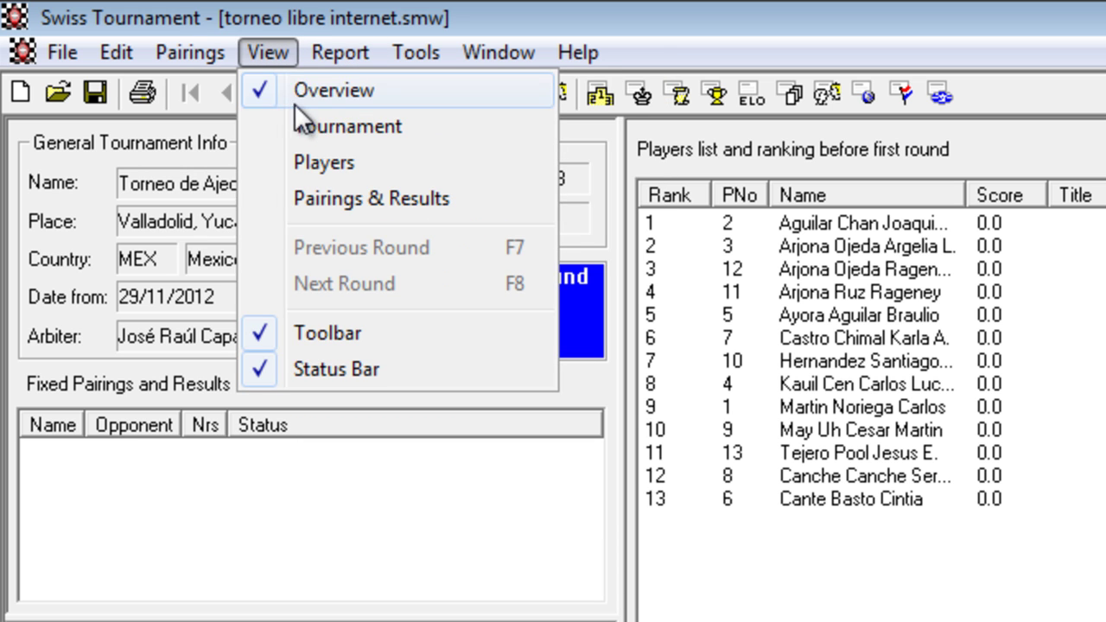
pyautogui.click(397, 198)
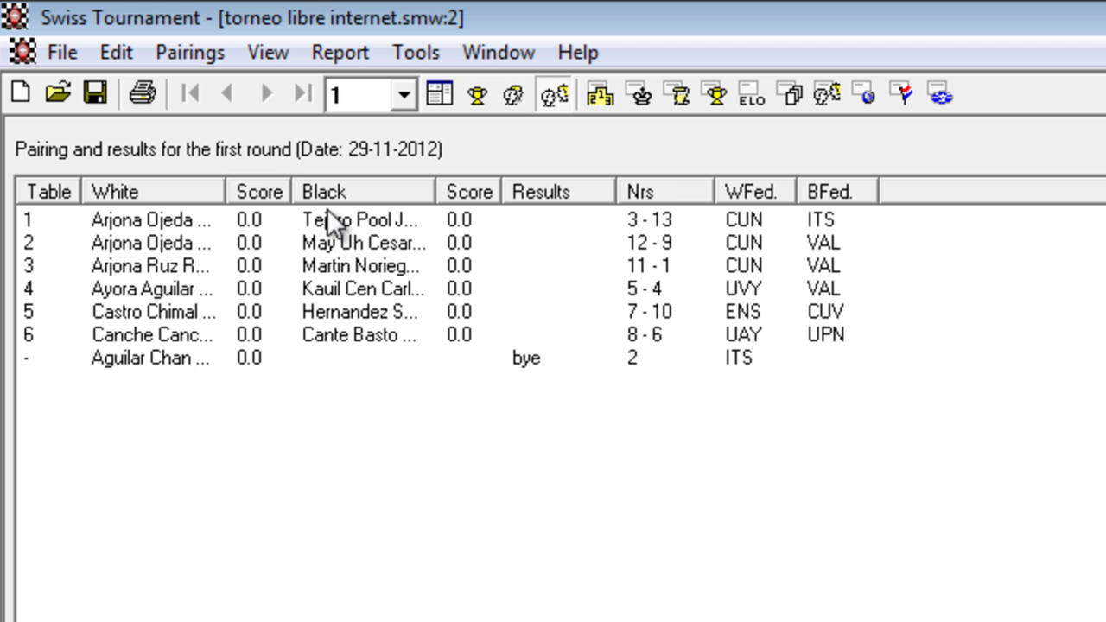
pyautogui.moveTo(226, 191); pyautogui.dragTo(334, 191)
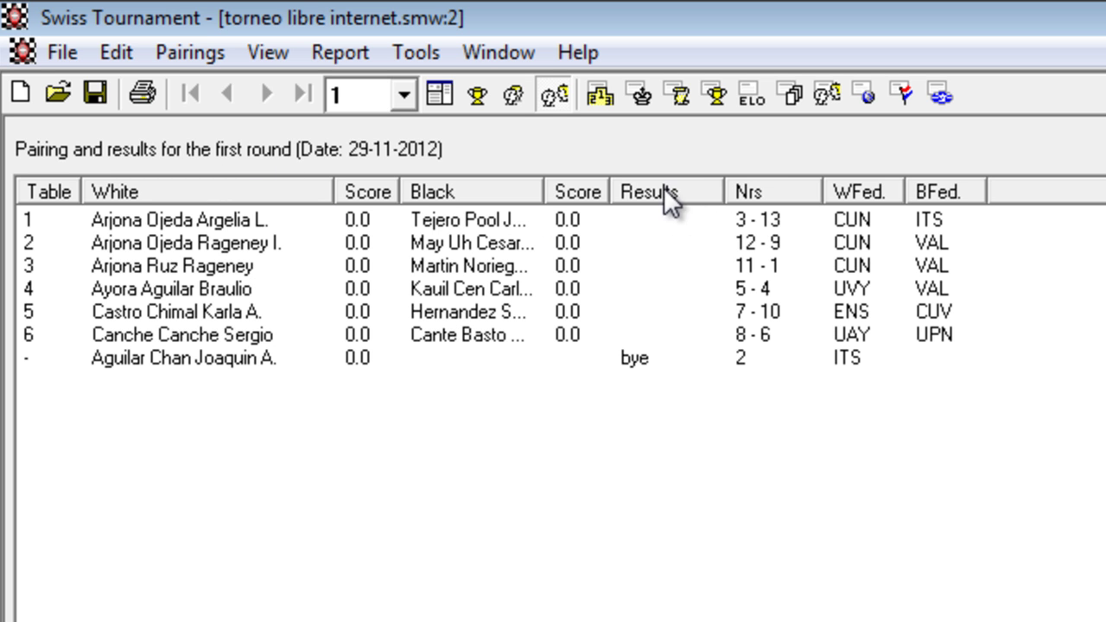
pyautogui.moveTo(543, 192); pyautogui.dragTo(676, 189)
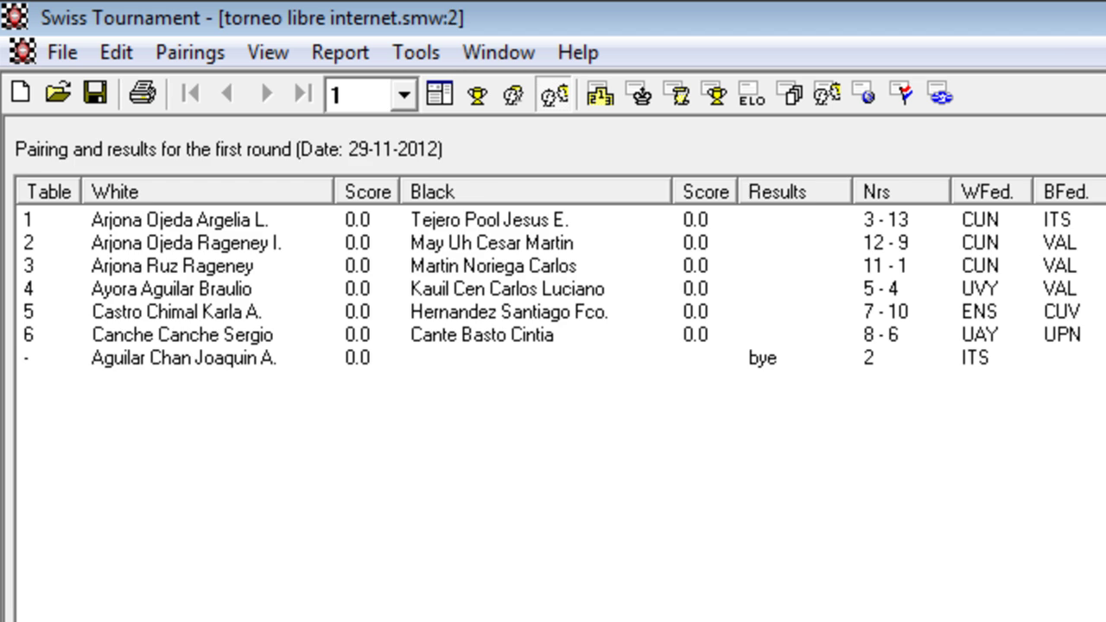
pyautogui.hotkey('ctrl', 'F4')
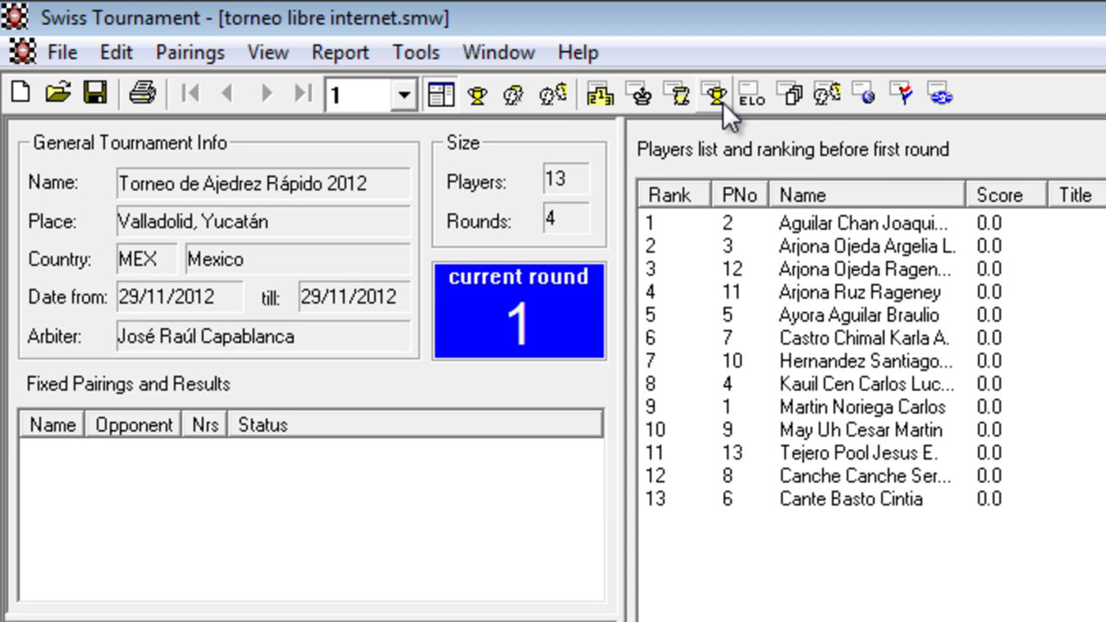
# Generate the pairing and results report for round 1 and print it
pyautogui.click(824, 93)
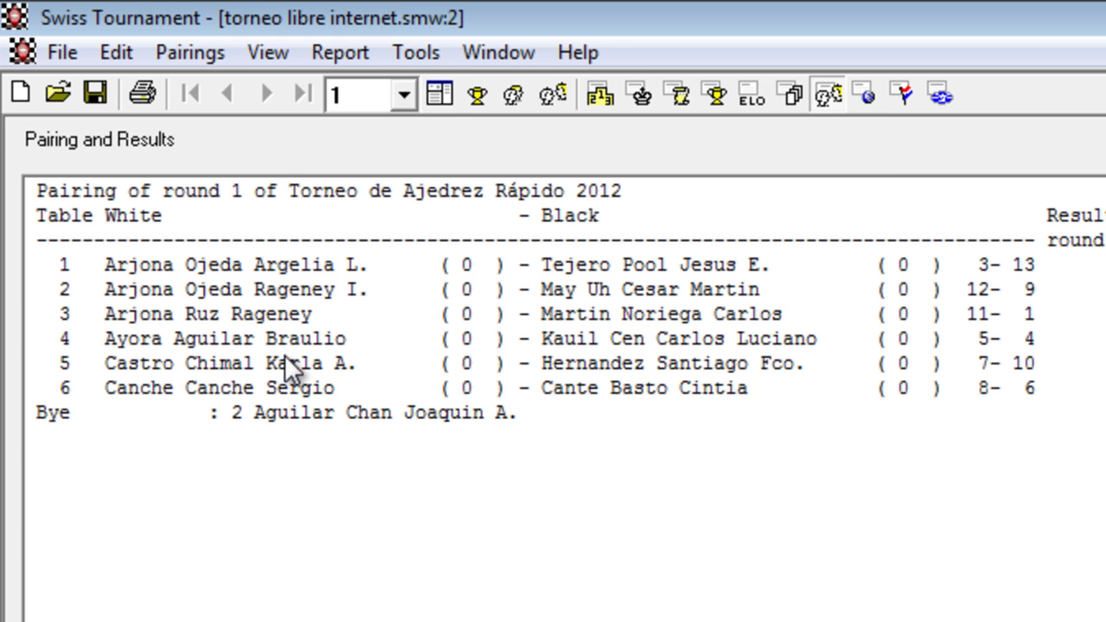
pyautogui.click(143, 99)
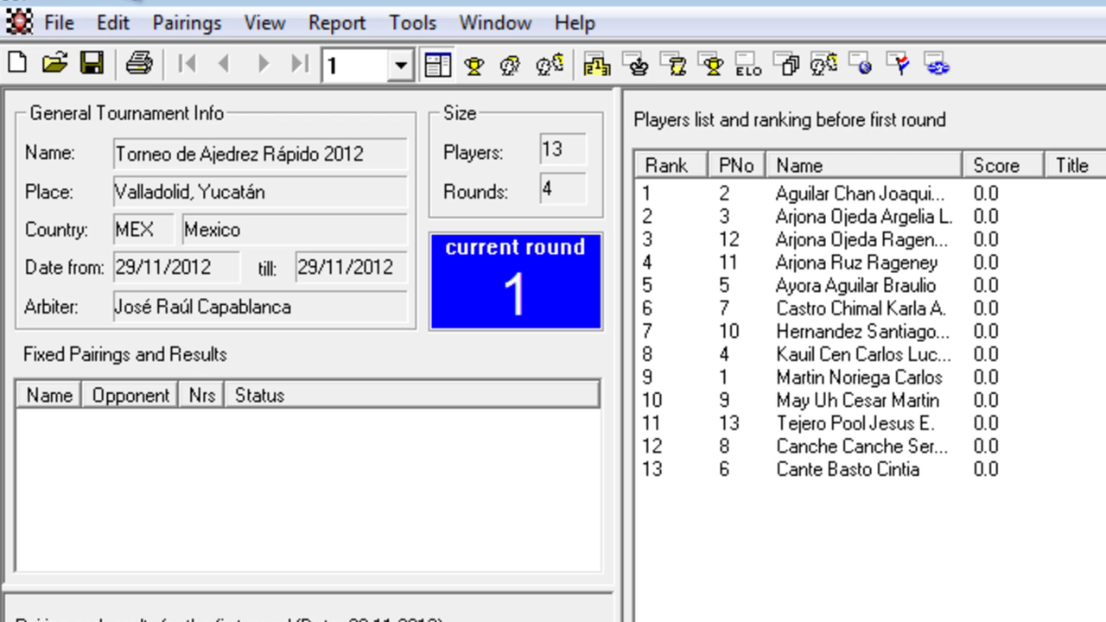
# Enter the round 1 results for tables 1 to 5 as 1-0, 0-1, 1/2, 0-1 and 1-0
pyautogui.click(120, 20)
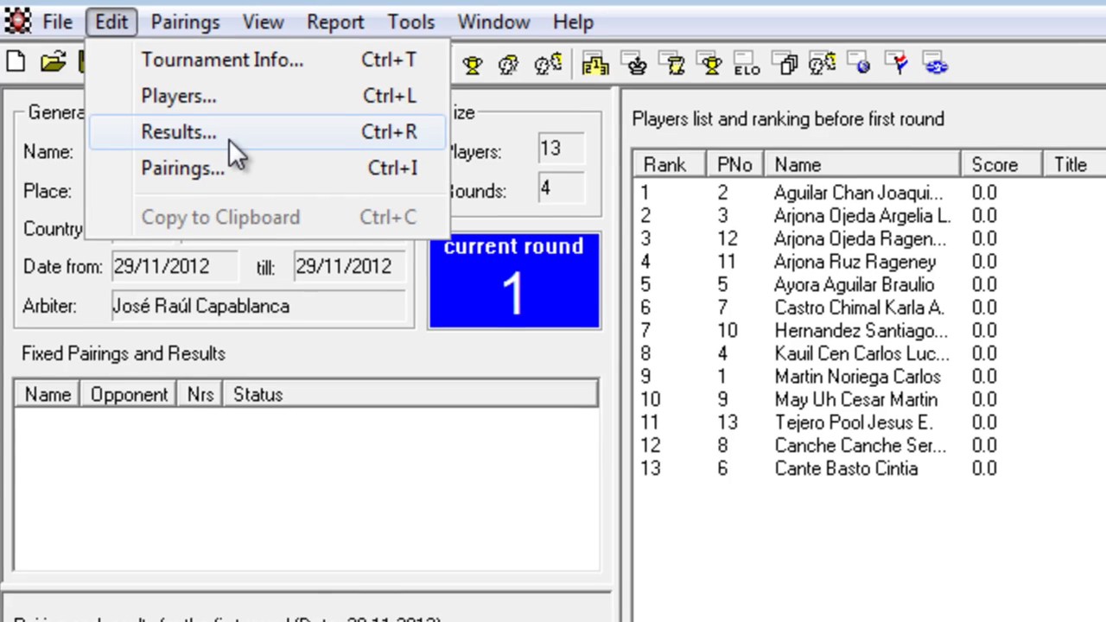
pyautogui.click(230, 134)
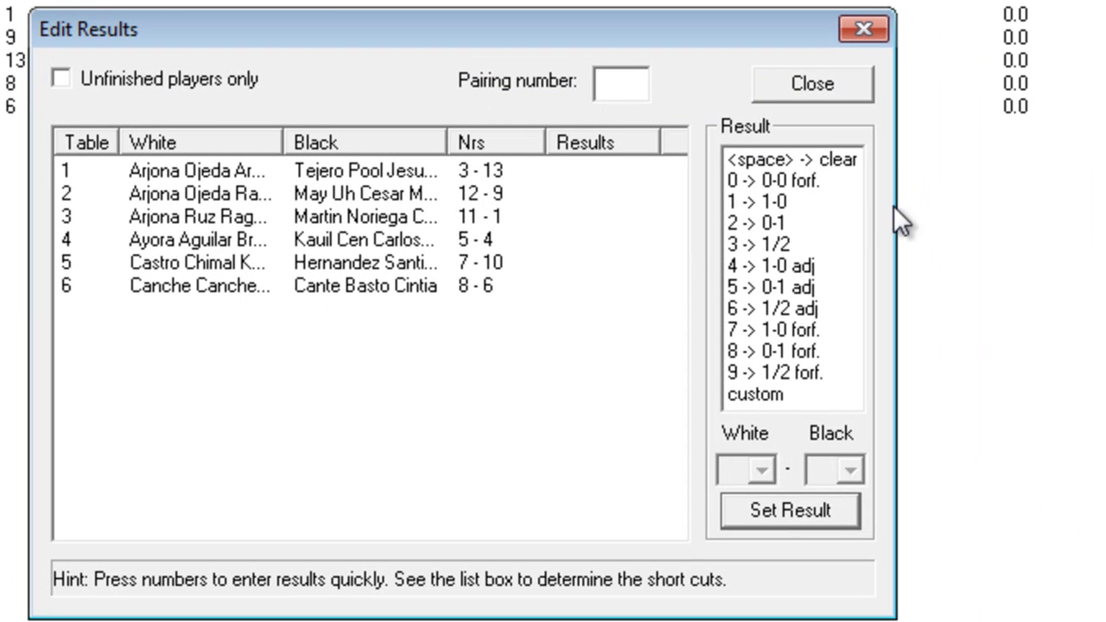
pyautogui.click(824, 201)
pyautogui.click(611, 164)
pyautogui.doubleClick(778, 197)
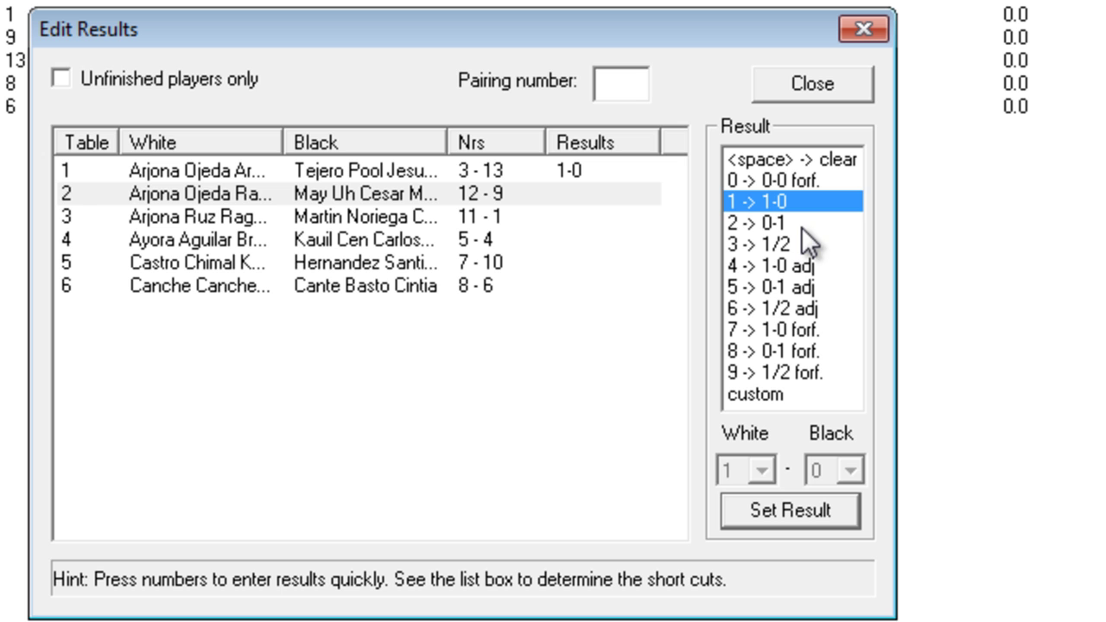
pyautogui.doubleClick(804, 219)
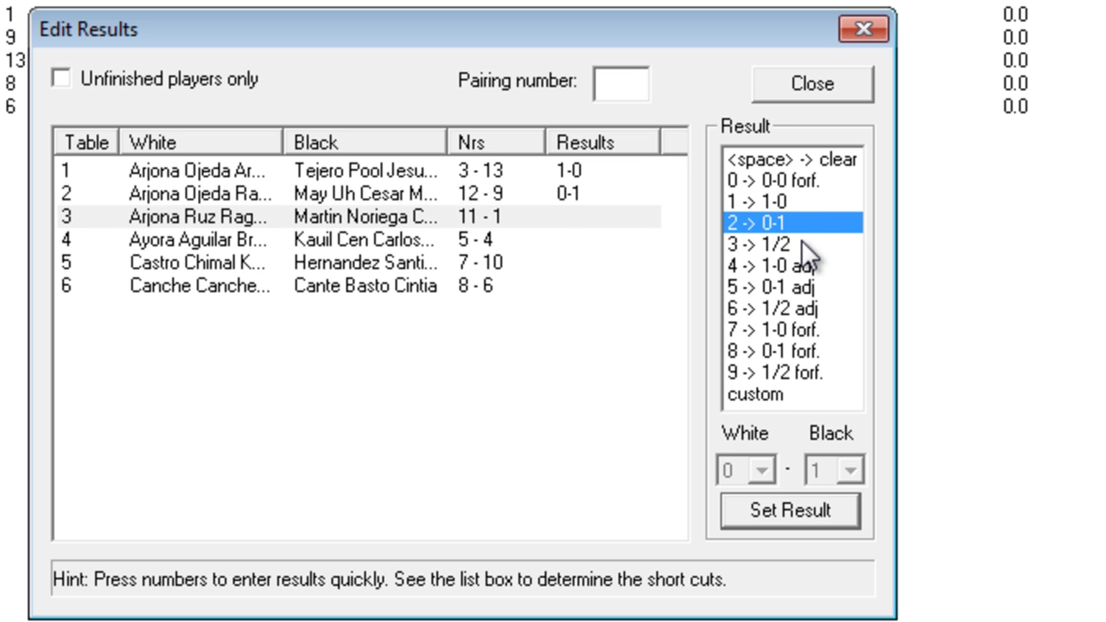
pyautogui.doubleClick(799, 243)
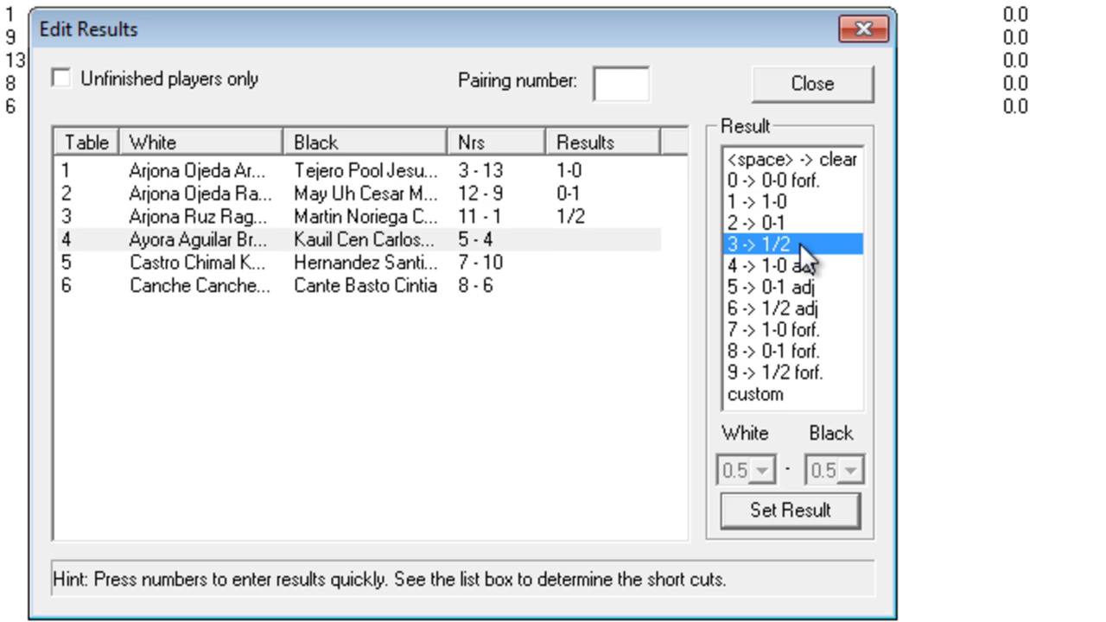
pyautogui.doubleClick(805, 217)
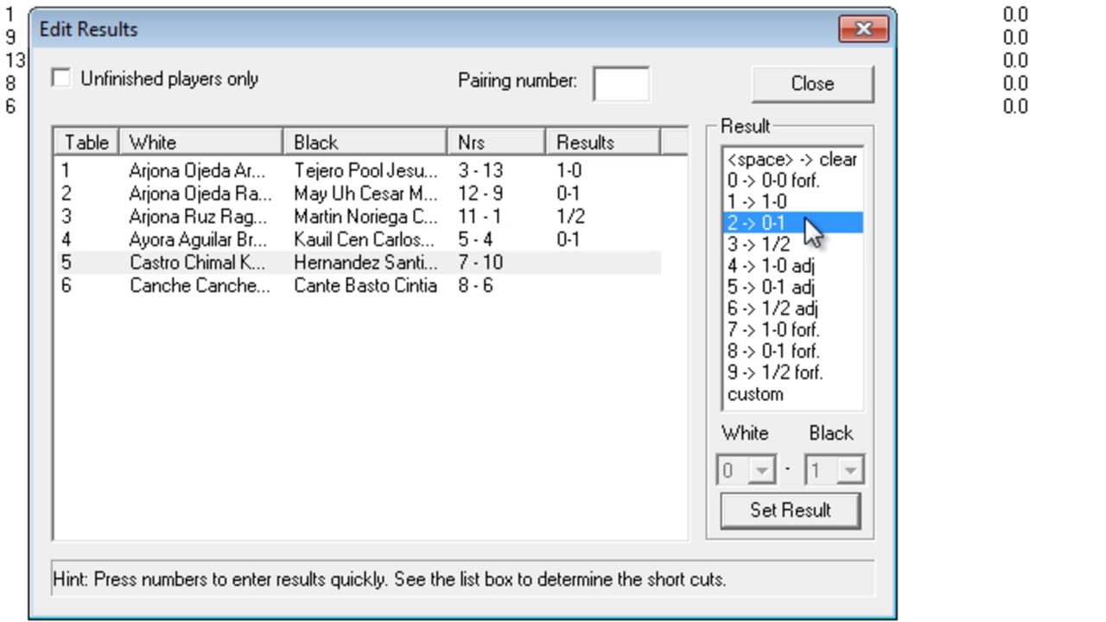
pyautogui.click(510, 264)
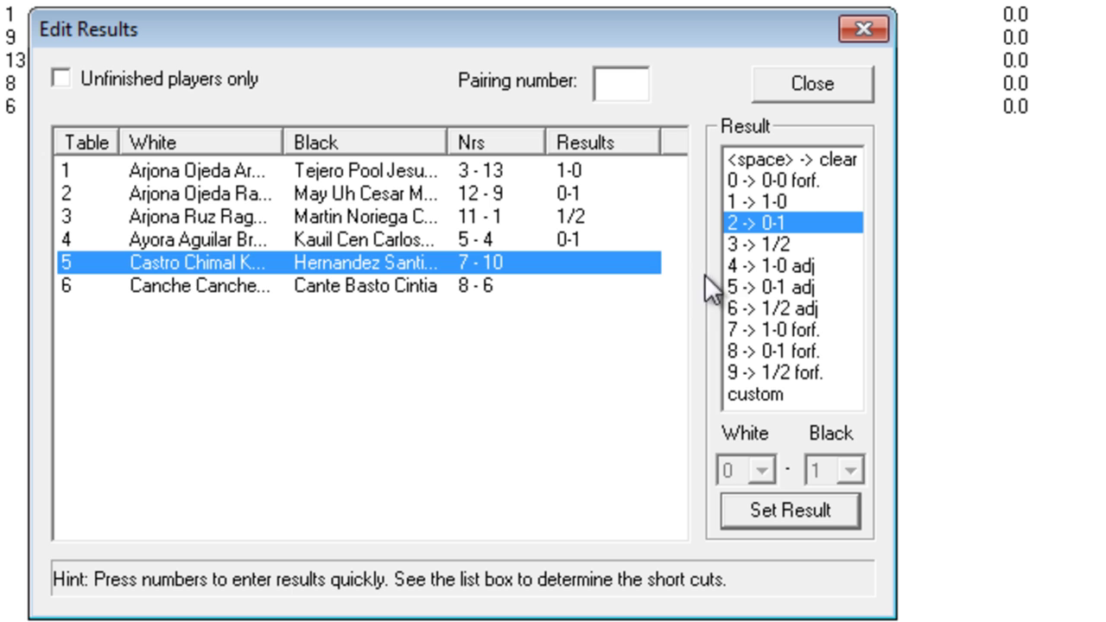
pyautogui.doubleClick(770, 197)
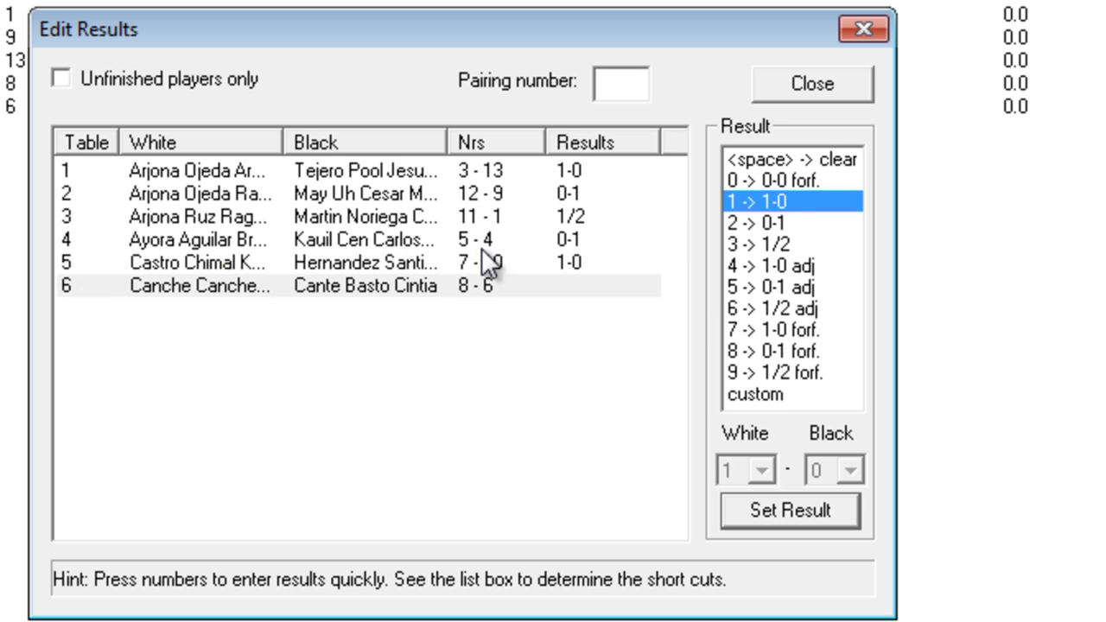
# Record table 6 of round 1 as a 0-0 forfeit, accept removing that pairing, and finish editing results
pyautogui.click(401, 287)
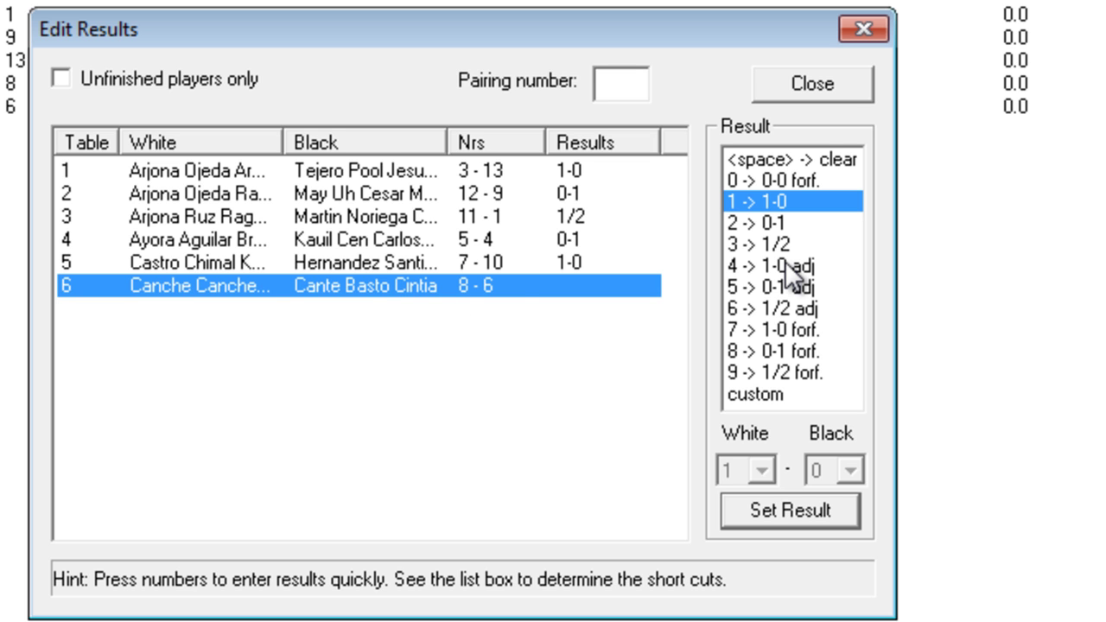
pyautogui.click(807, 179)
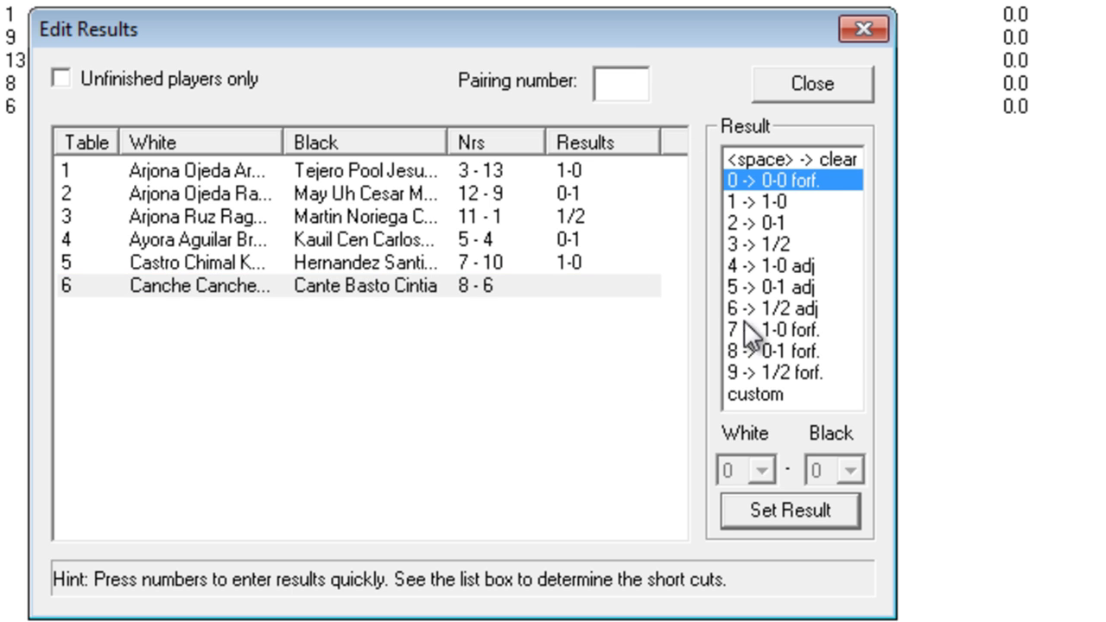
pyautogui.doubleClick(820, 177)
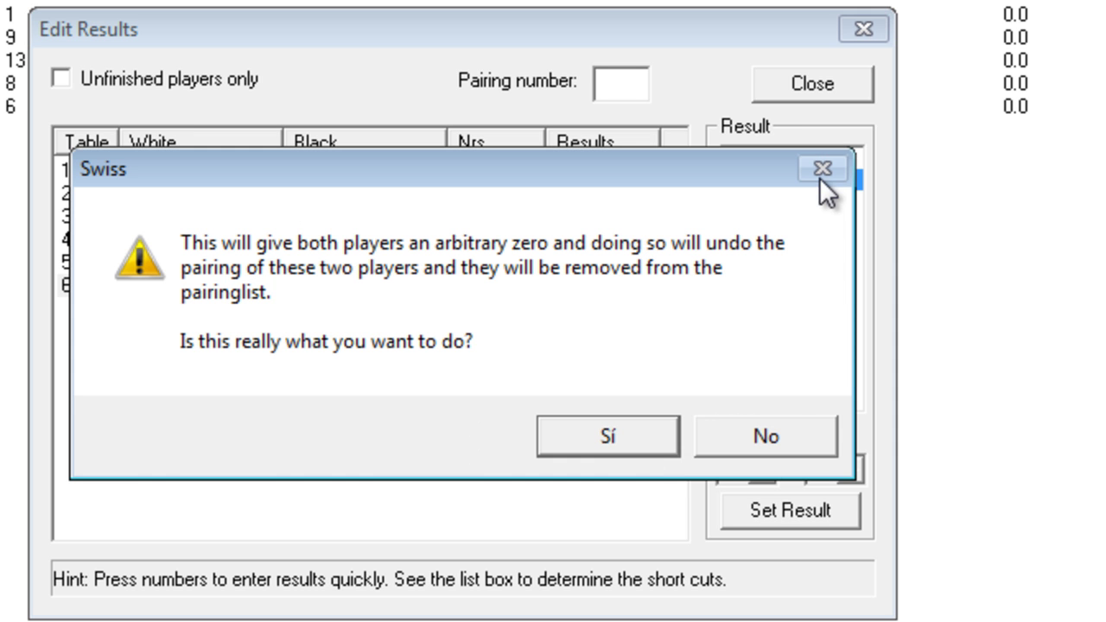
pyautogui.click(608, 437)
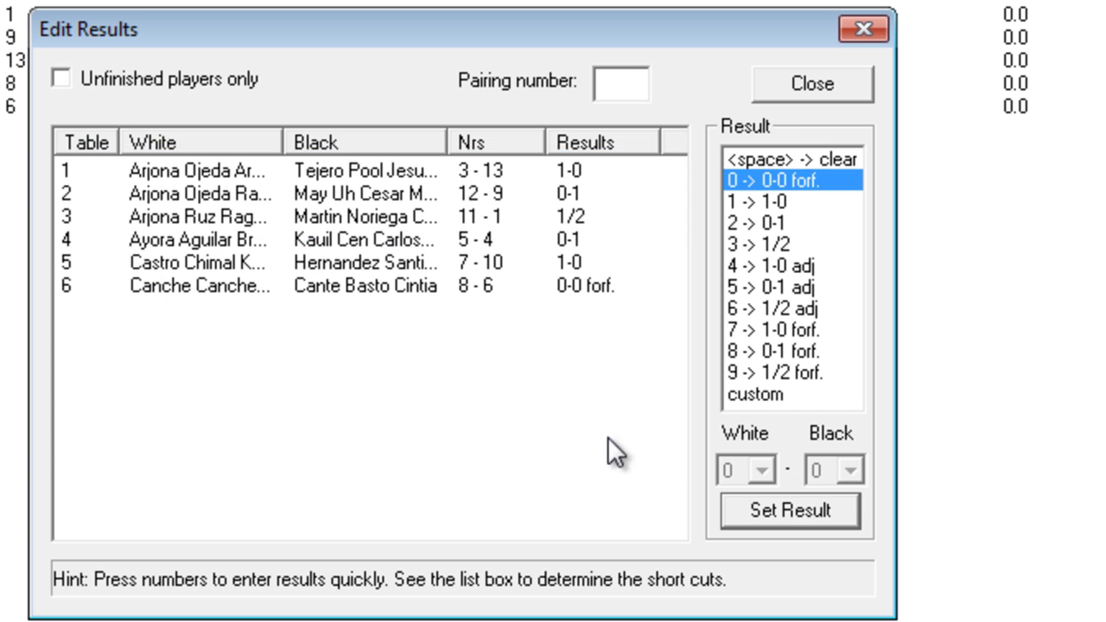
pyautogui.click(810, 83)
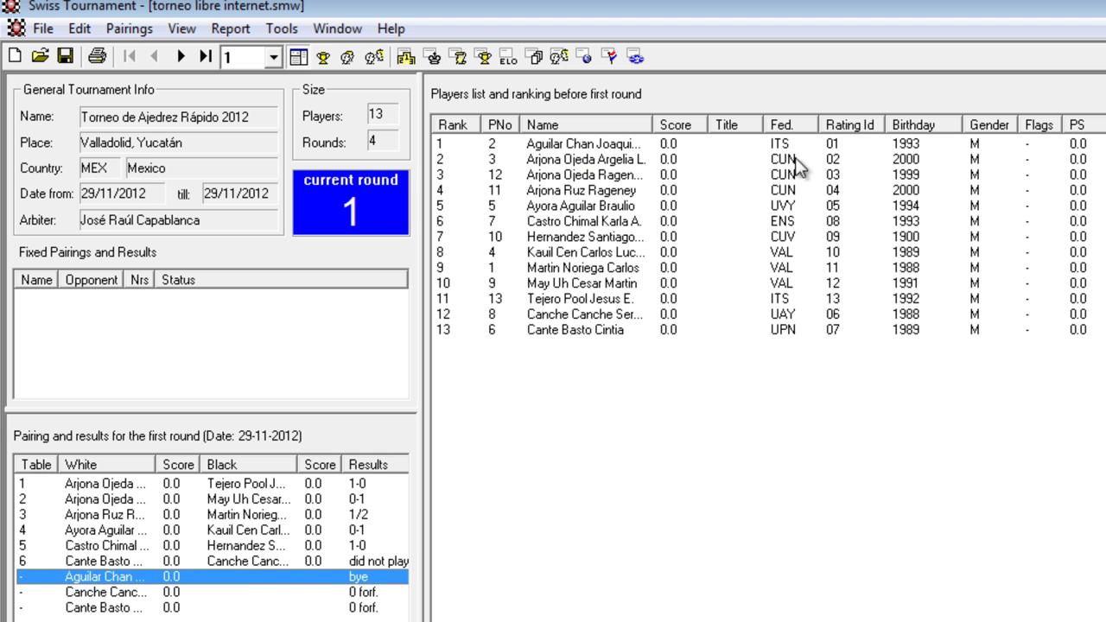
# Switch to round 2 and review the top players in the ranking after round 1
pyautogui.click(274, 56)
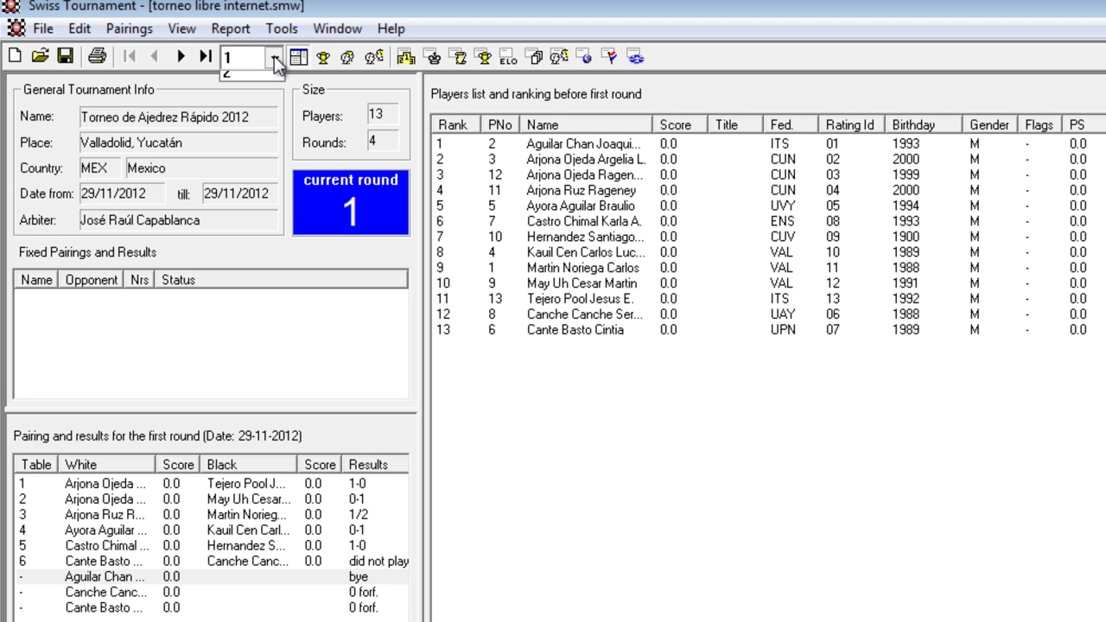
pyautogui.click(258, 100)
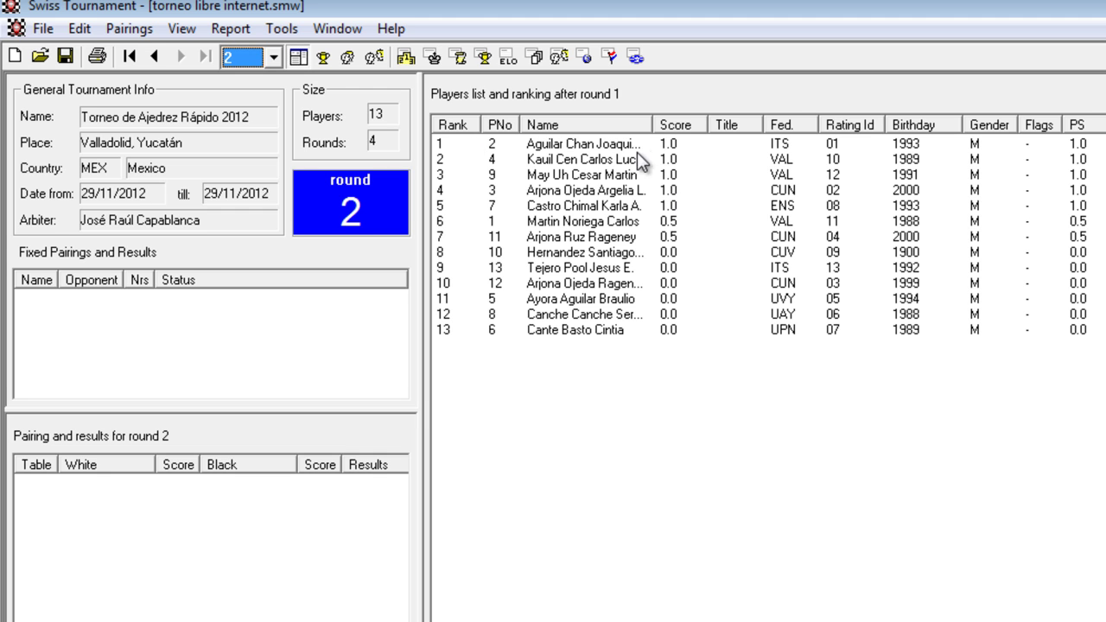
pyautogui.click(607, 147)
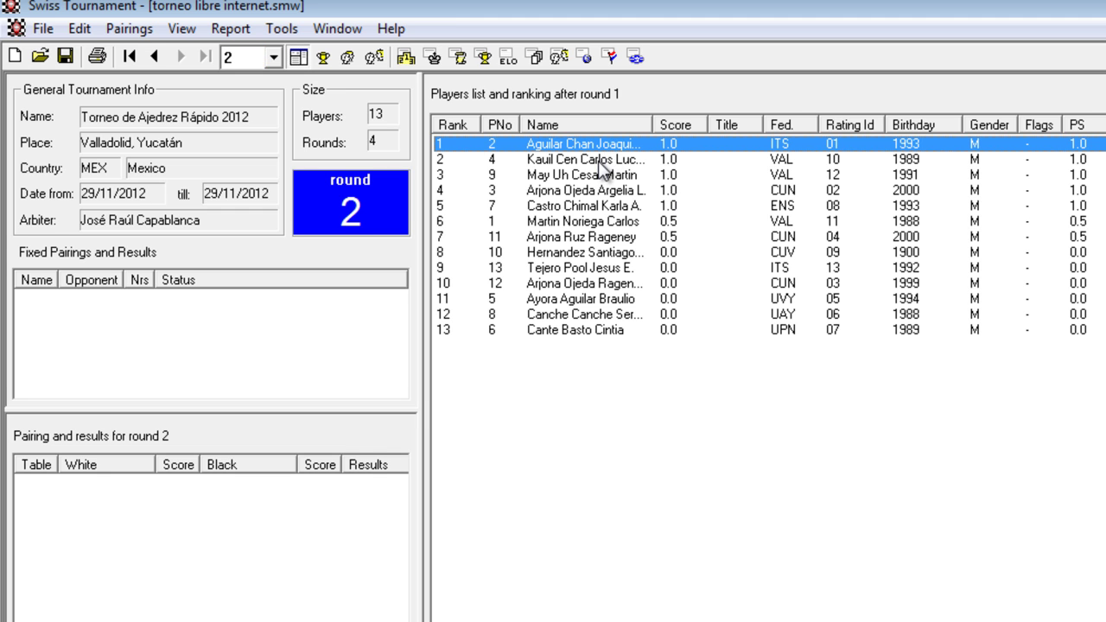
pyautogui.click(603, 160)
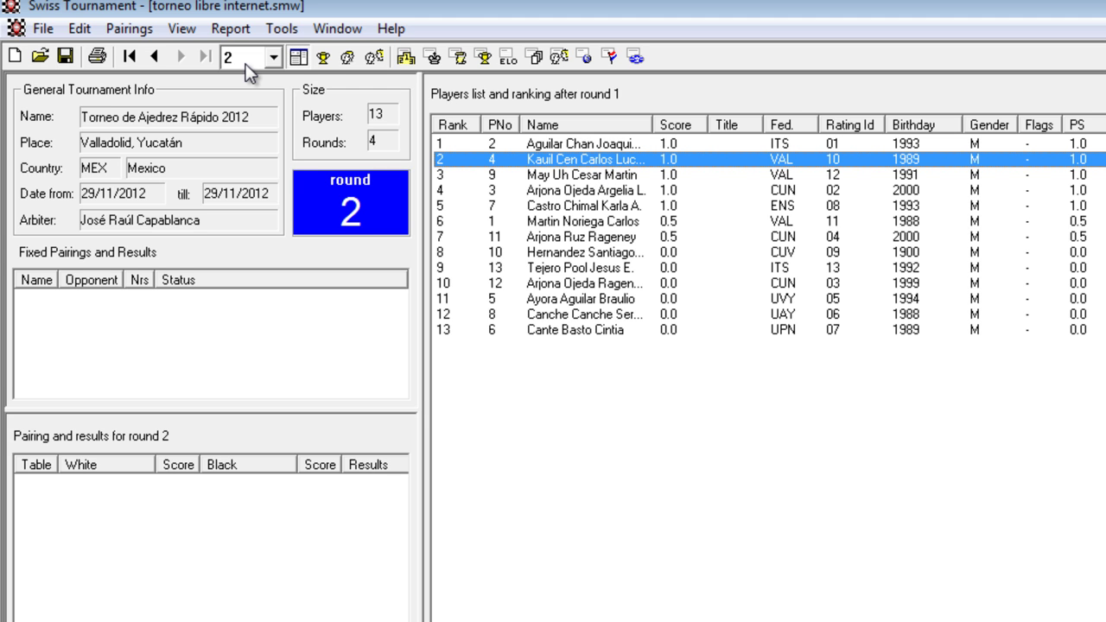
# Register a default win for player number 13 in round 2 and generate the round 2 pairing
pyautogui.click(140, 32)
pyautogui.click(172, 51)
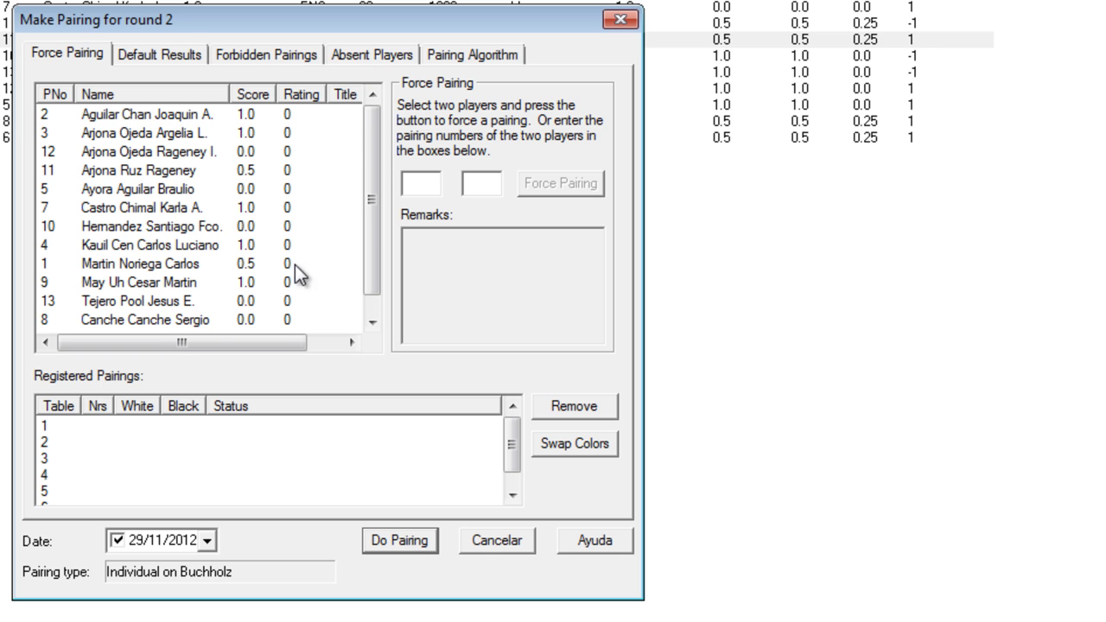
pyautogui.click(172, 52)
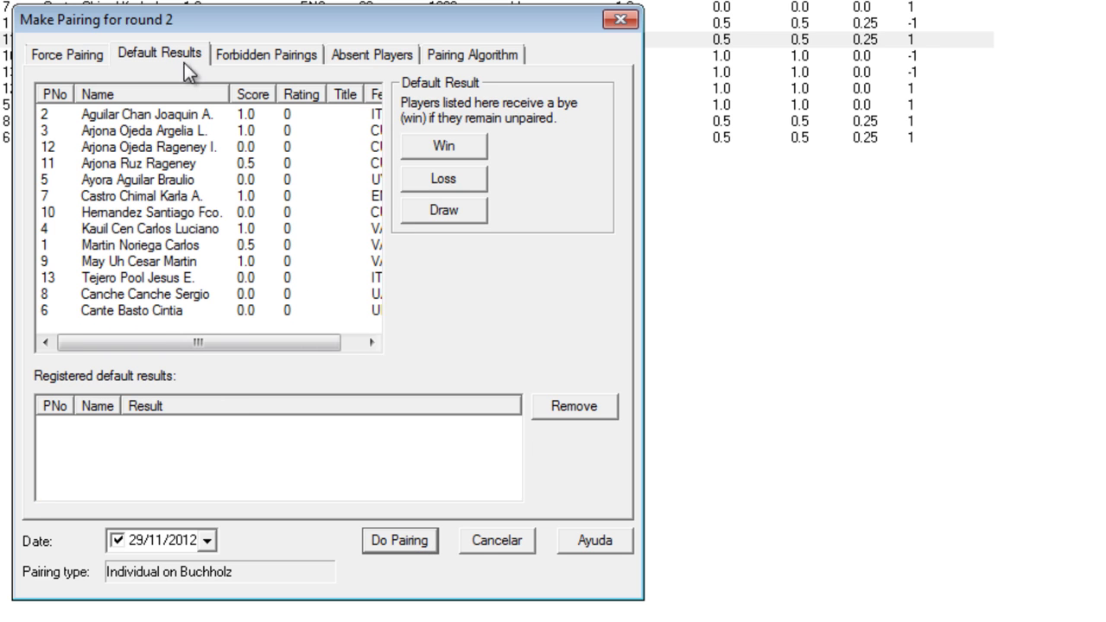
pyautogui.click(212, 179)
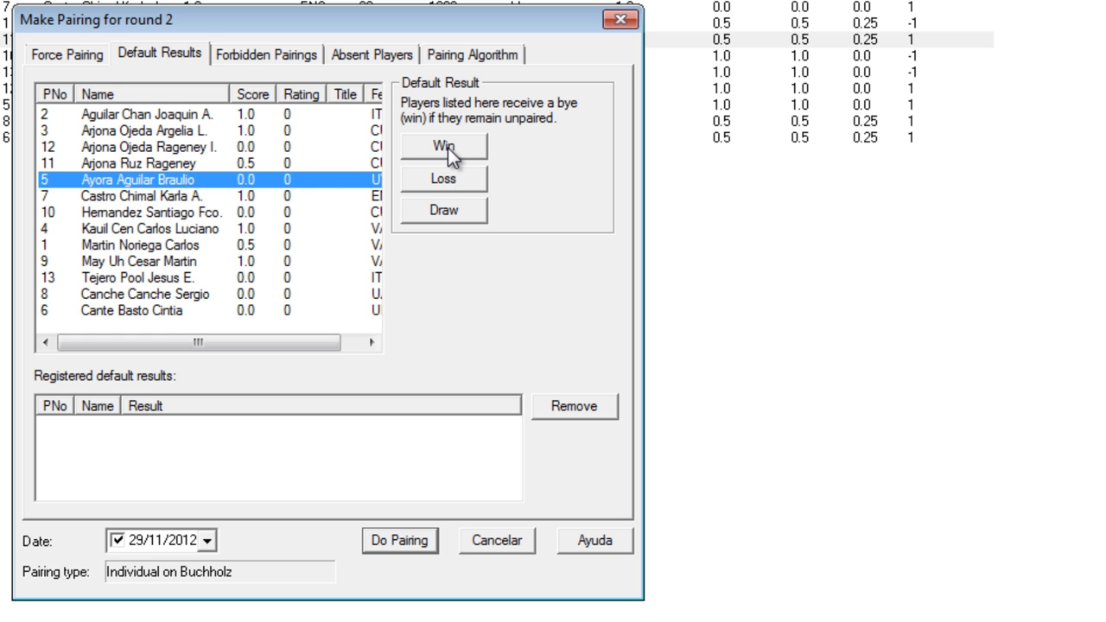
pyautogui.click(185, 278)
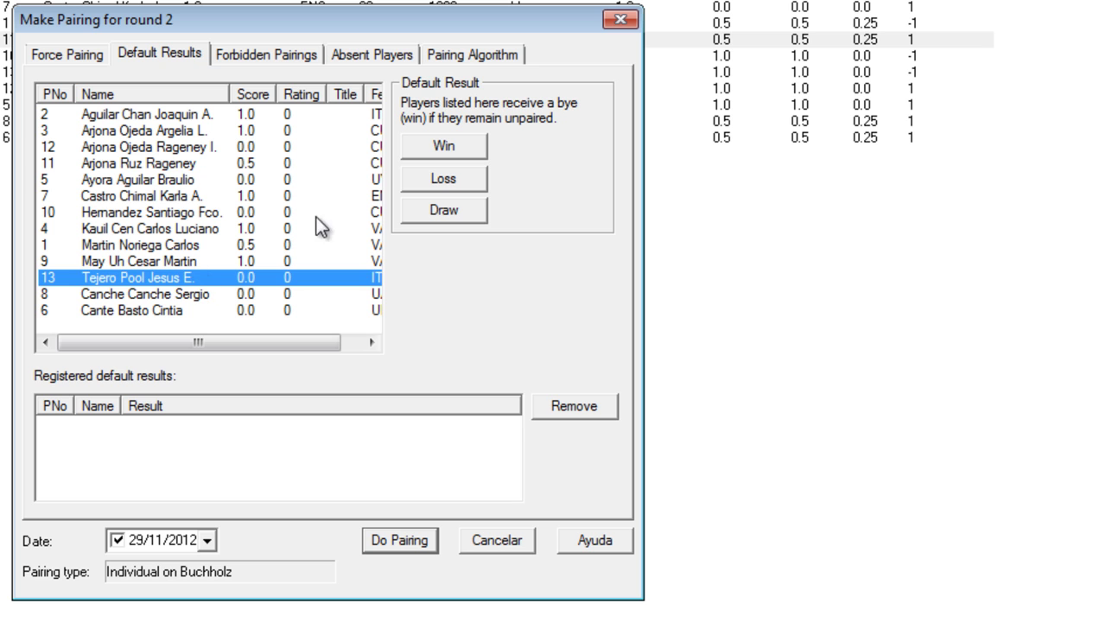
pyautogui.click(448, 147)
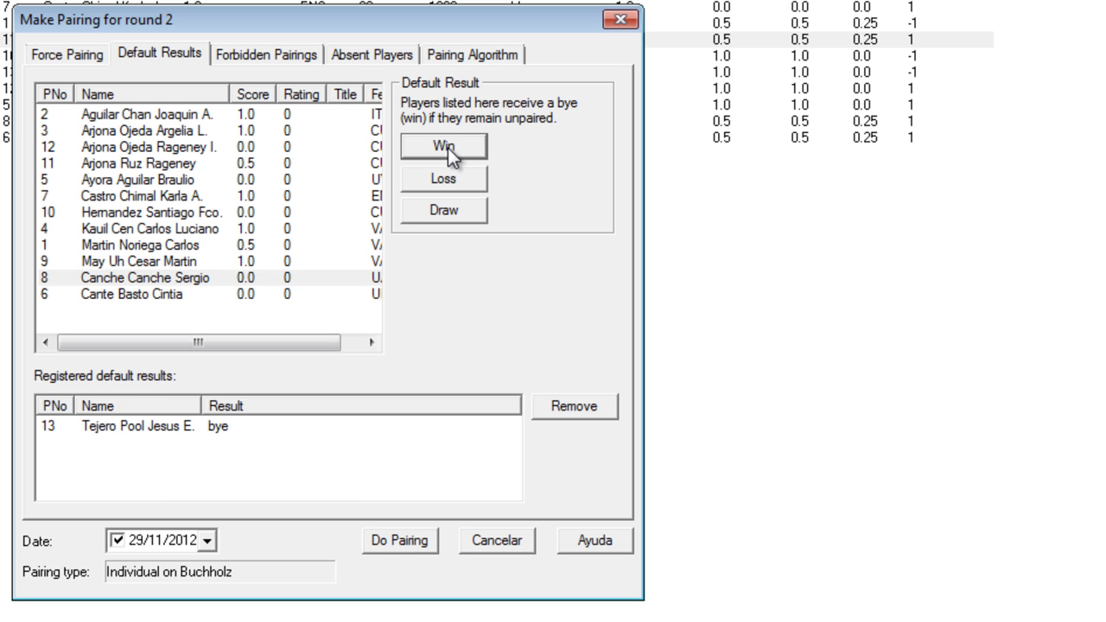
pyautogui.click(404, 545)
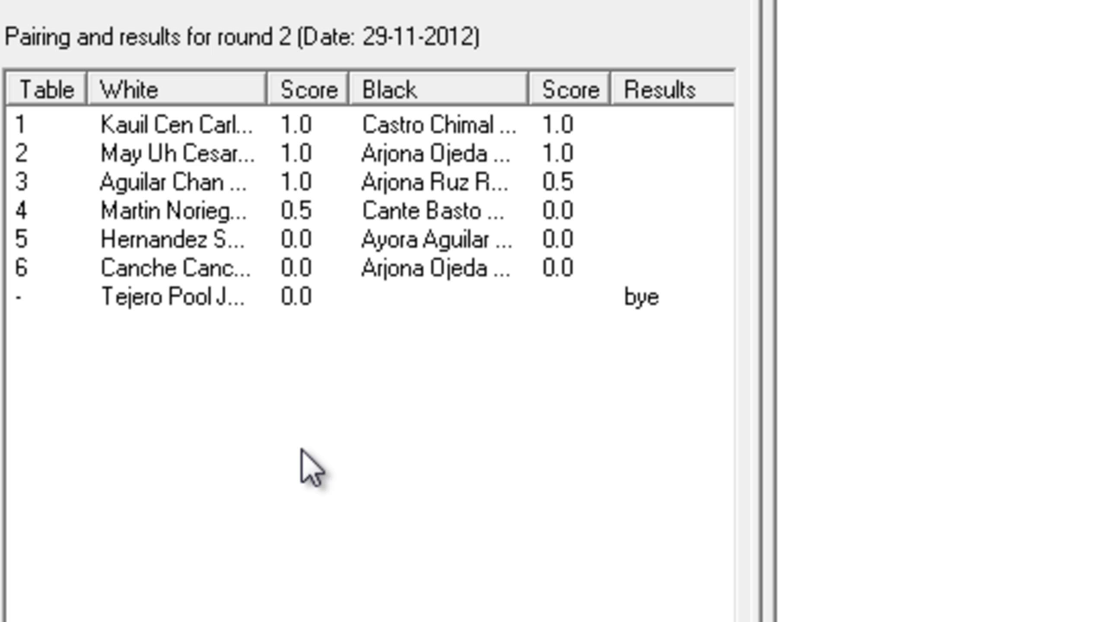
pyautogui.click(322, 302)
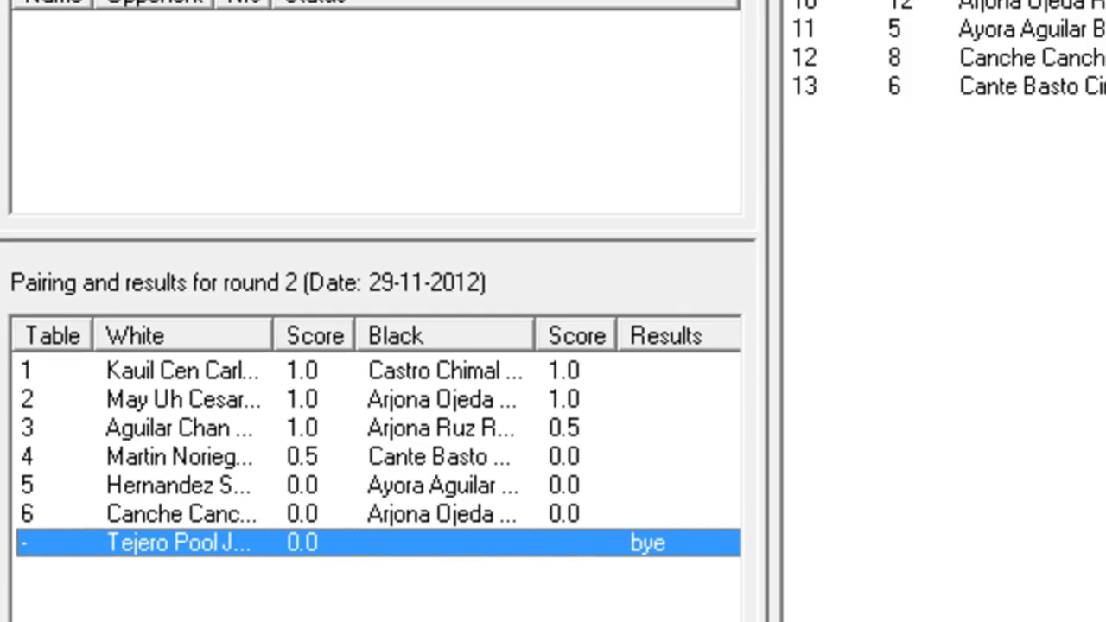
# Enter the round 2 results for tables 1 to 5 as 1-0, 0-1, 1/2, 0-1 and 1-0, and finish editing results
pyautogui.click(227, 43)
pyautogui.moveTo(170, 57)
pyautogui.click(188, 208)
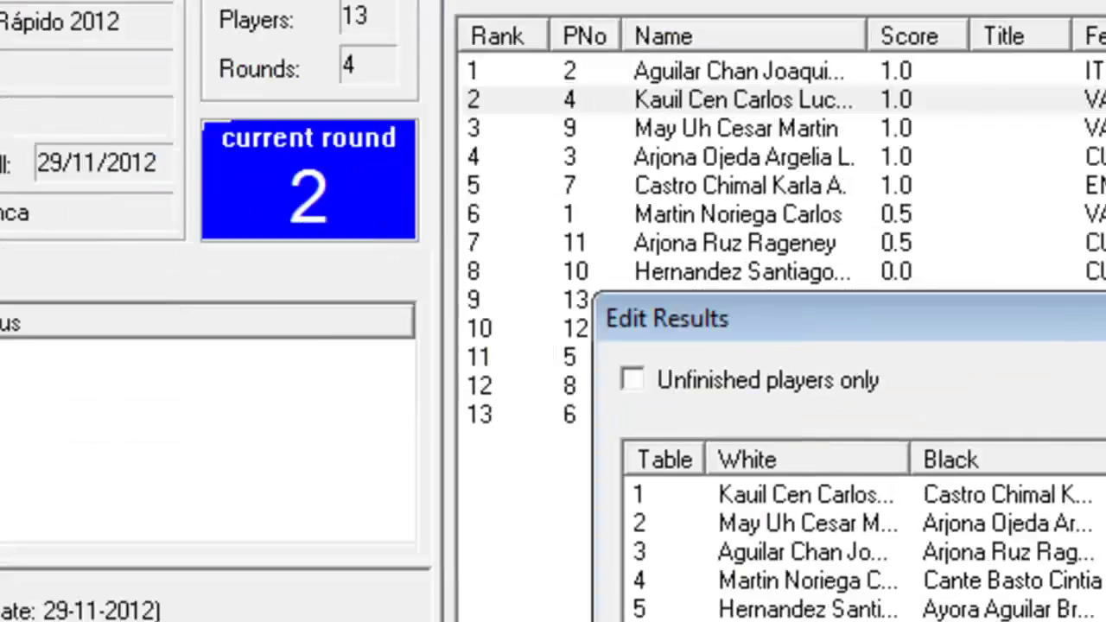
pyautogui.click(632, 163)
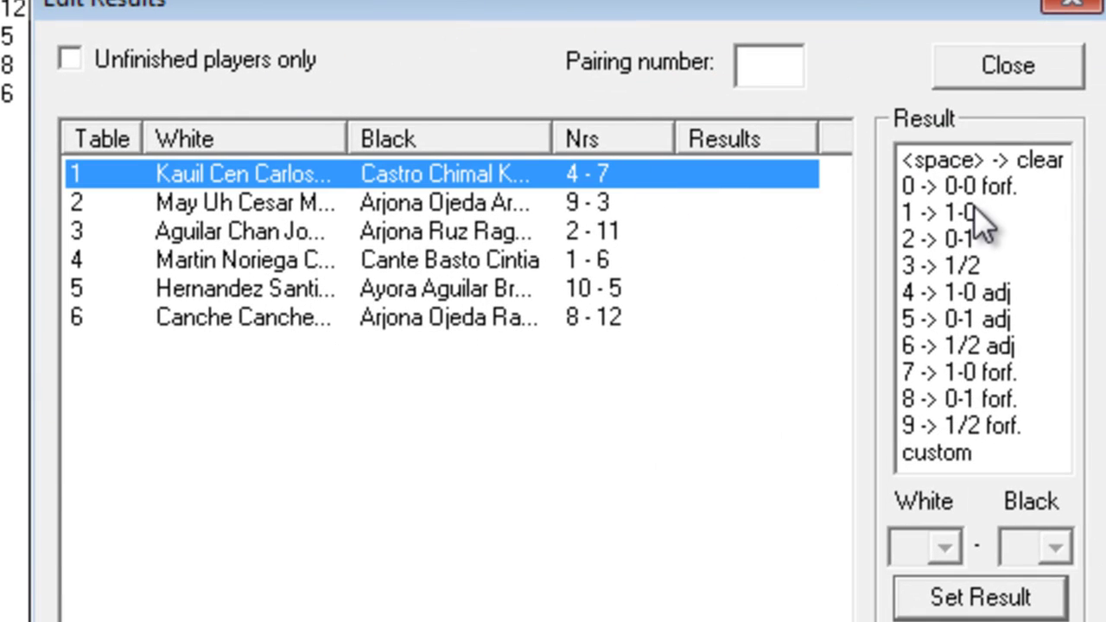
pyautogui.doubleClick(974, 212)
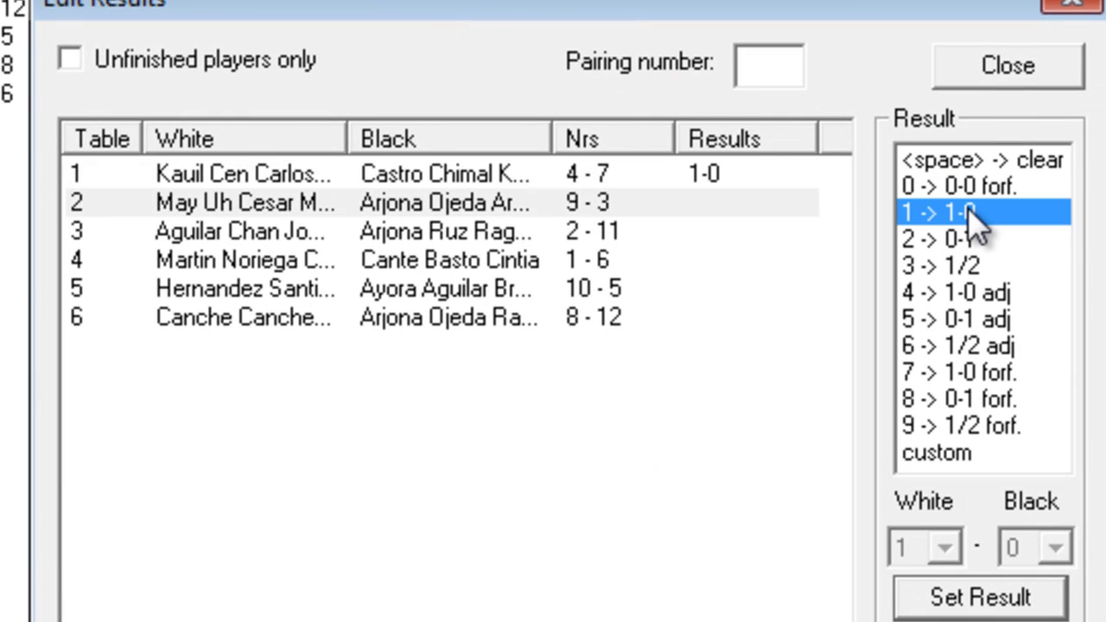
pyautogui.doubleClick(975, 240)
pyautogui.doubleClick(971, 267)
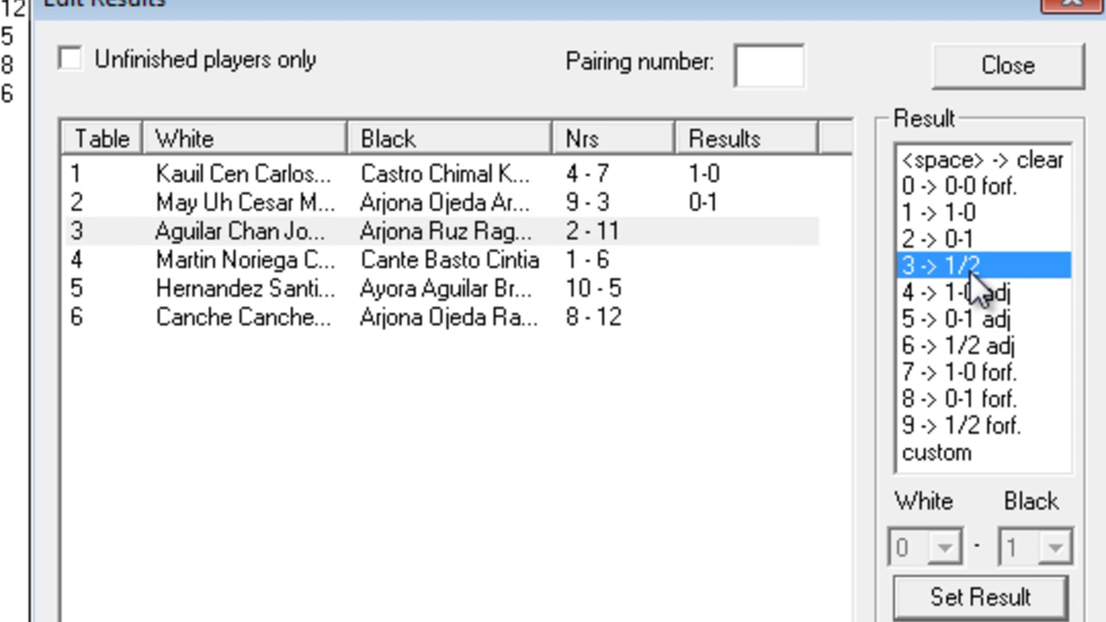
pyautogui.click(986, 240)
pyautogui.doubleClick(987, 233)
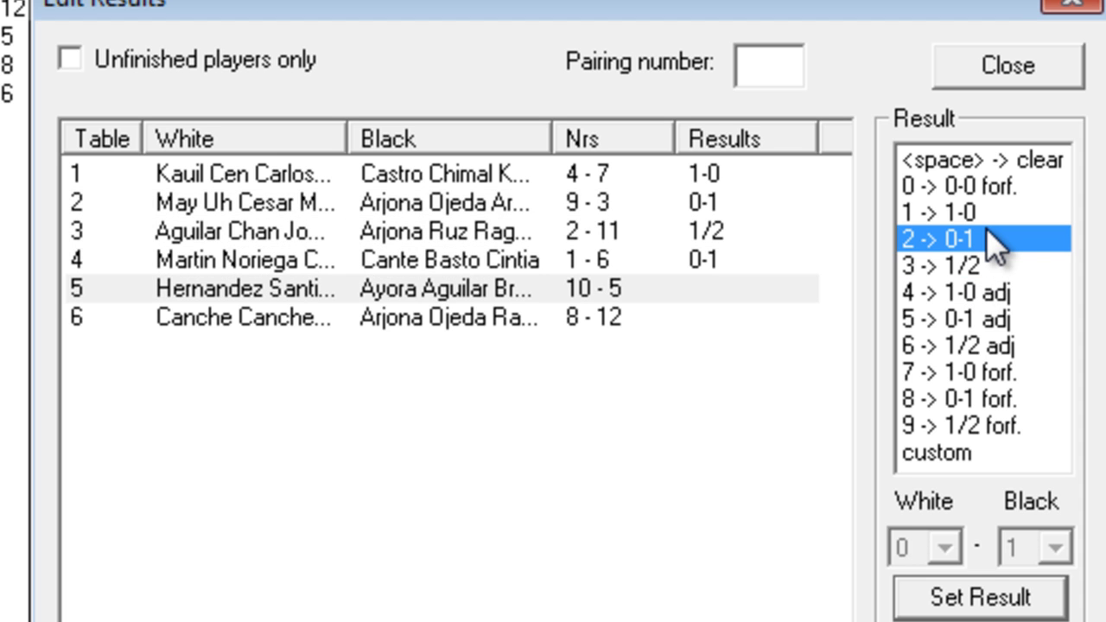
pyautogui.click(976, 215)
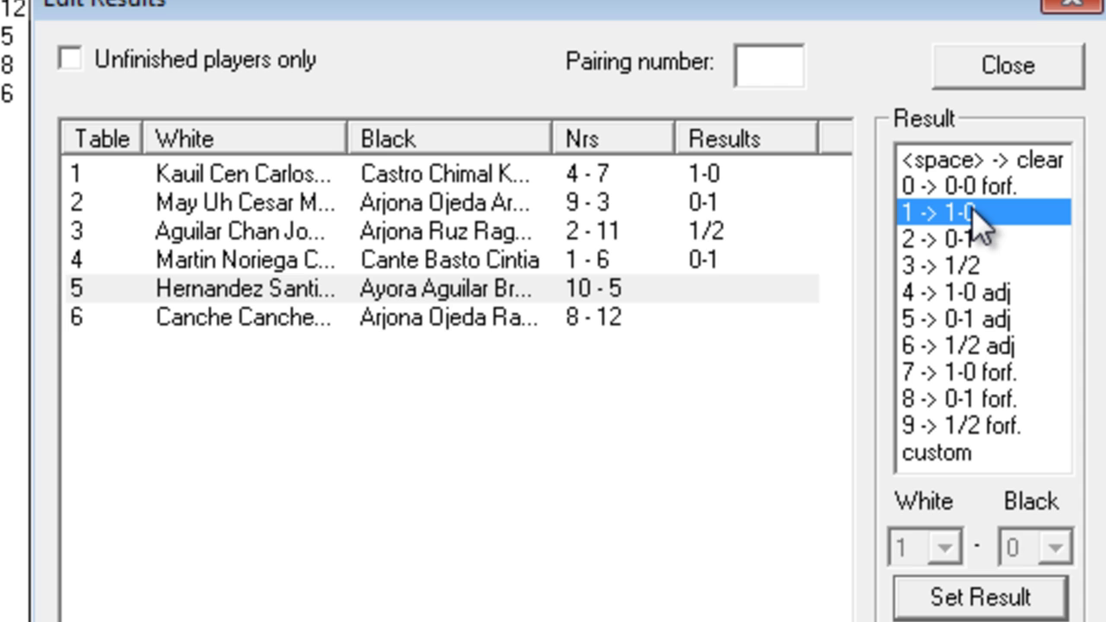
pyautogui.doubleClick(974, 212)
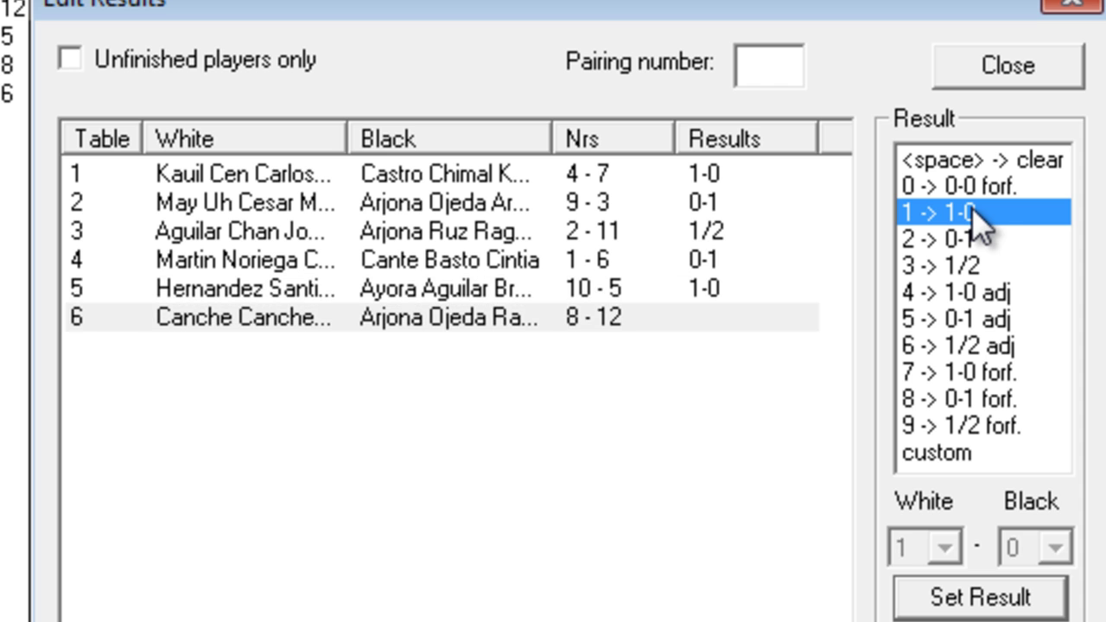
pyautogui.click(615, 318)
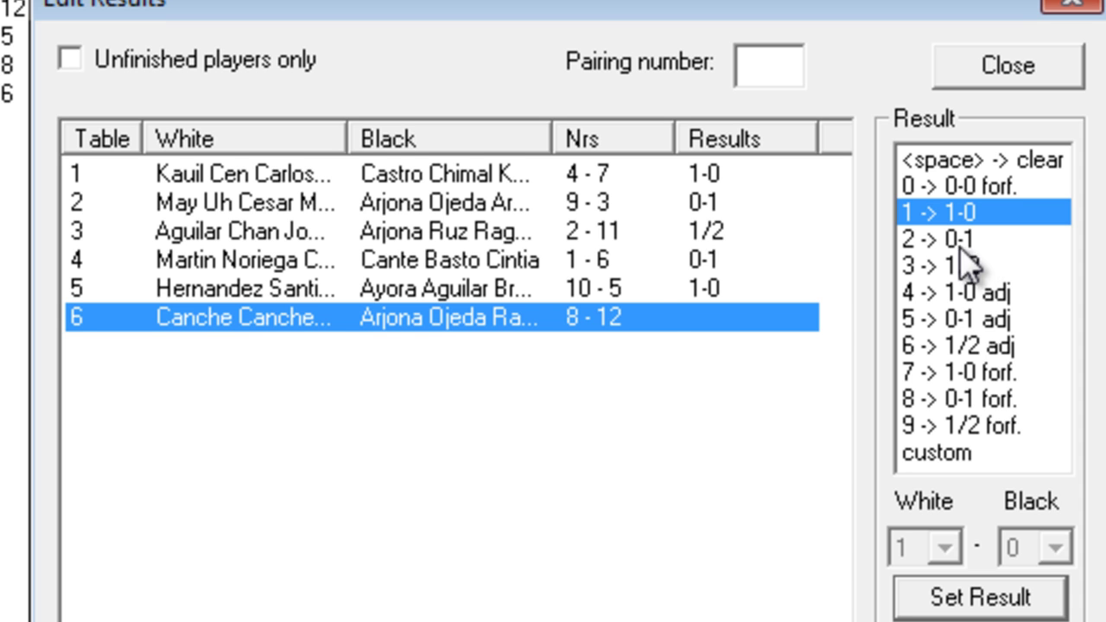
pyautogui.click(610, 264)
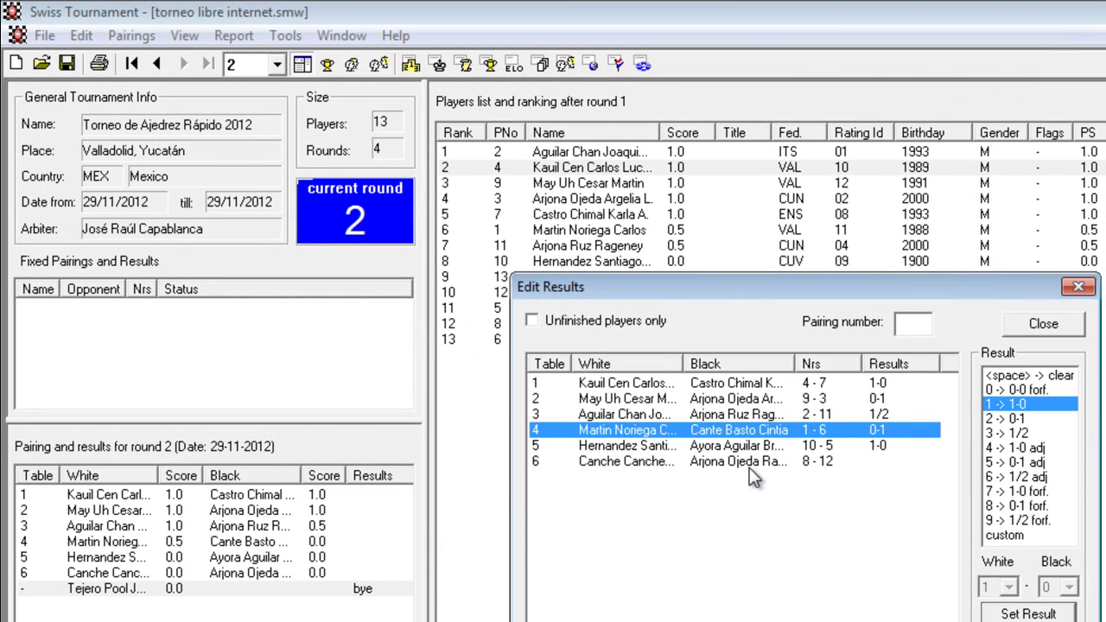
pyautogui.click(748, 465)
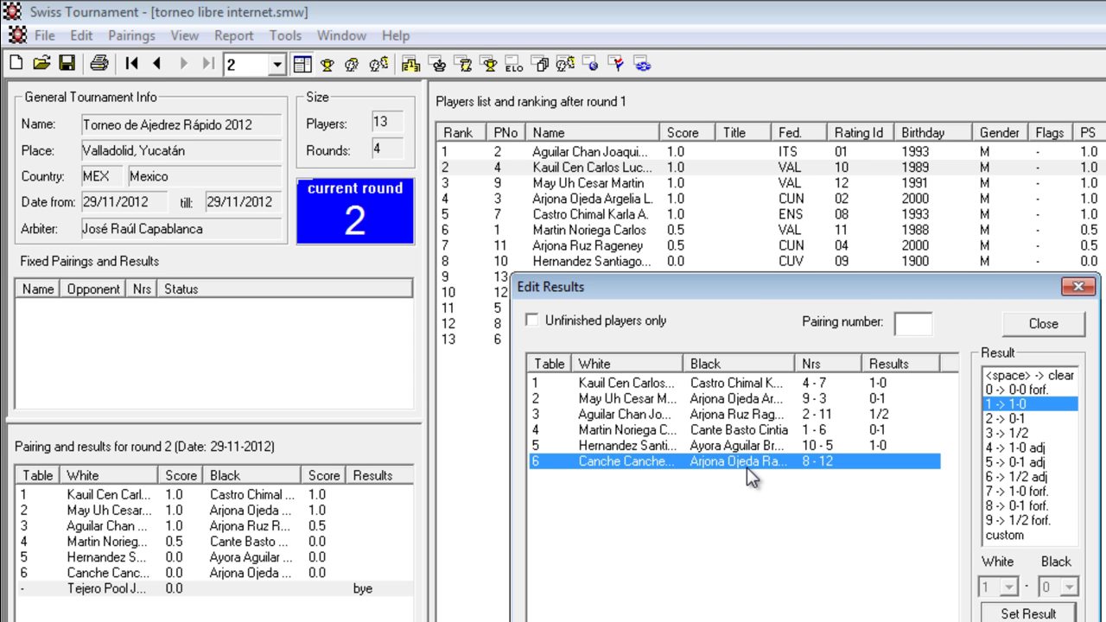
pyautogui.click(1037, 325)
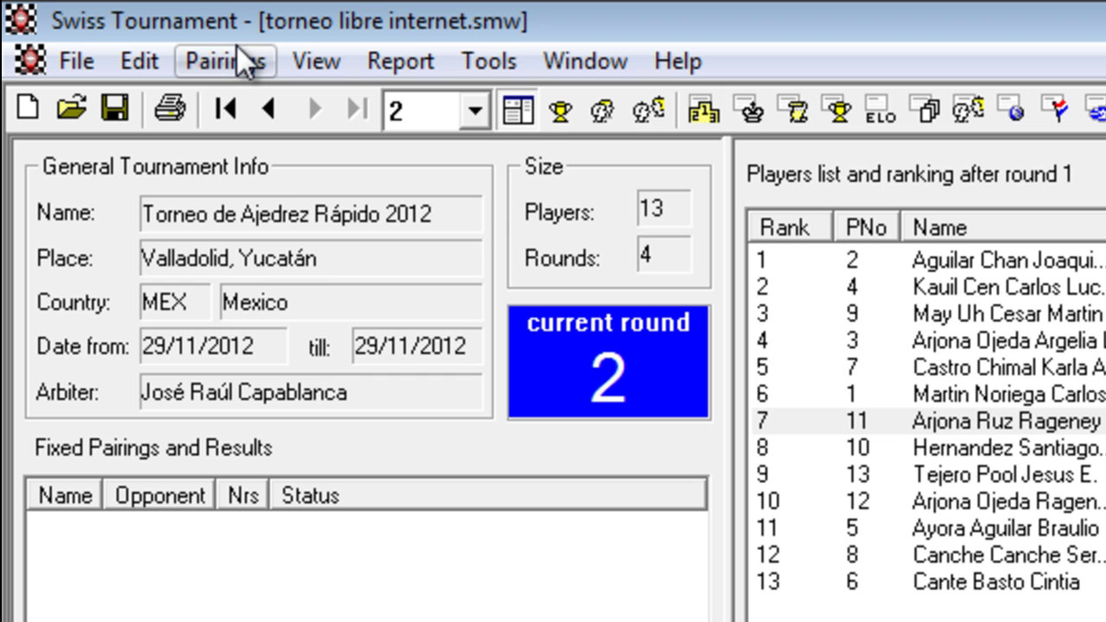
# Clear the current round 2 pairing and confirm its removal
pyautogui.click(225, 65)
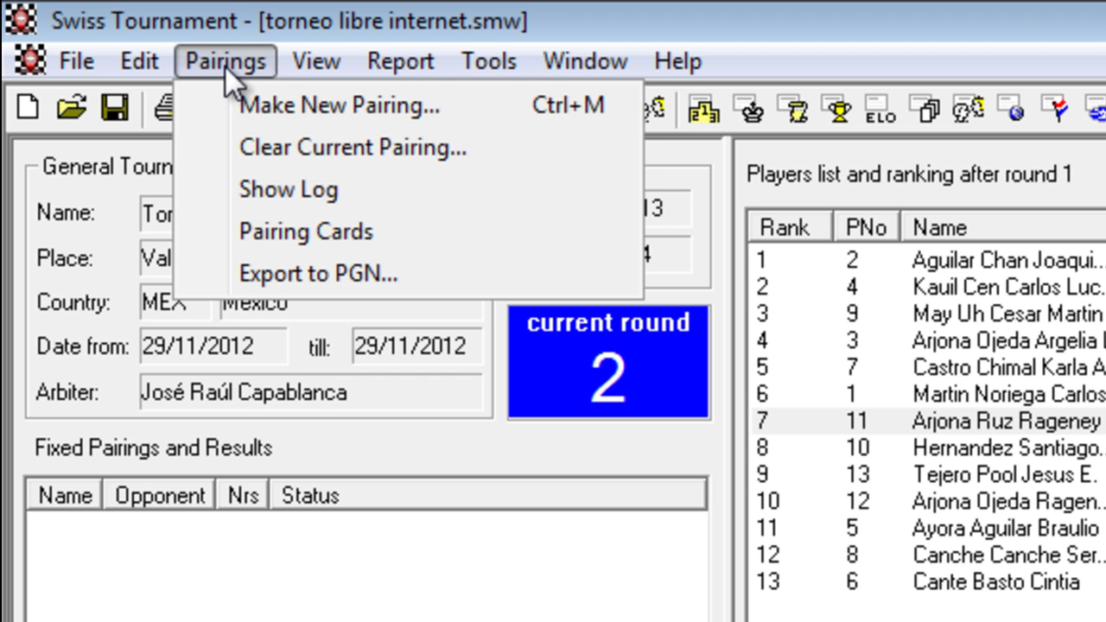
pyautogui.click(346, 147)
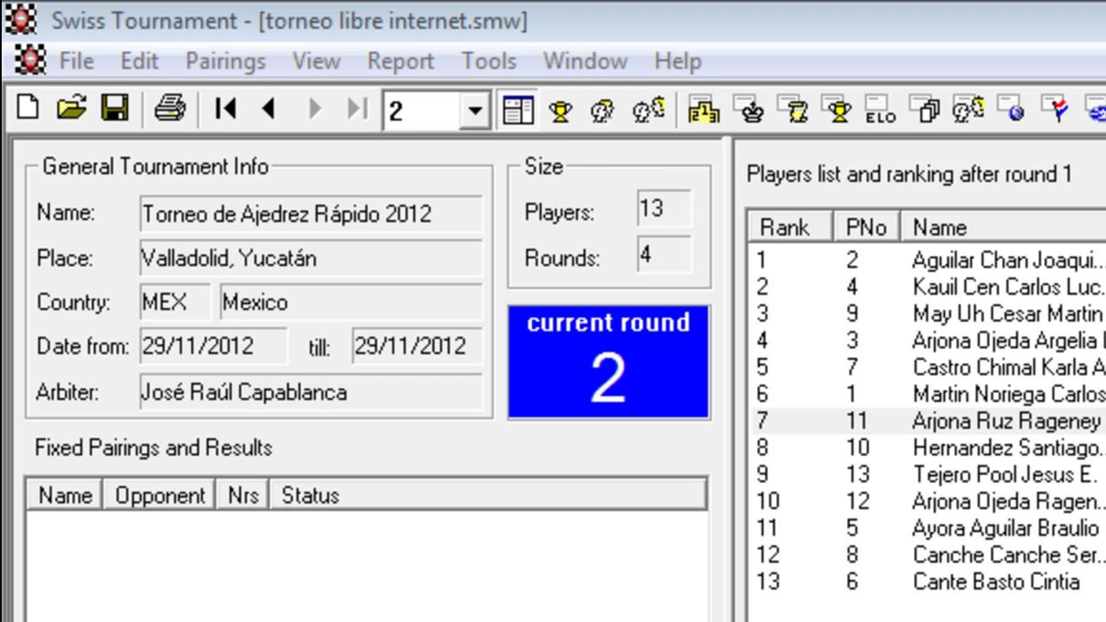
pyautogui.press('Return')
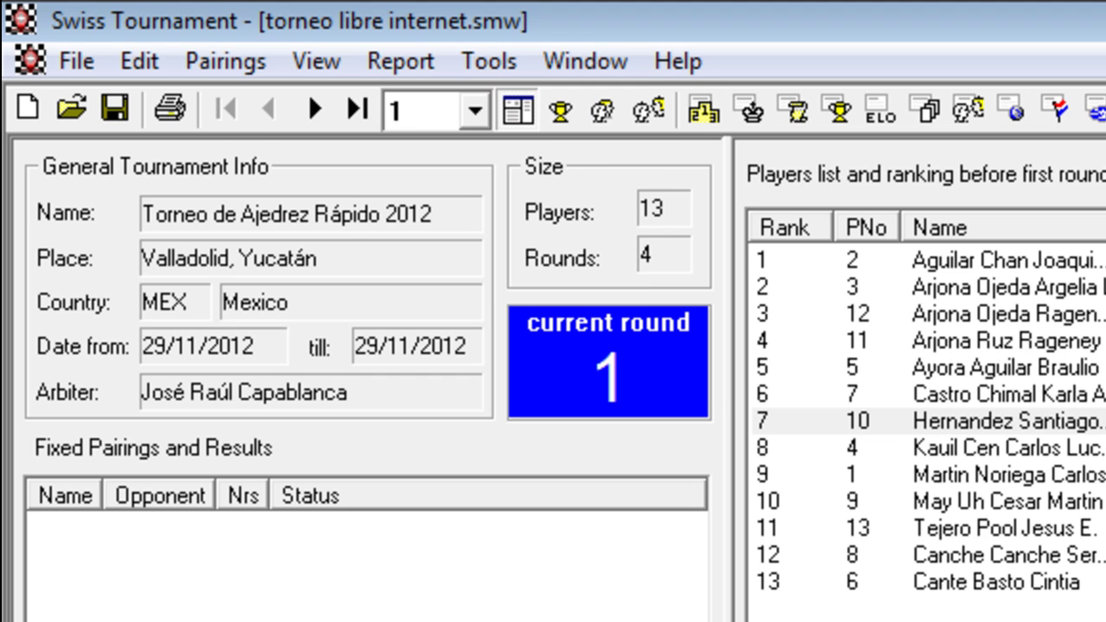
# Start a new round 2 pairing and register players number 8 and 6 as absent for all rounds
pyautogui.click(224, 63)
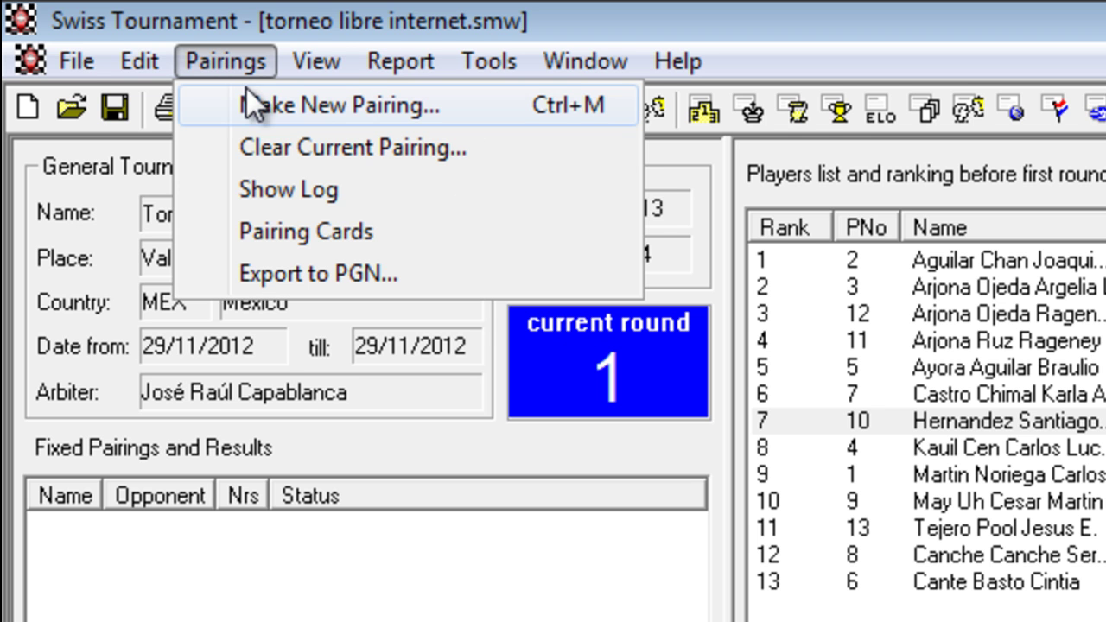
pyautogui.click(340, 104)
pyautogui.scroll(-1, 411, 159)
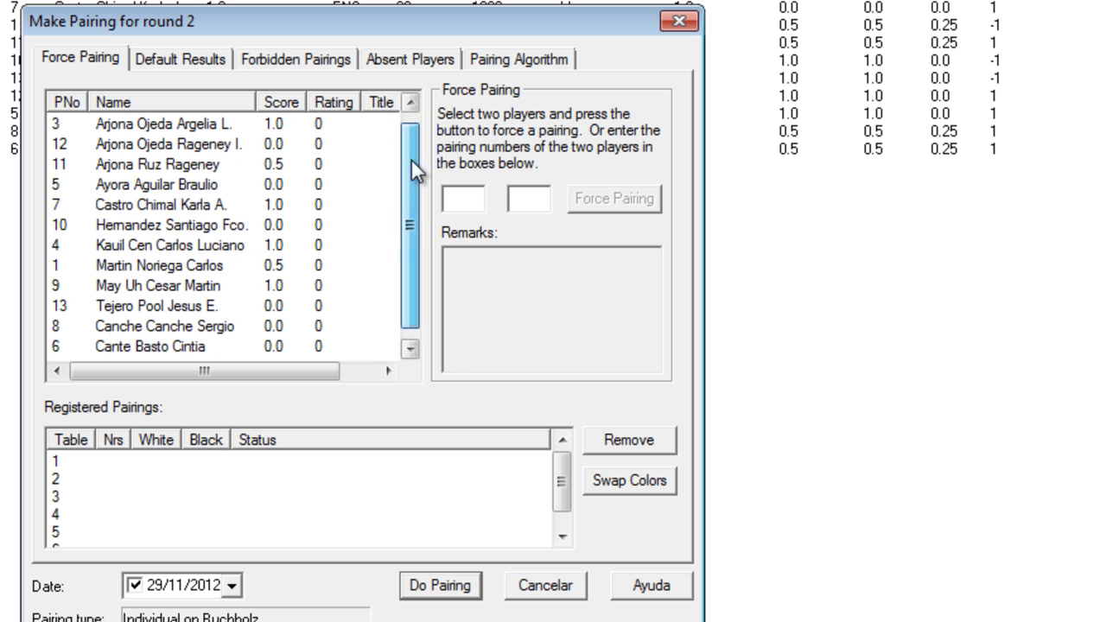
pyautogui.scroll(1, 416, 183)
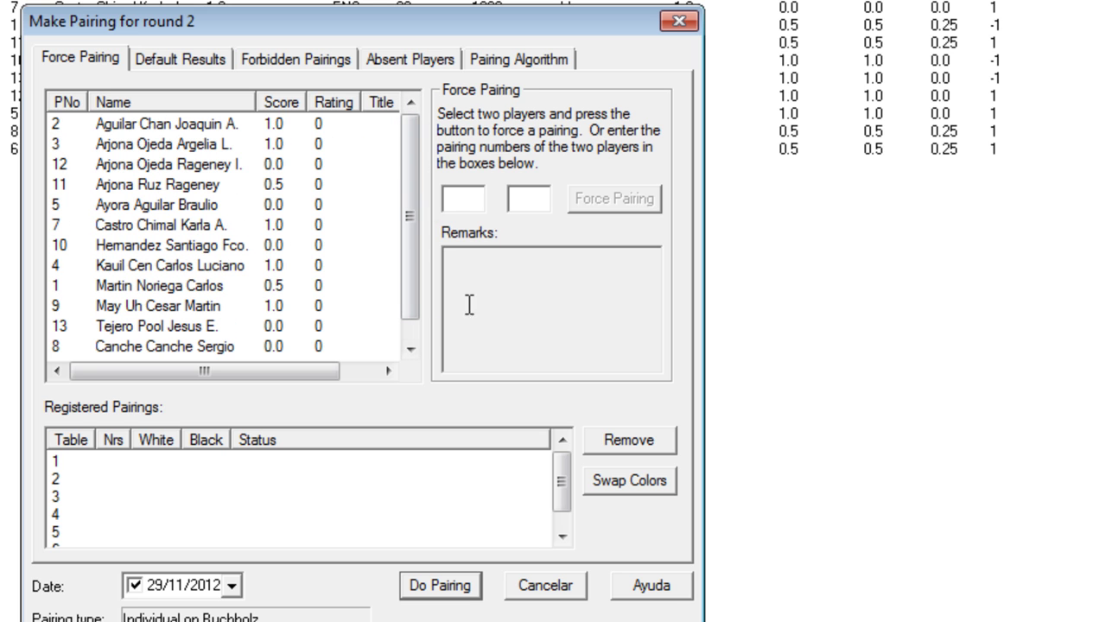
pyautogui.click(428, 59)
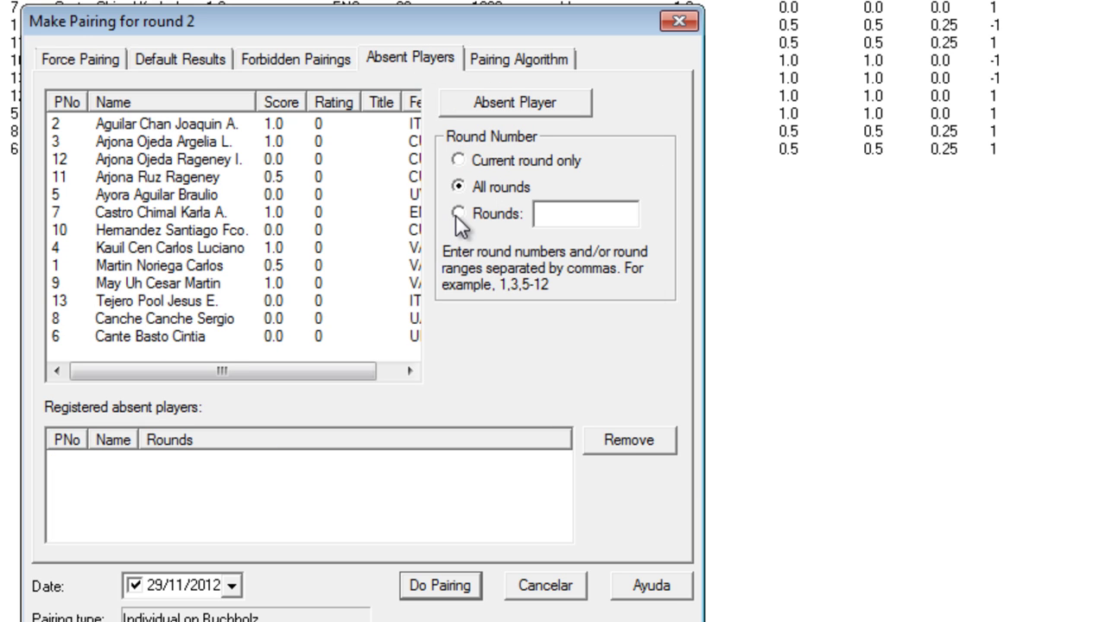
pyautogui.click(214, 316)
pyautogui.click(539, 105)
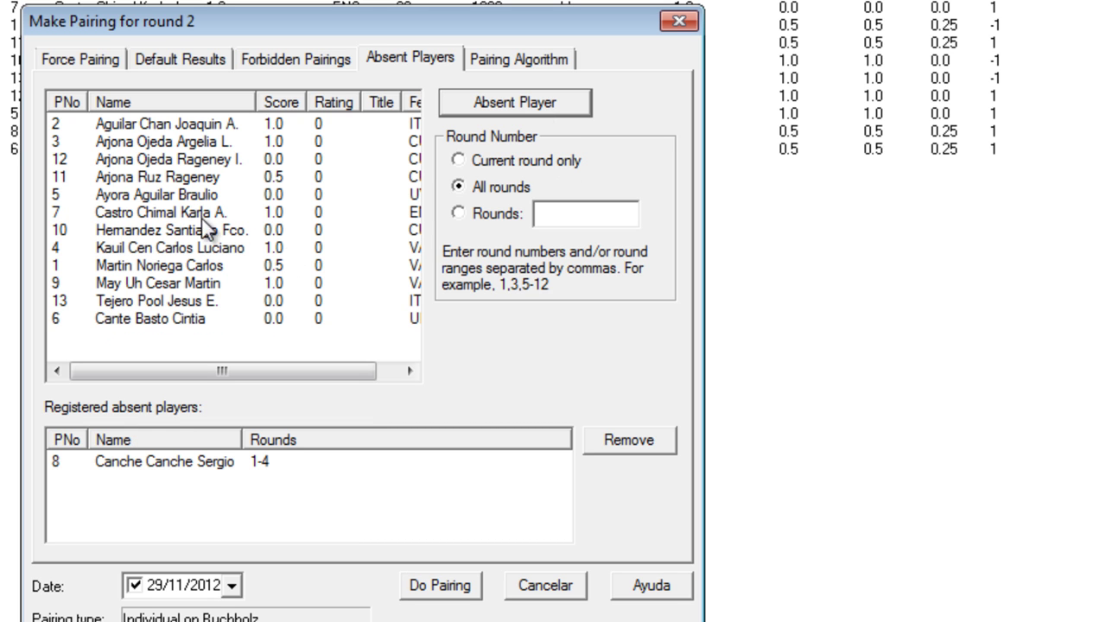
pyautogui.click(162, 321)
pyautogui.click(507, 109)
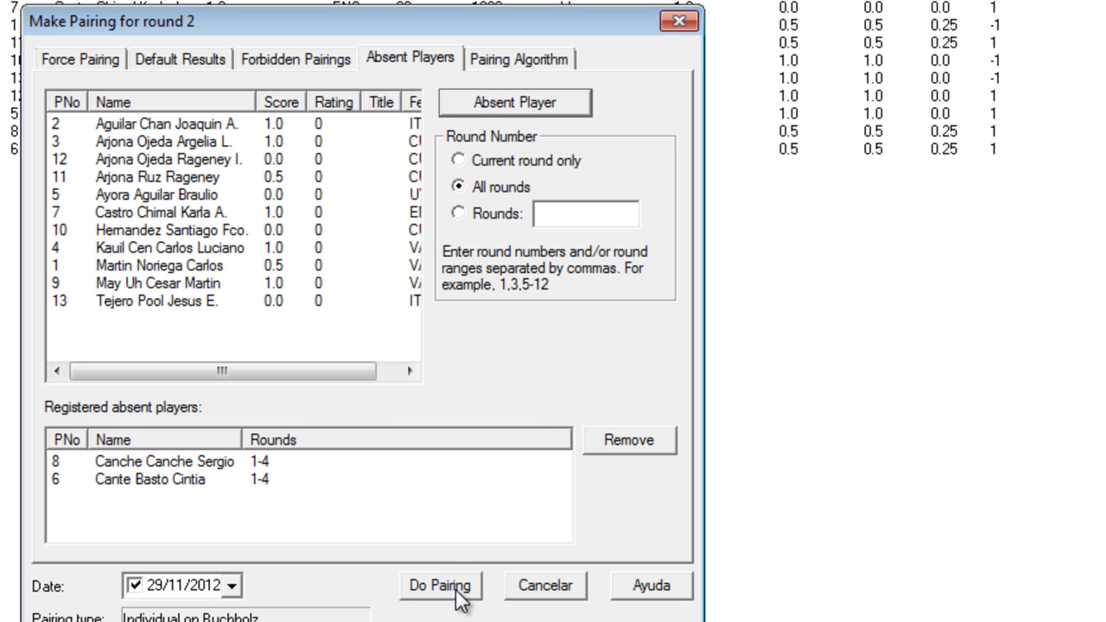
# Assign player number 13 a default win and generate the new round 2 pairing without the absent players
pyautogui.click(188, 66)
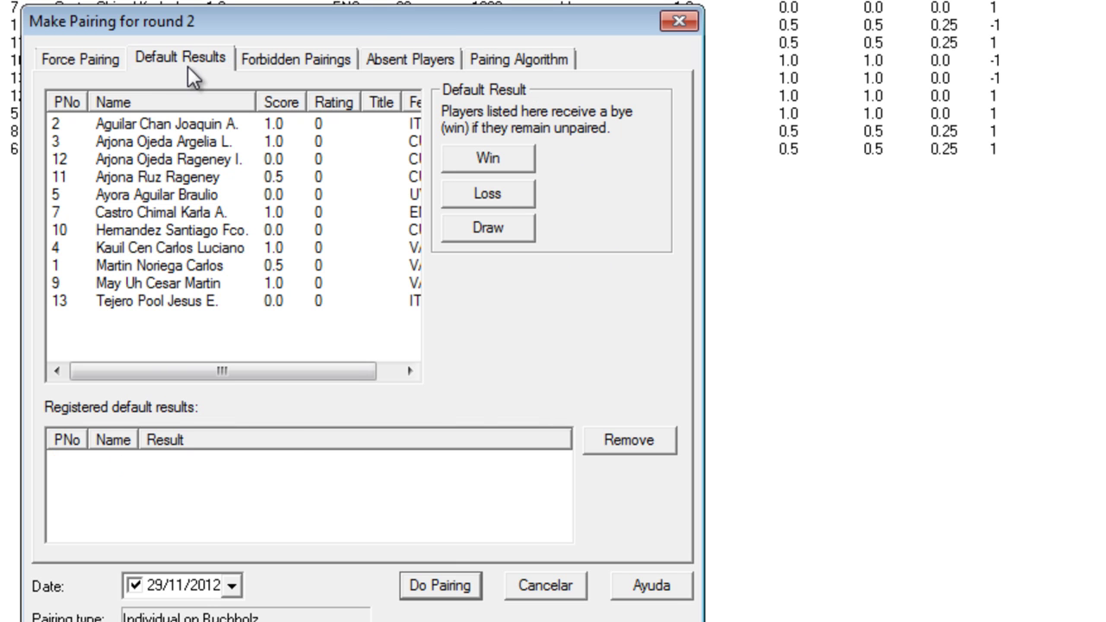
pyautogui.click(191, 304)
pyautogui.click(471, 158)
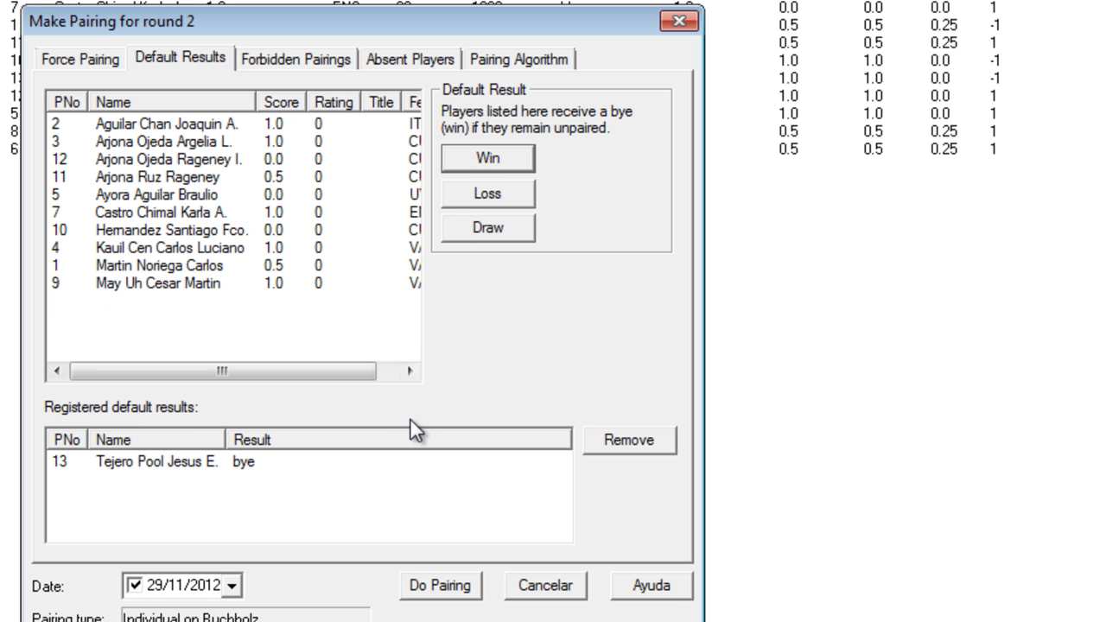
pyautogui.click(441, 586)
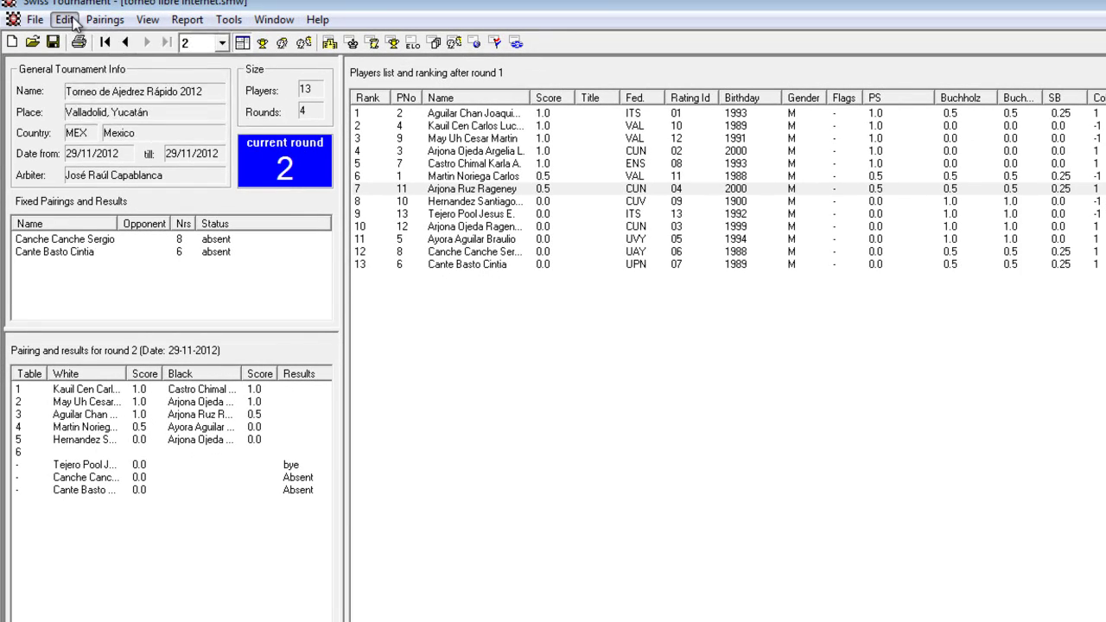
# Enter the round 2 results for tables 1 to 5 as 1-0, 0-1, 1-0, 1-0 and 1/2, and finish editing results
pyautogui.click(64, 19)
pyautogui.click(99, 77)
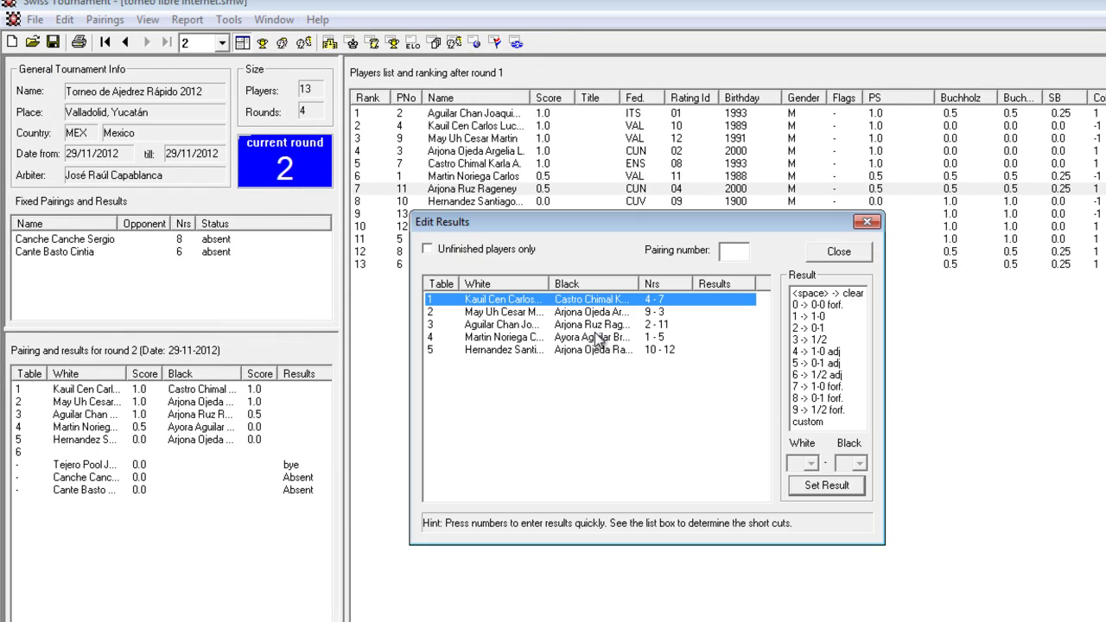
pyautogui.click(827, 317)
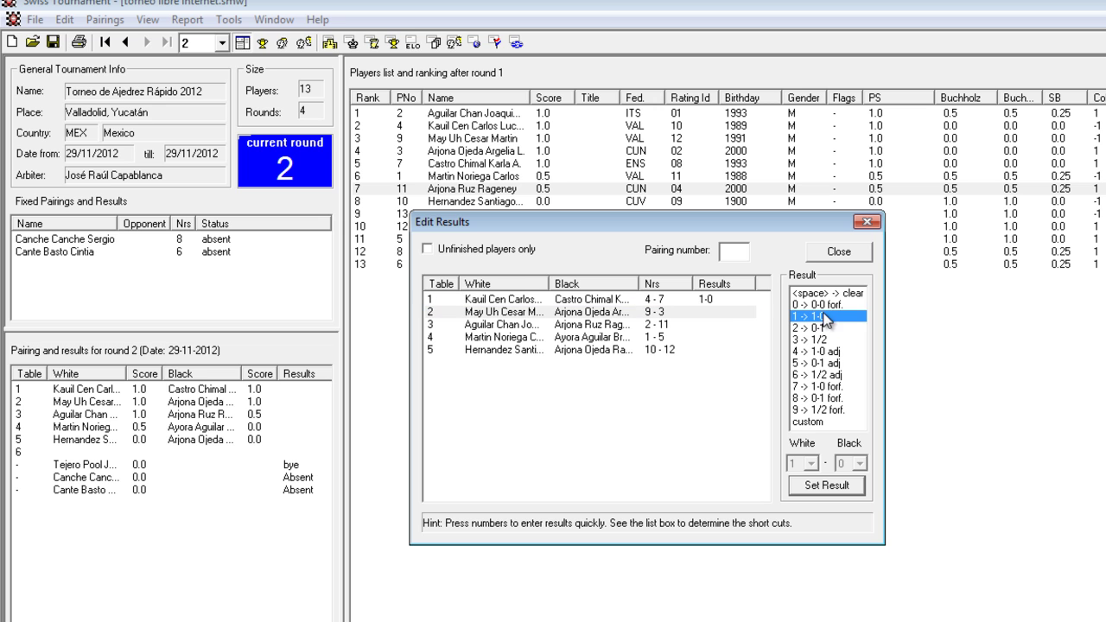
pyautogui.click(819, 328)
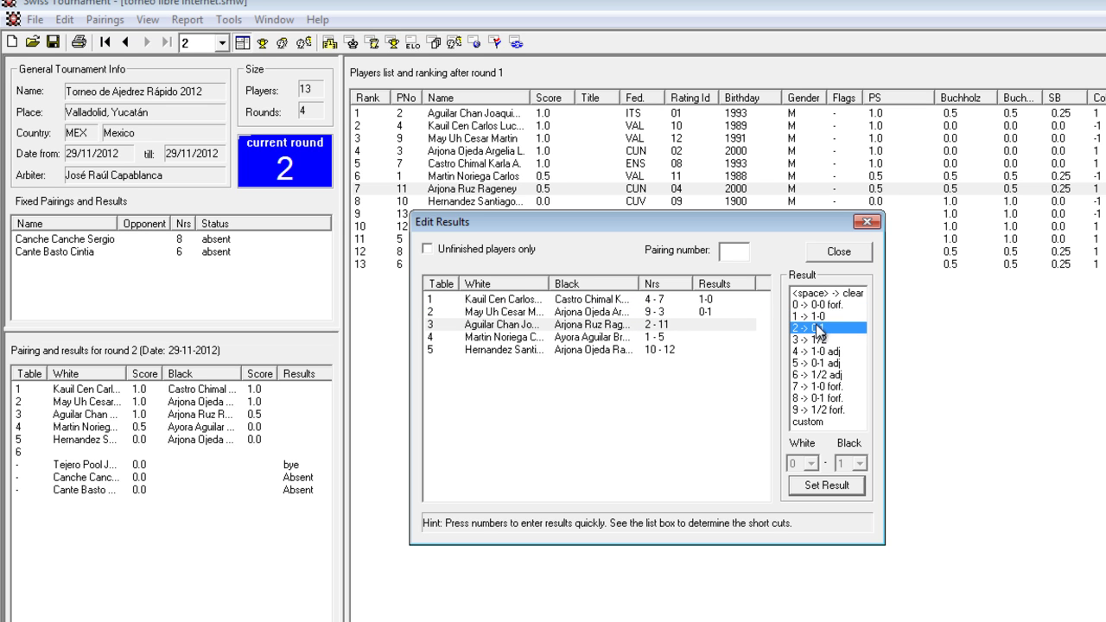
pyautogui.press('1')
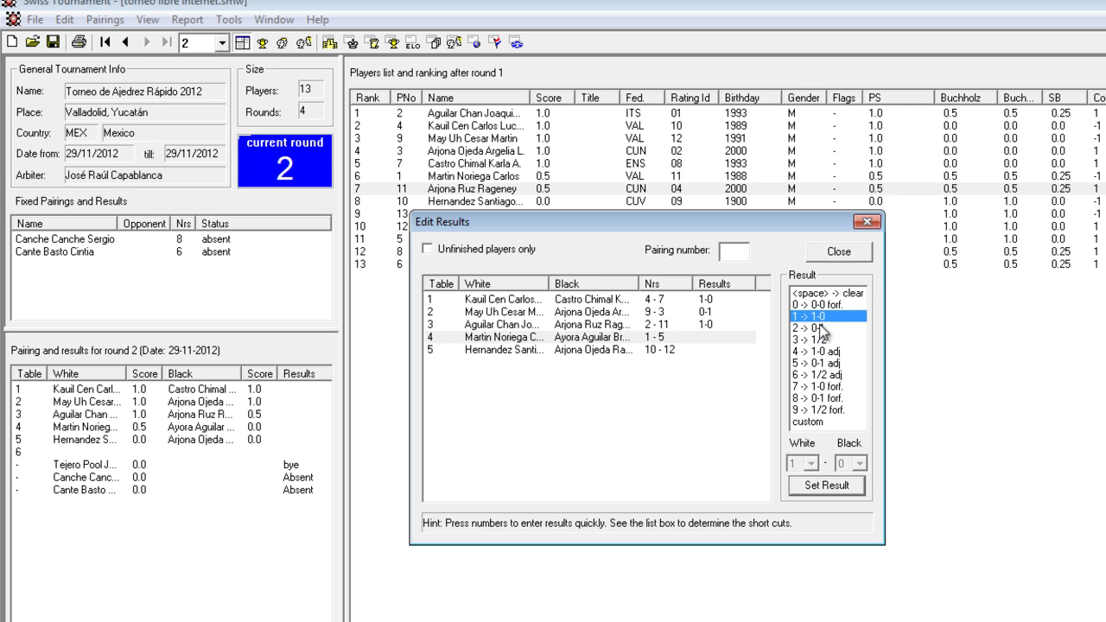
pyautogui.click(821, 320)
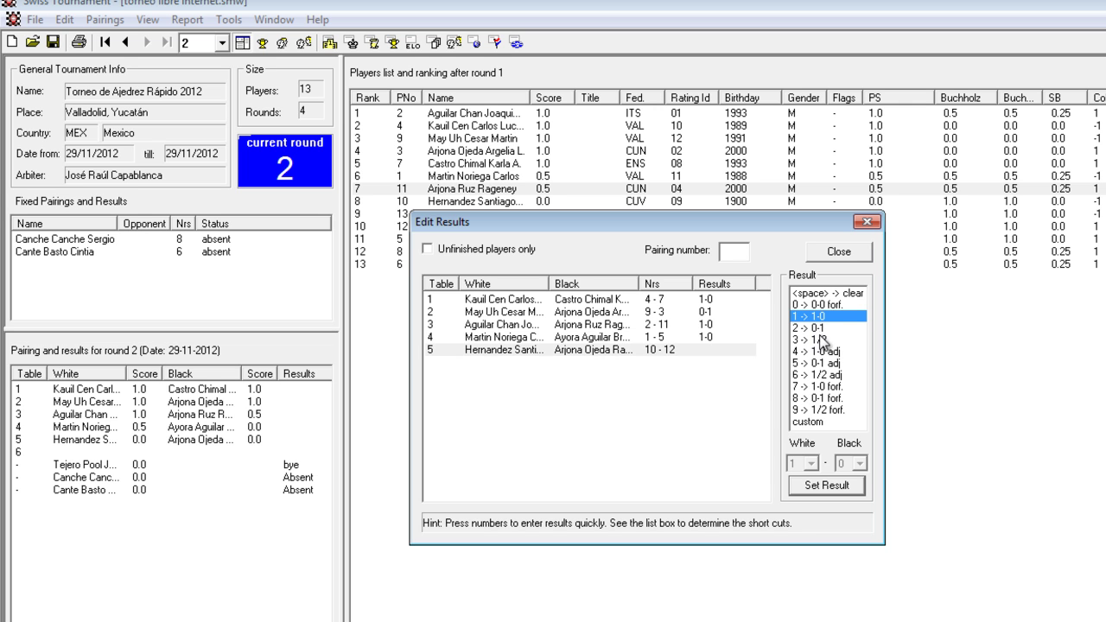
pyautogui.click(821, 341)
pyautogui.click(821, 252)
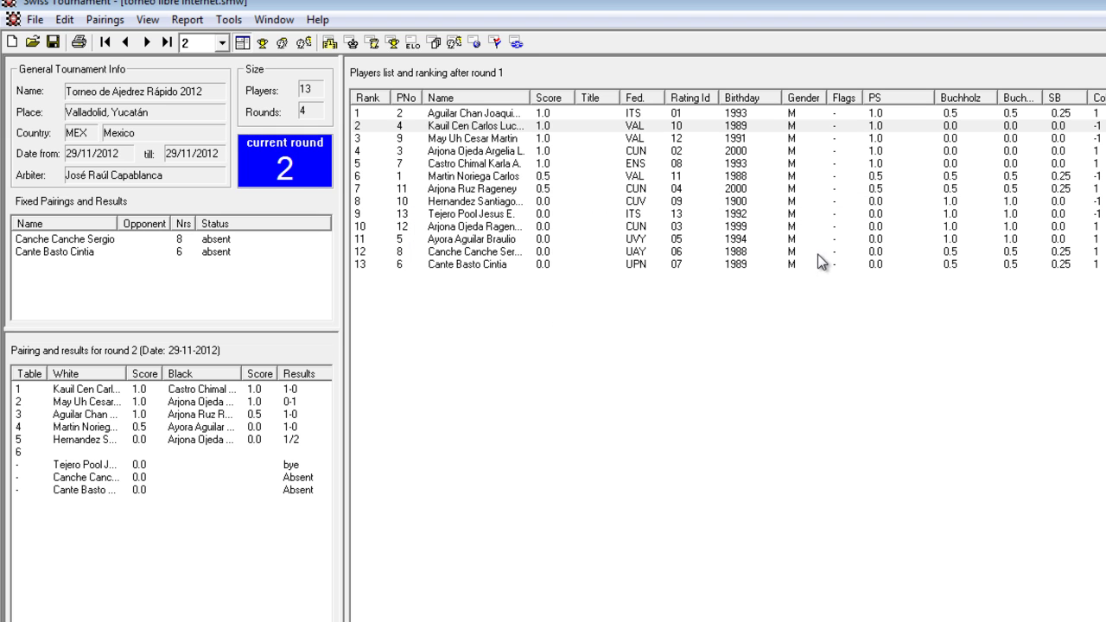
# Switch to round 3, start its new pairing, and register player number 10 as absent for all rounds
pyautogui.click(221, 44)
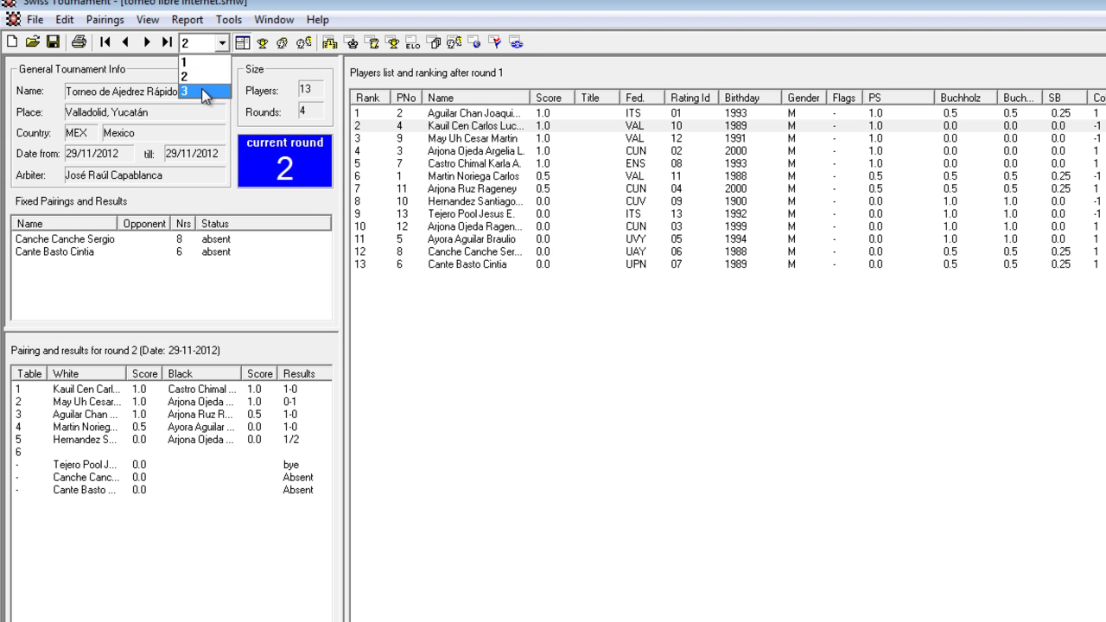
pyautogui.click(204, 88)
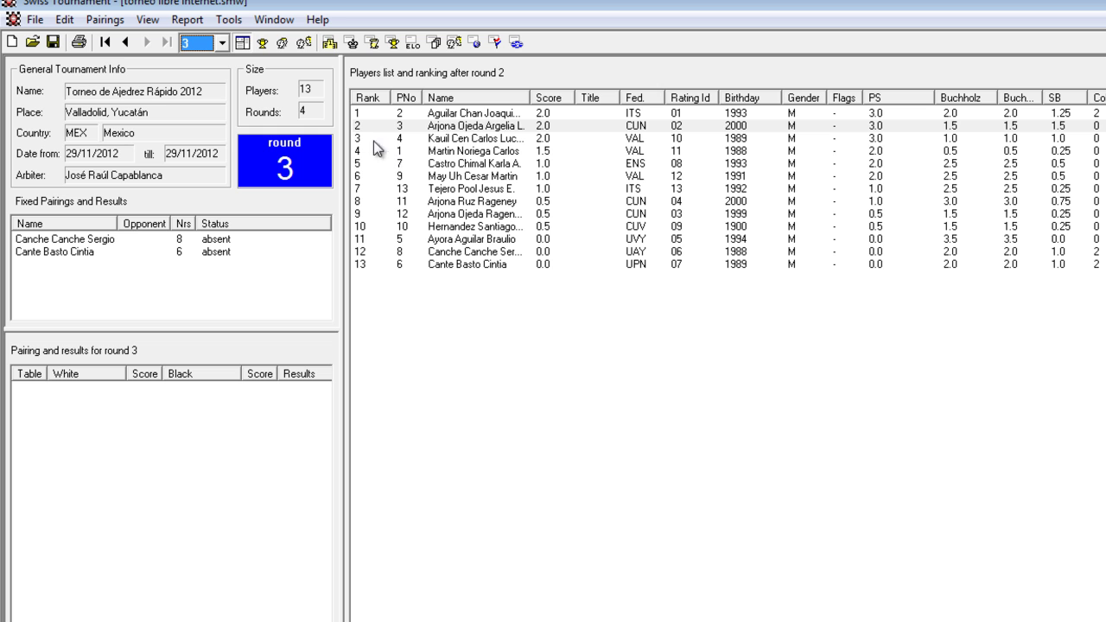
pyautogui.click(105, 20)
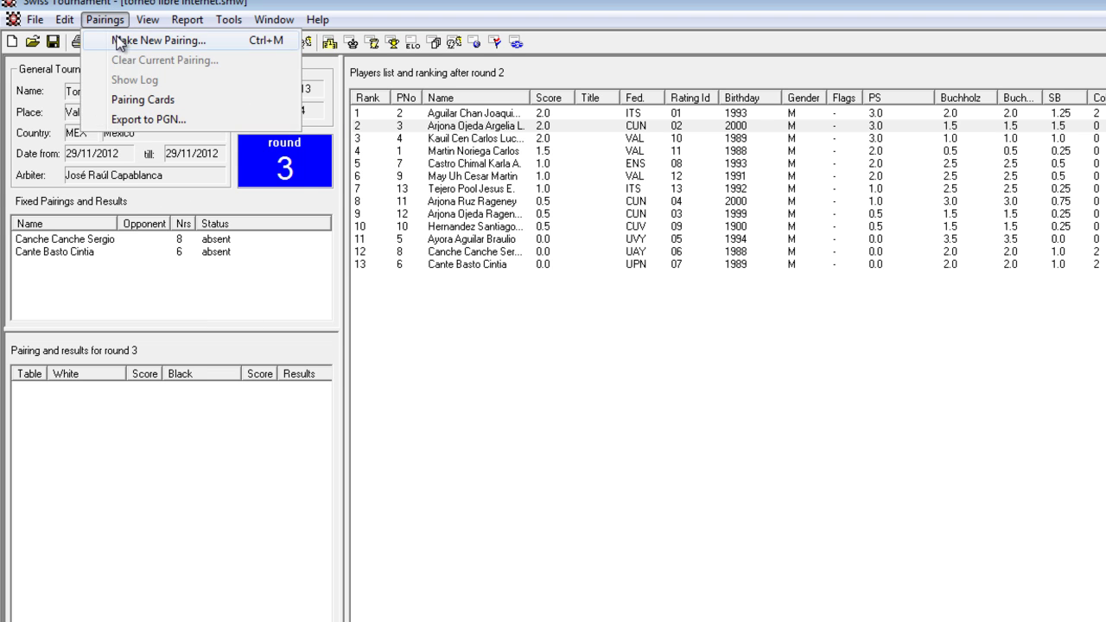
pyautogui.click(123, 39)
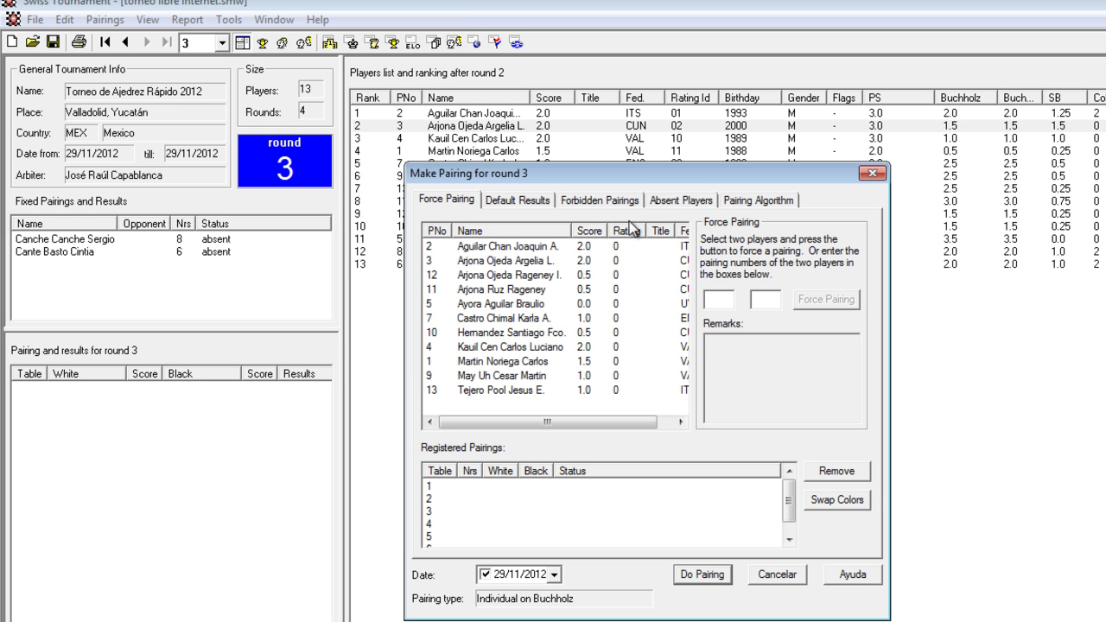
pyautogui.moveTo(541, 175); pyautogui.dragTo(597, 224)
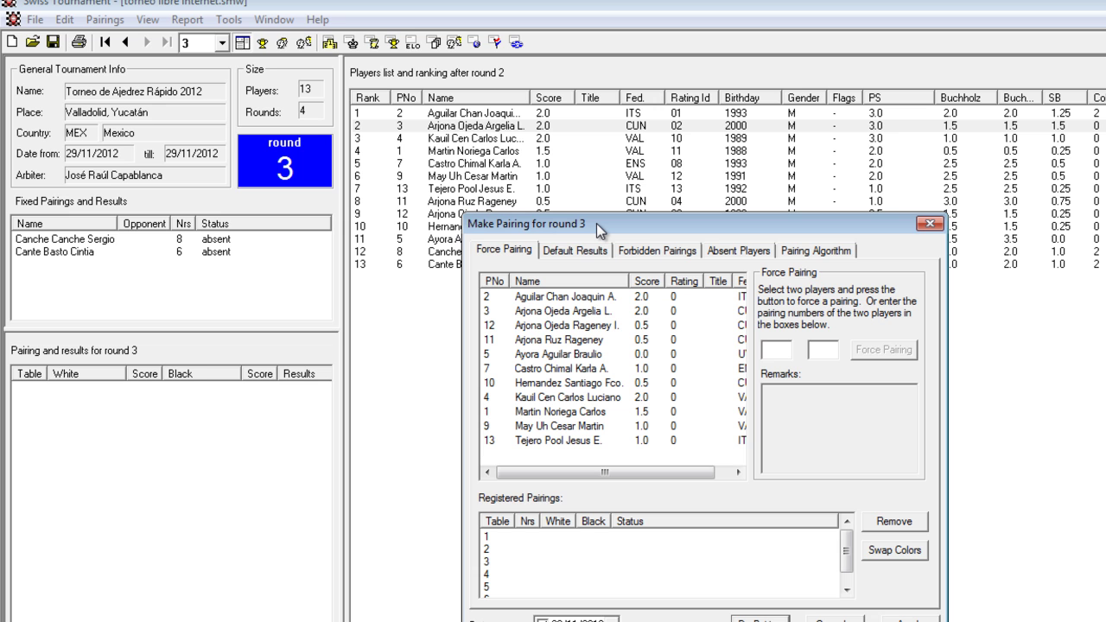
pyautogui.click(740, 256)
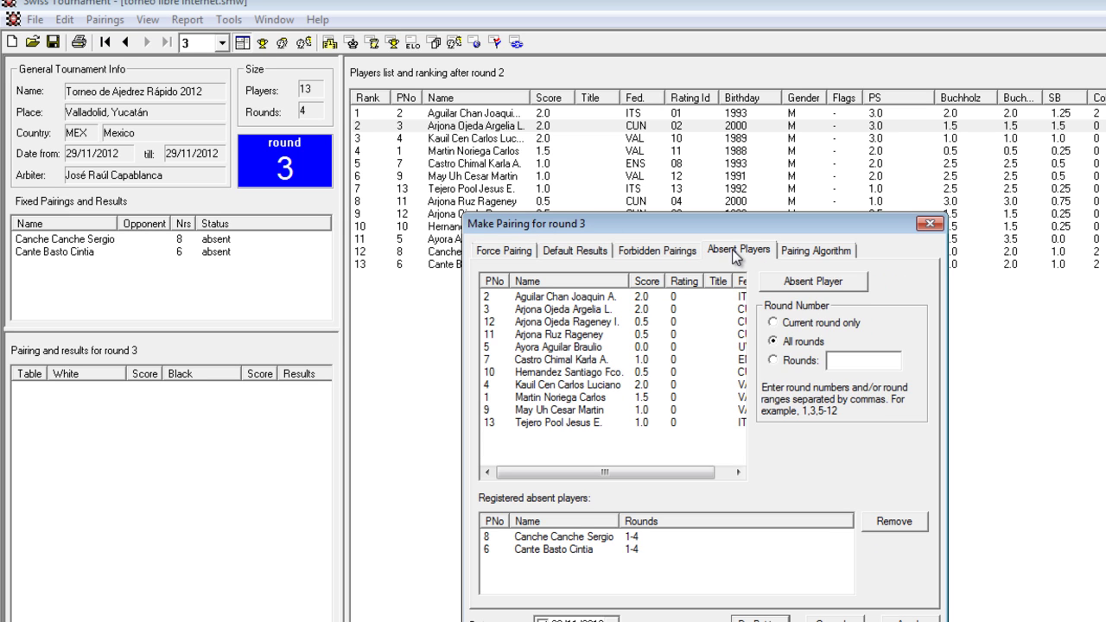
pyautogui.click(601, 373)
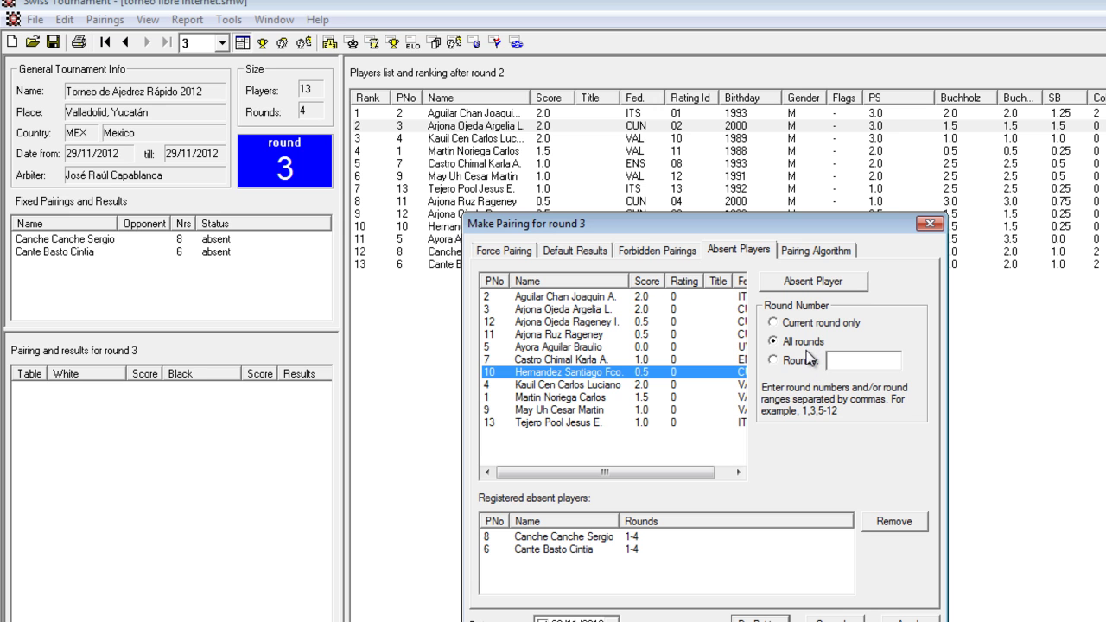
pyautogui.click(810, 284)
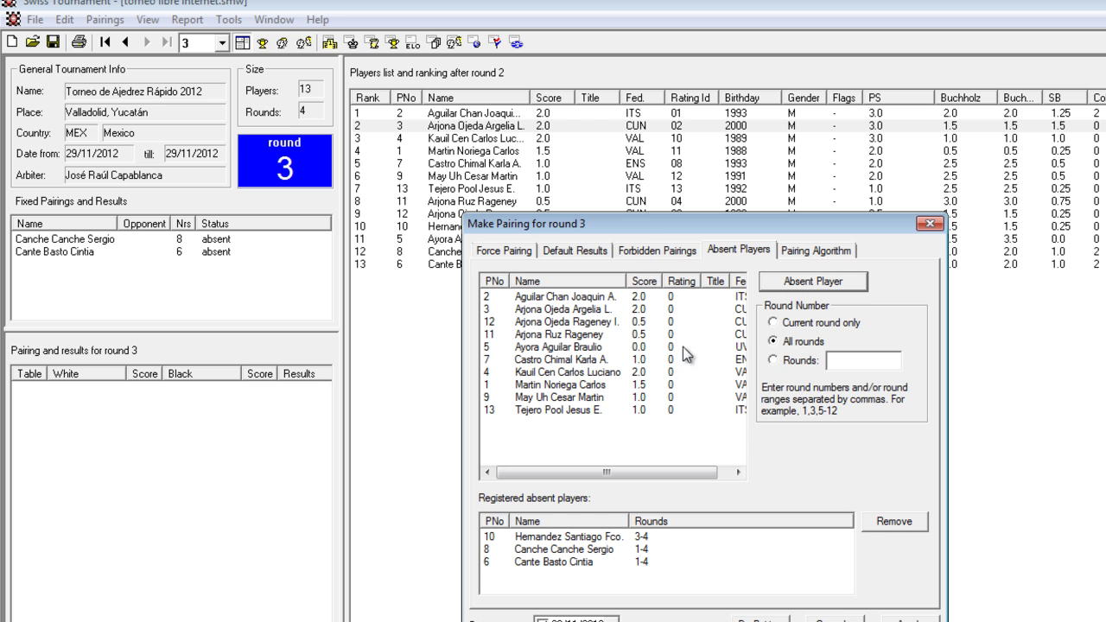
# Register player number 12 as absent for all rounds and generate the round 3 pairing
pyautogui.moveTo(636, 227)
pyautogui.mouseDown()
pyautogui.moveTo(631, 252)
pyautogui.moveTo(636, 234)
pyautogui.mouseUp()
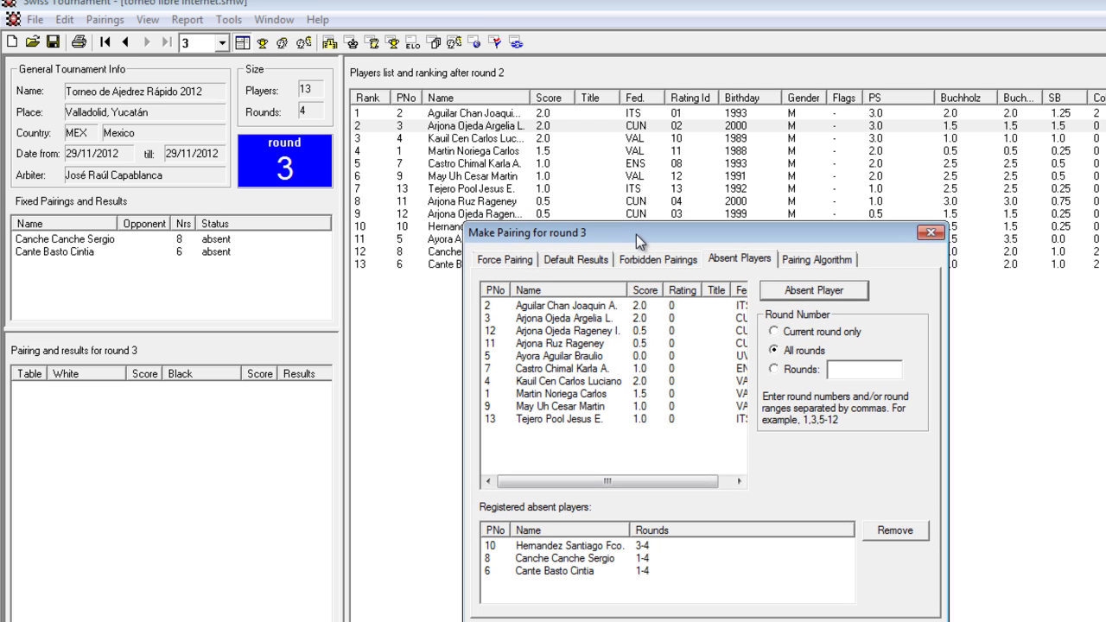
pyautogui.click(650, 332)
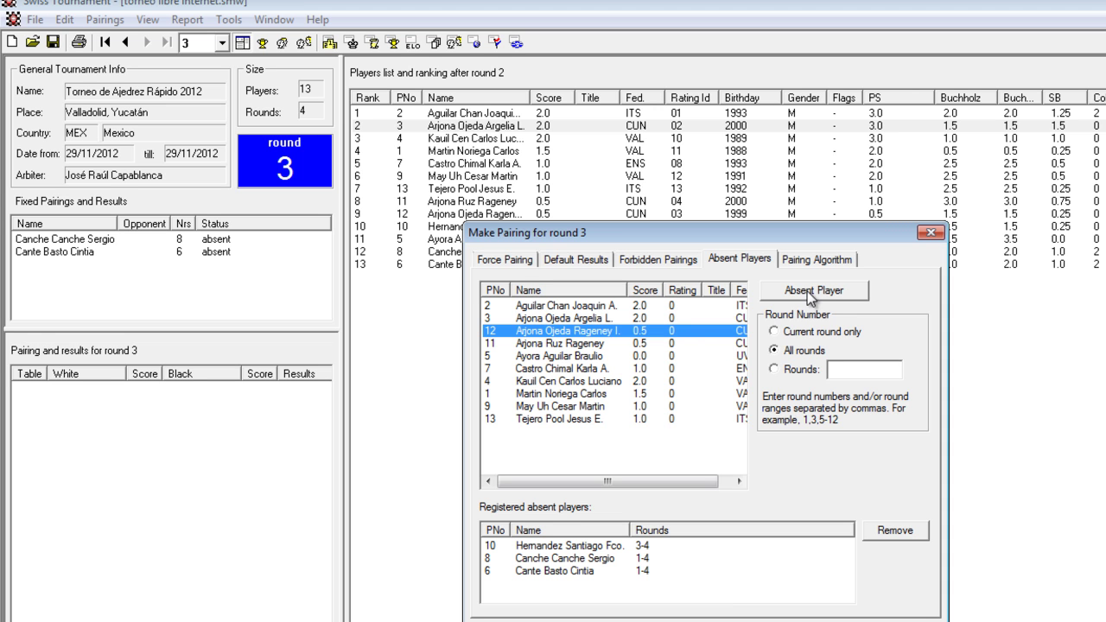
pyautogui.click(794, 357)
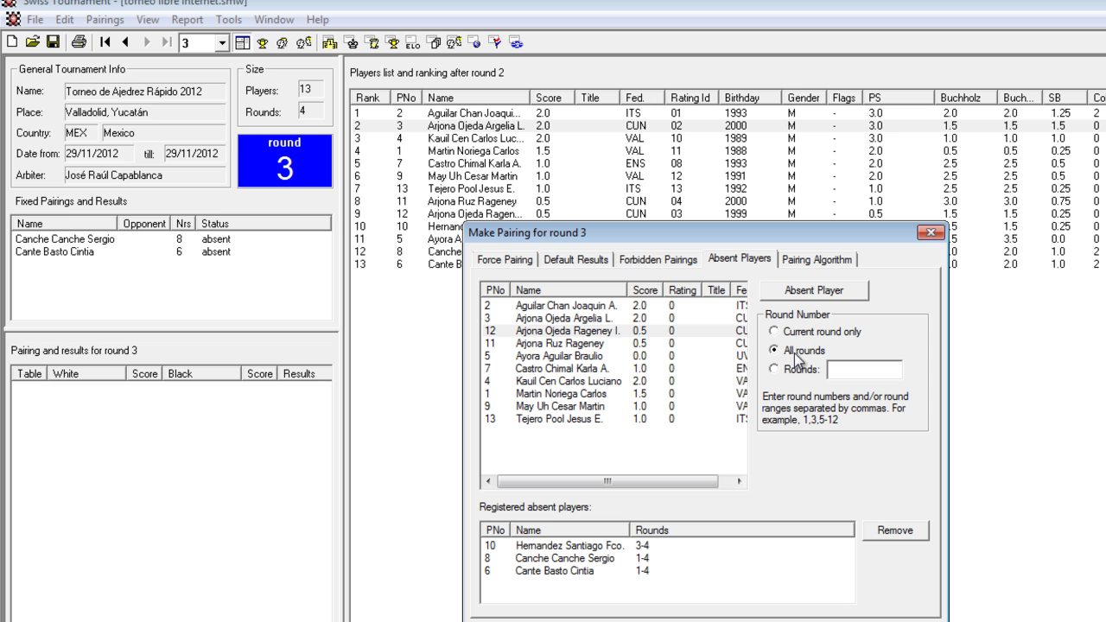
pyautogui.click(821, 292)
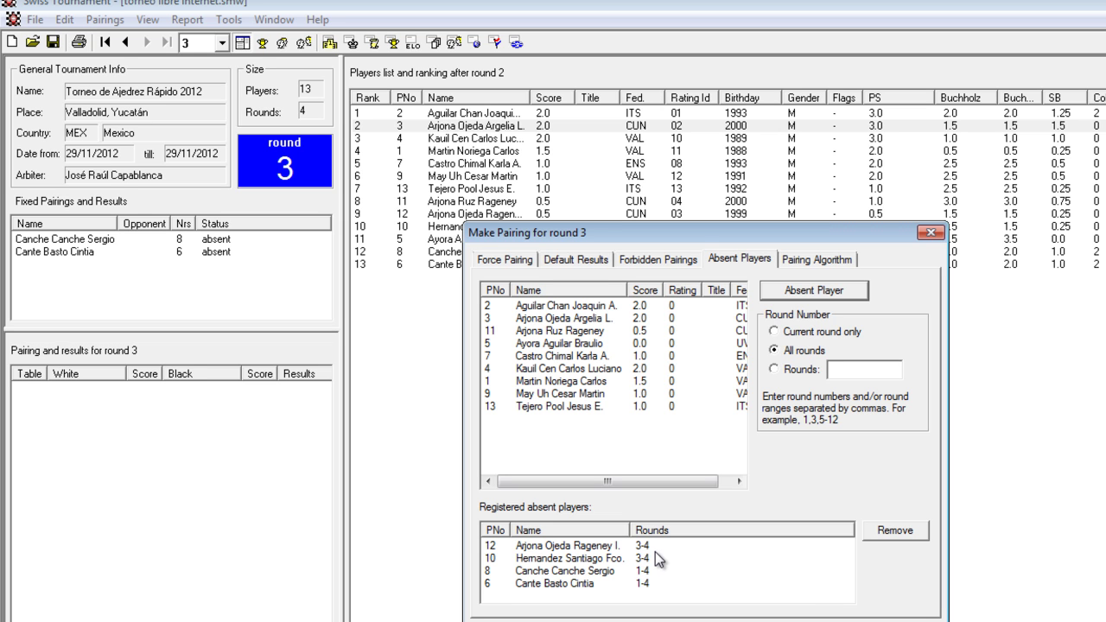
pyautogui.click(605, 263)
pyautogui.click(534, 261)
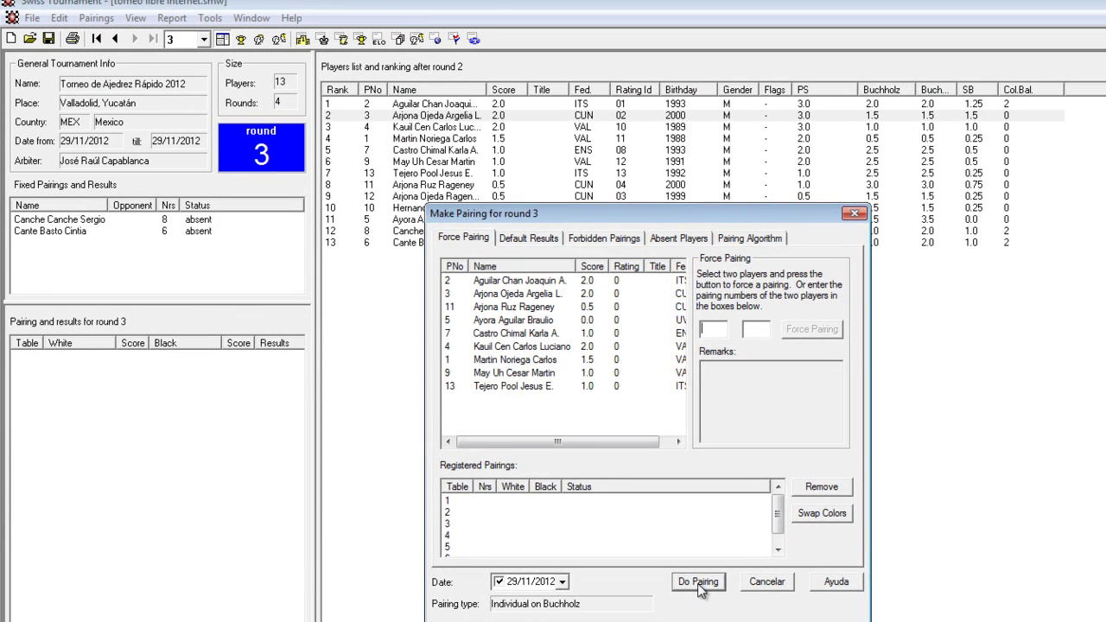
pyautogui.click(698, 581)
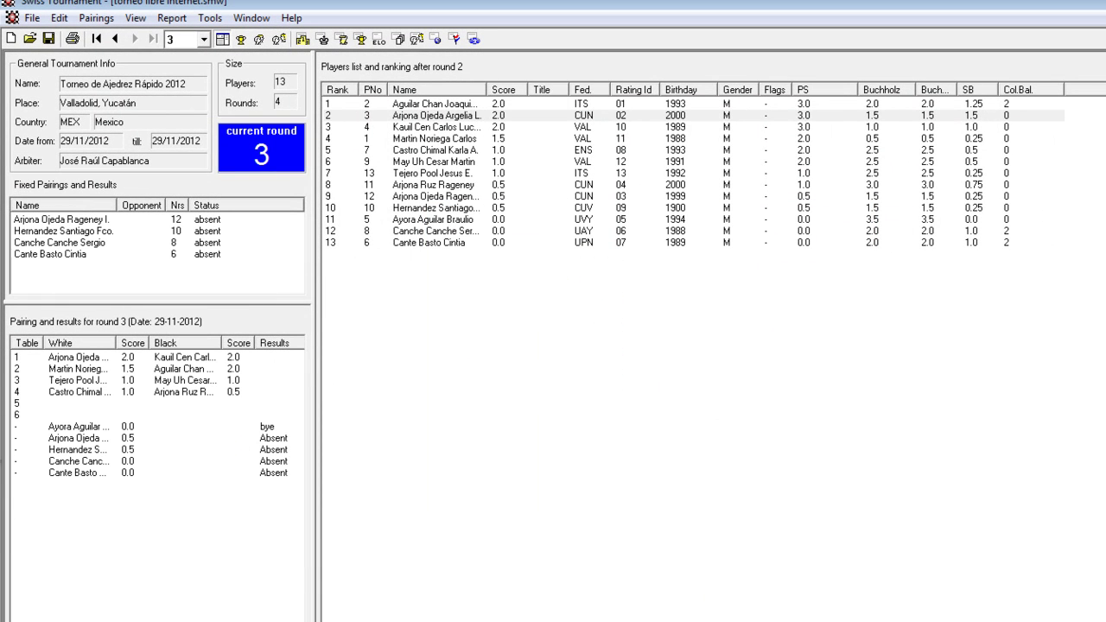
pyautogui.click(86, 428)
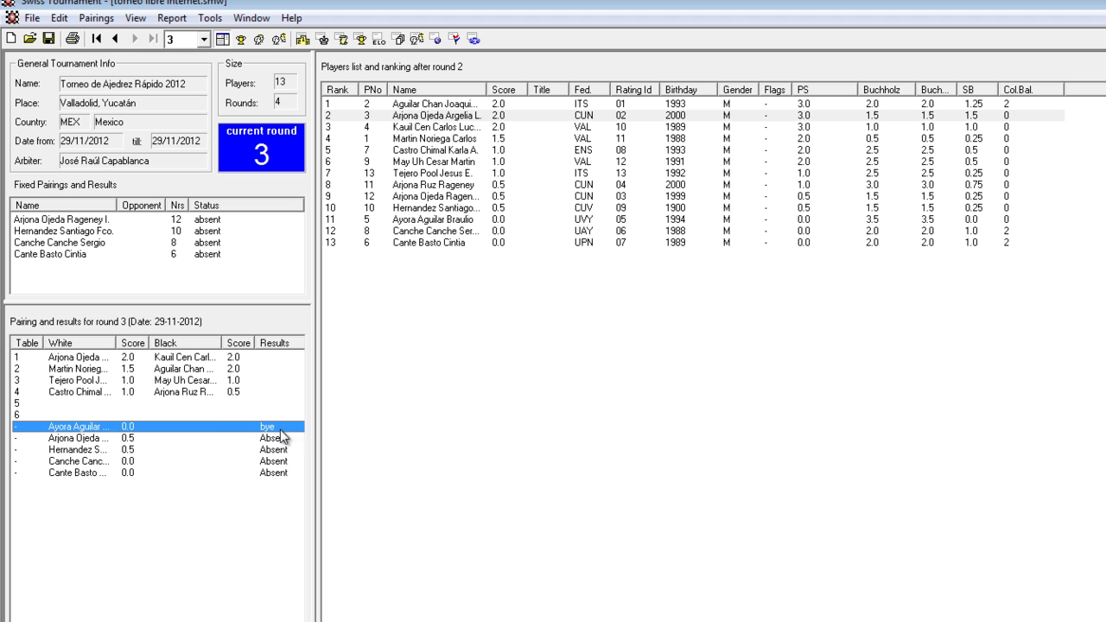
# Enter the round 3 results for tables 1 to 4 as 1-0, 0-1, 1/2 and 1-0, and finish editing results
pyautogui.click(59, 18)
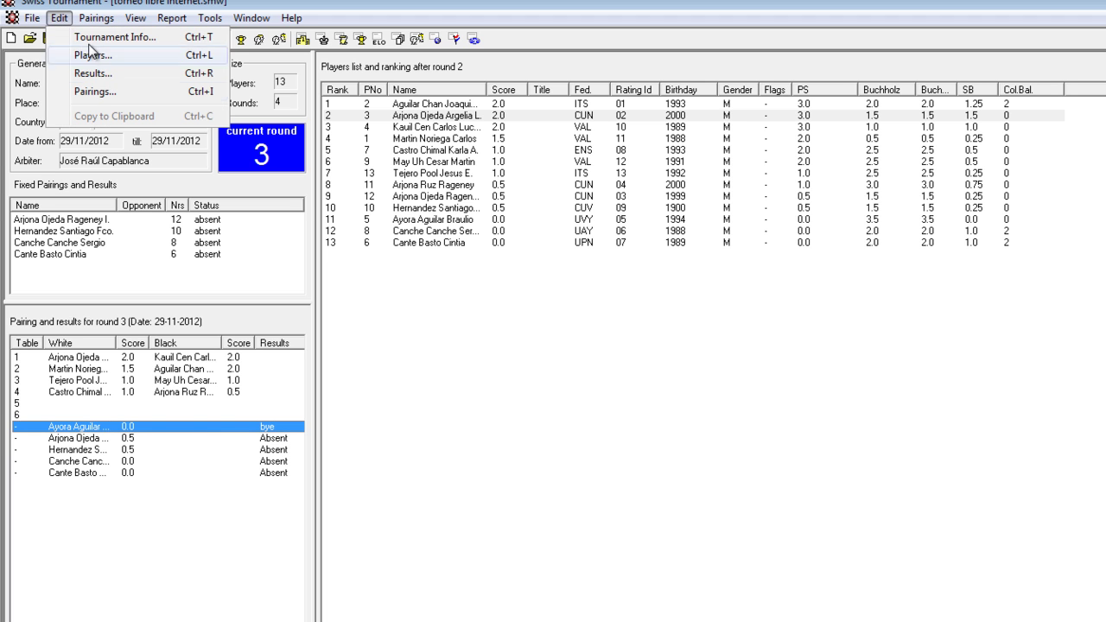
pyautogui.click(104, 74)
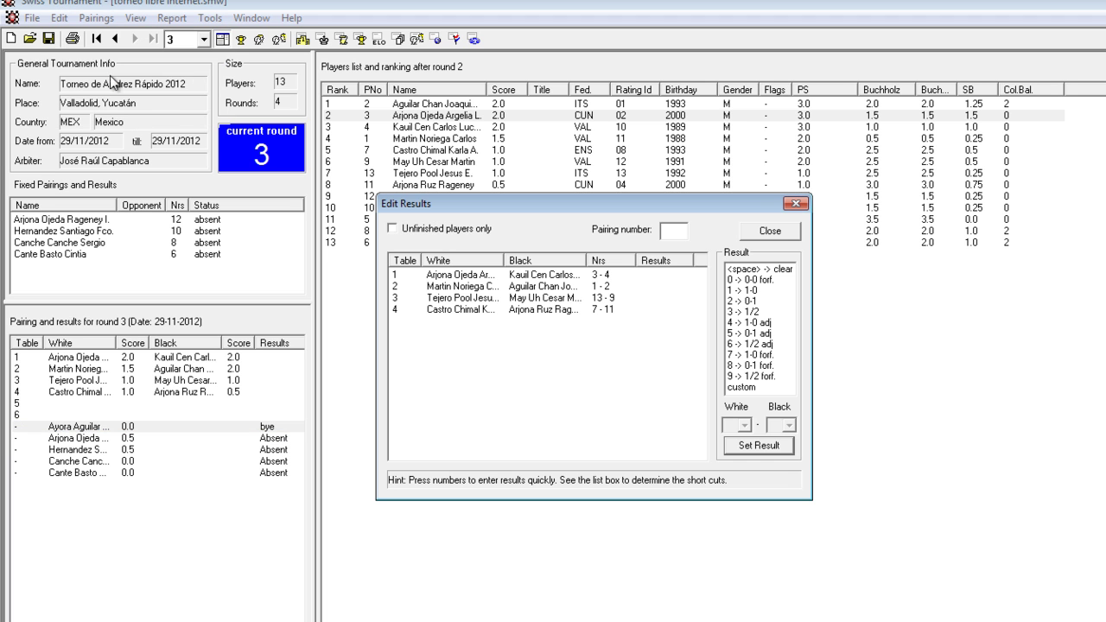
pyautogui.click(630, 275)
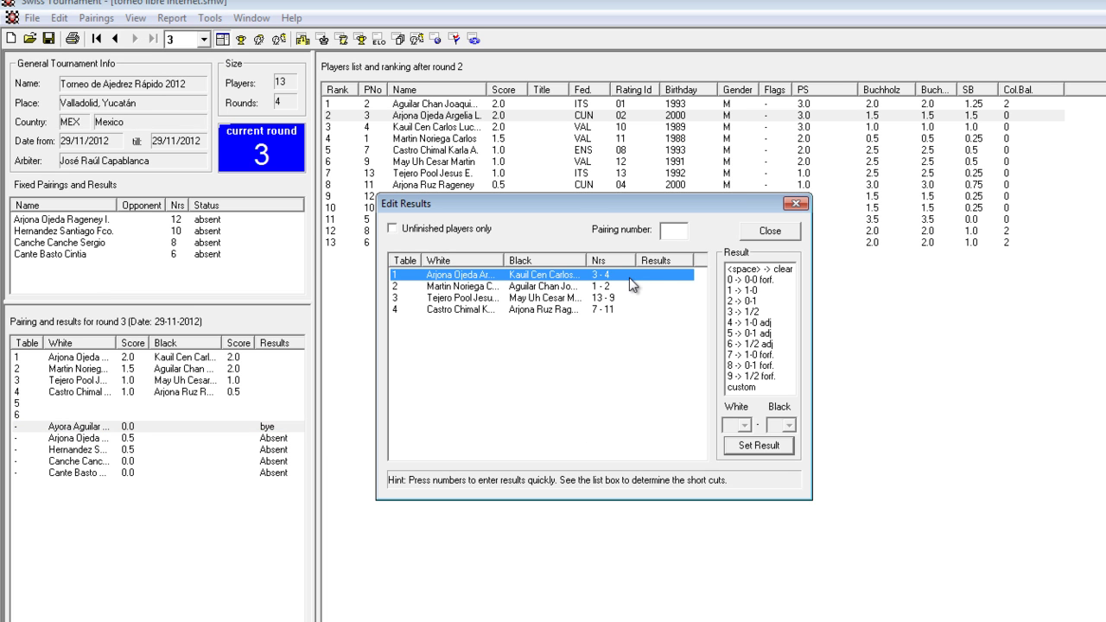
pyautogui.click(755, 292)
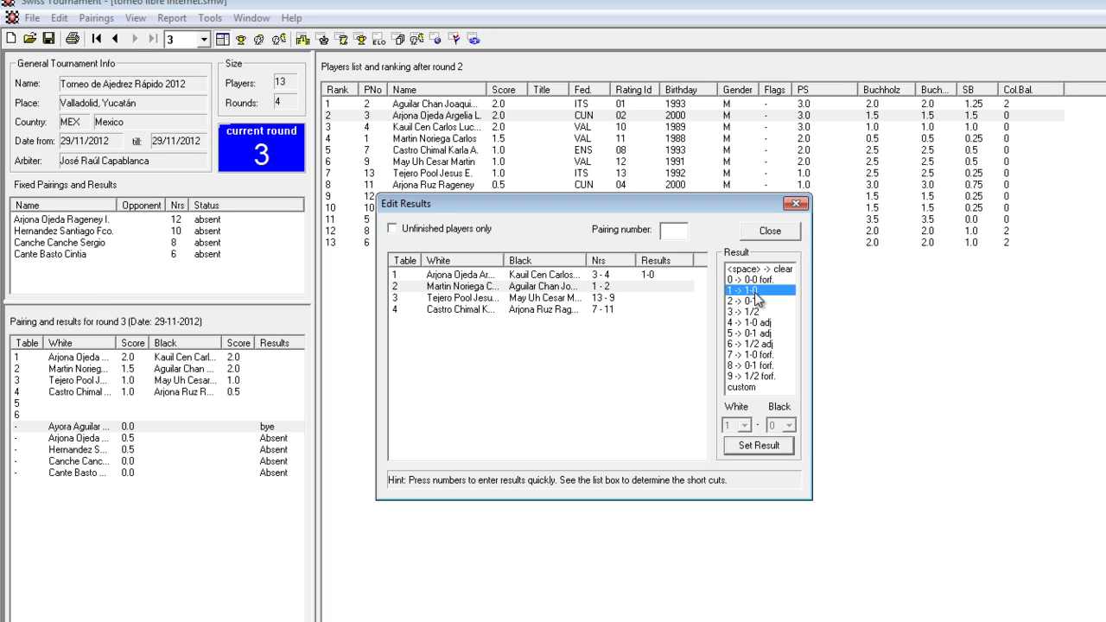
pyautogui.click(754, 301)
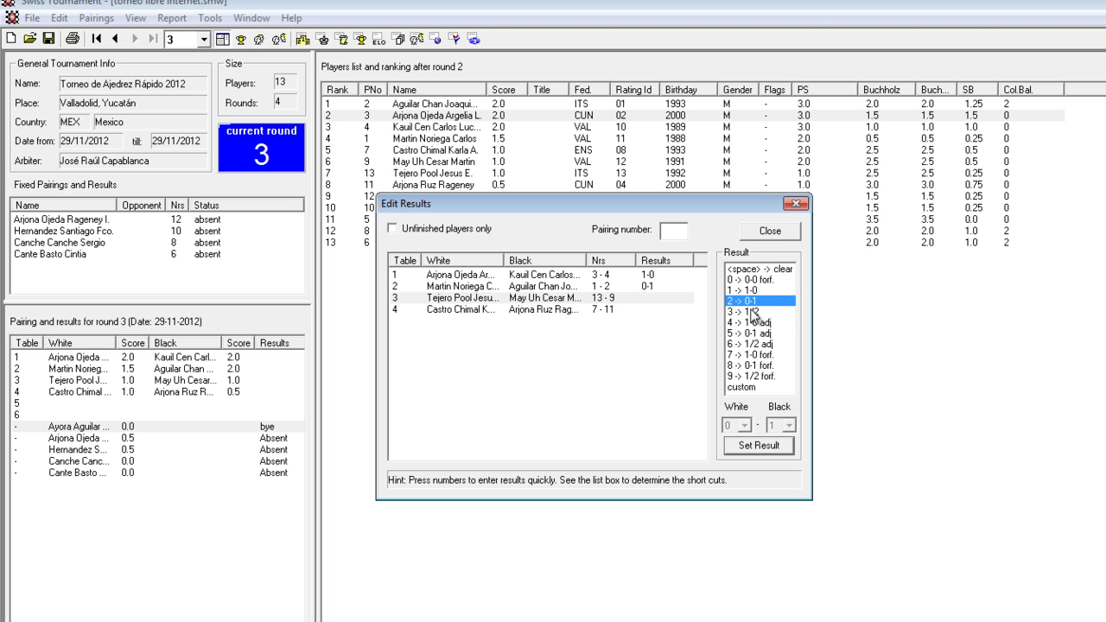
pyautogui.click(752, 313)
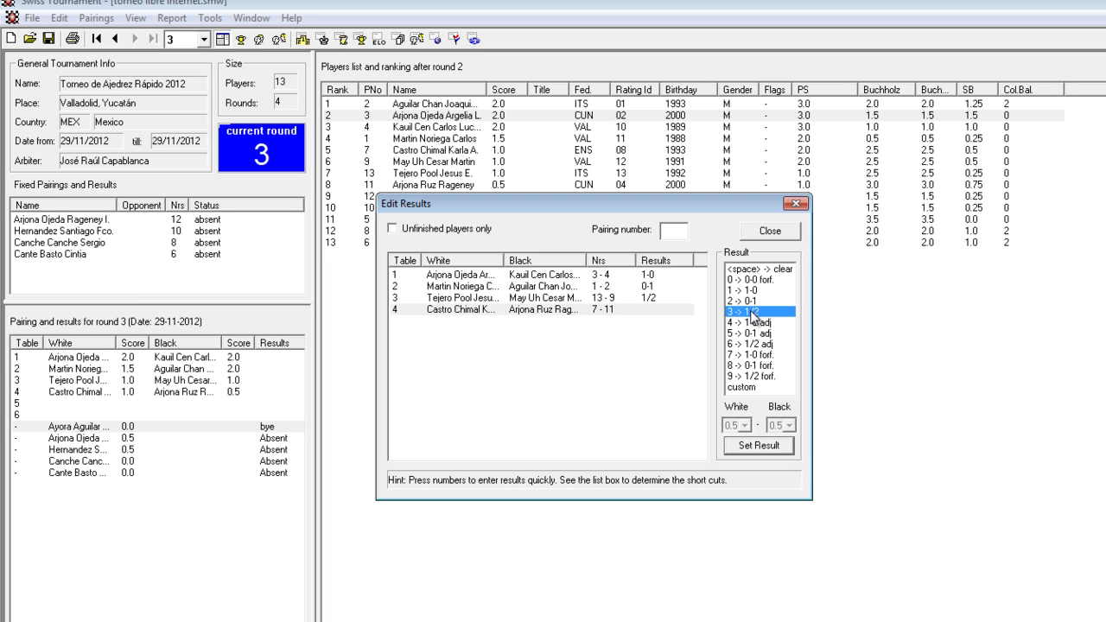
pyautogui.click(754, 292)
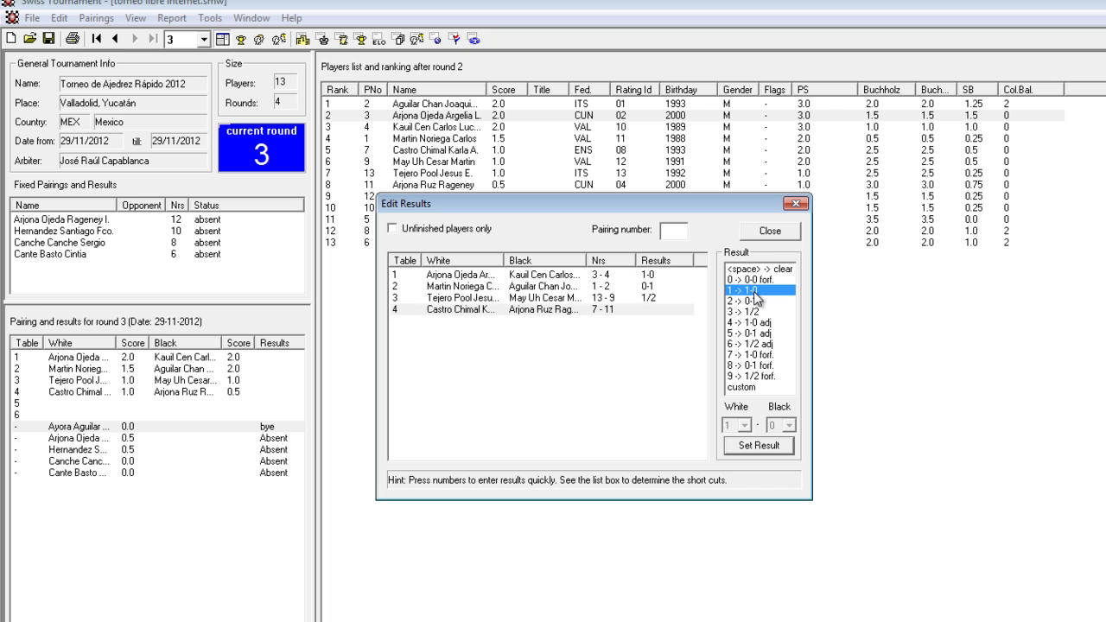
pyautogui.click(769, 234)
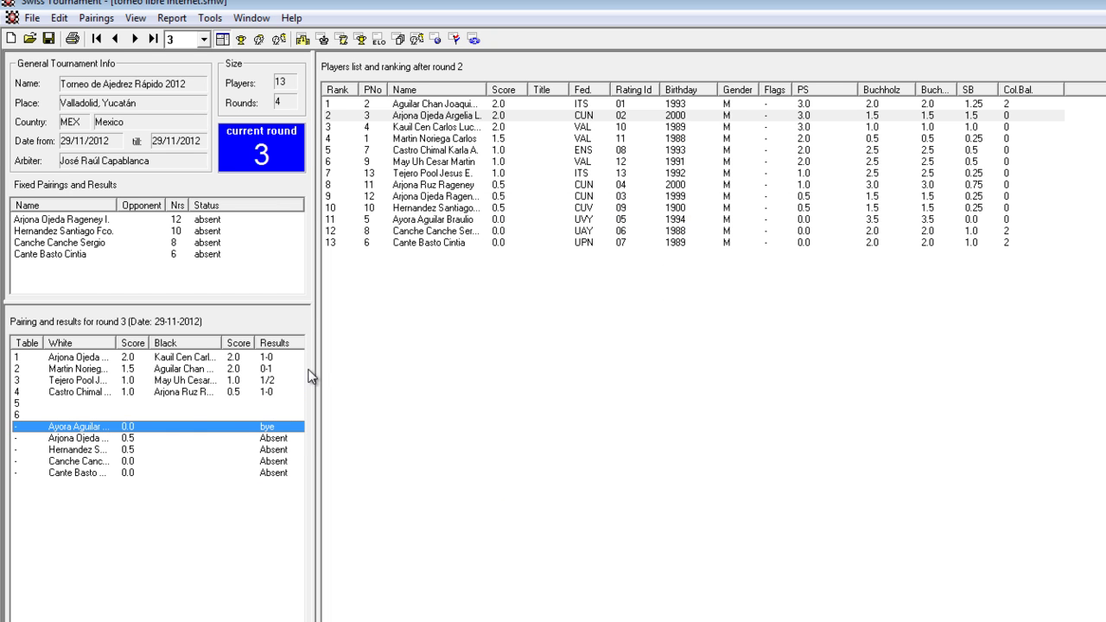
# Change the round 3 result of table 2 to 1-0 and finish editing results
pyautogui.click(264, 370)
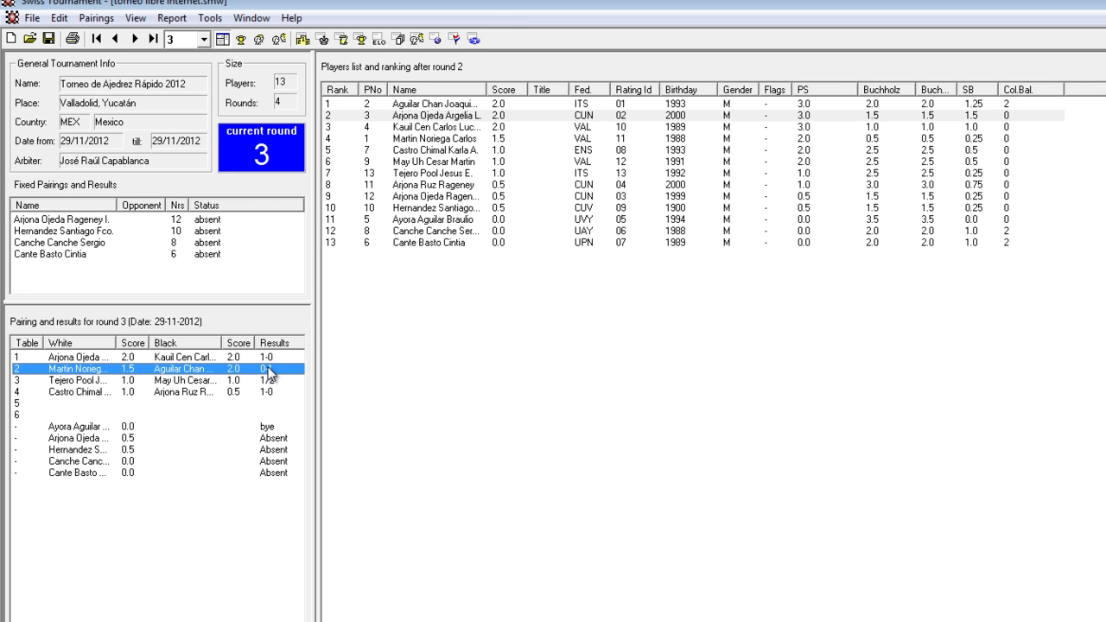
pyautogui.click(96, 17)
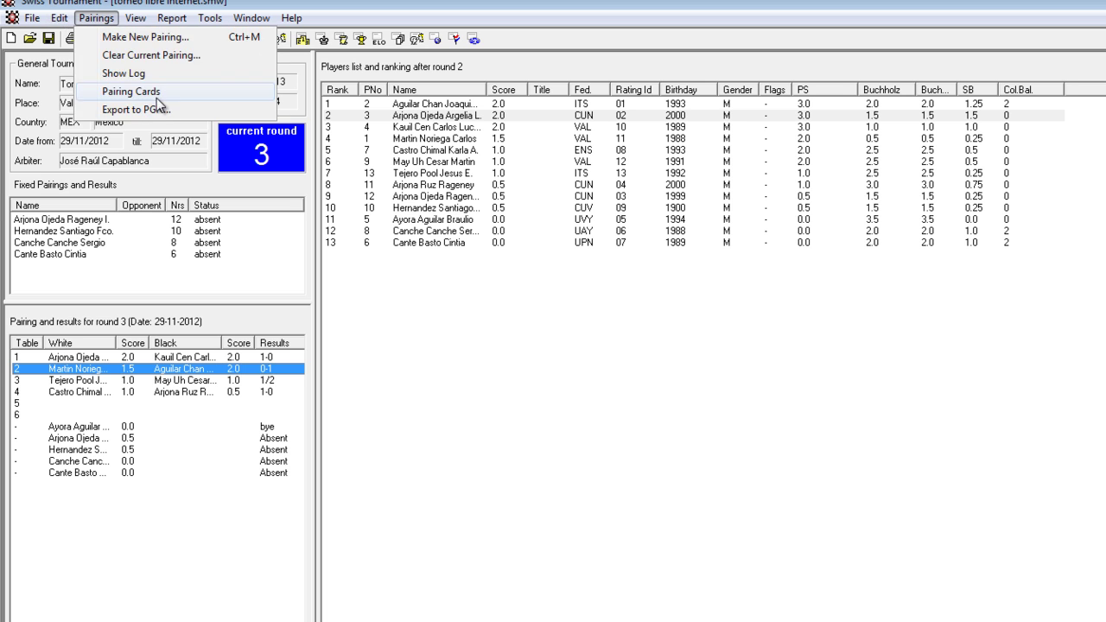
pyautogui.click(76, 71)
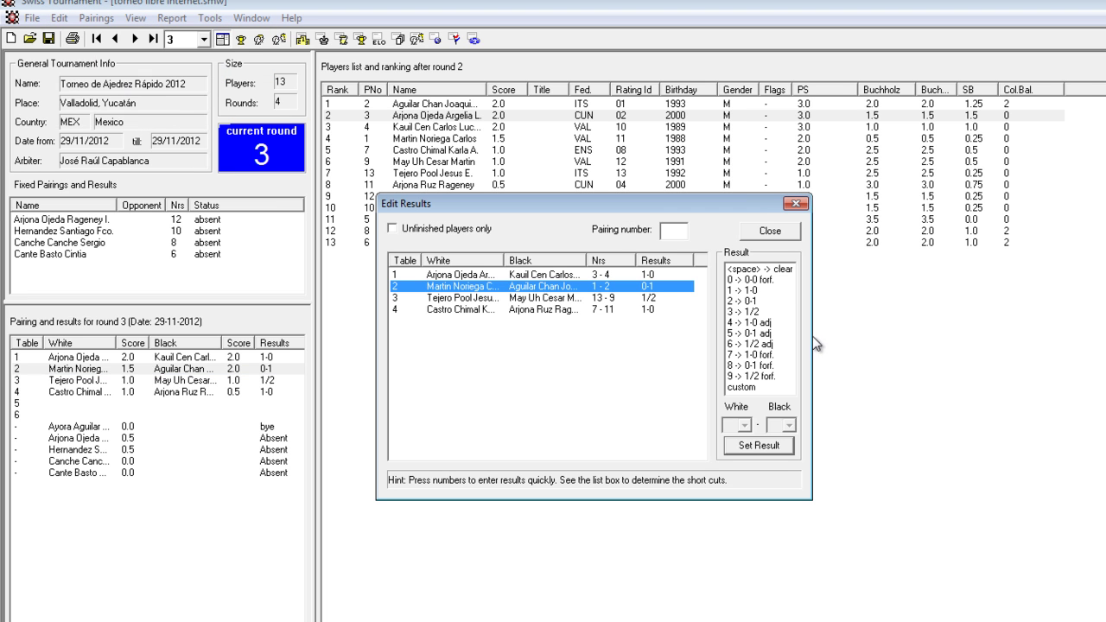
pyautogui.click(754, 293)
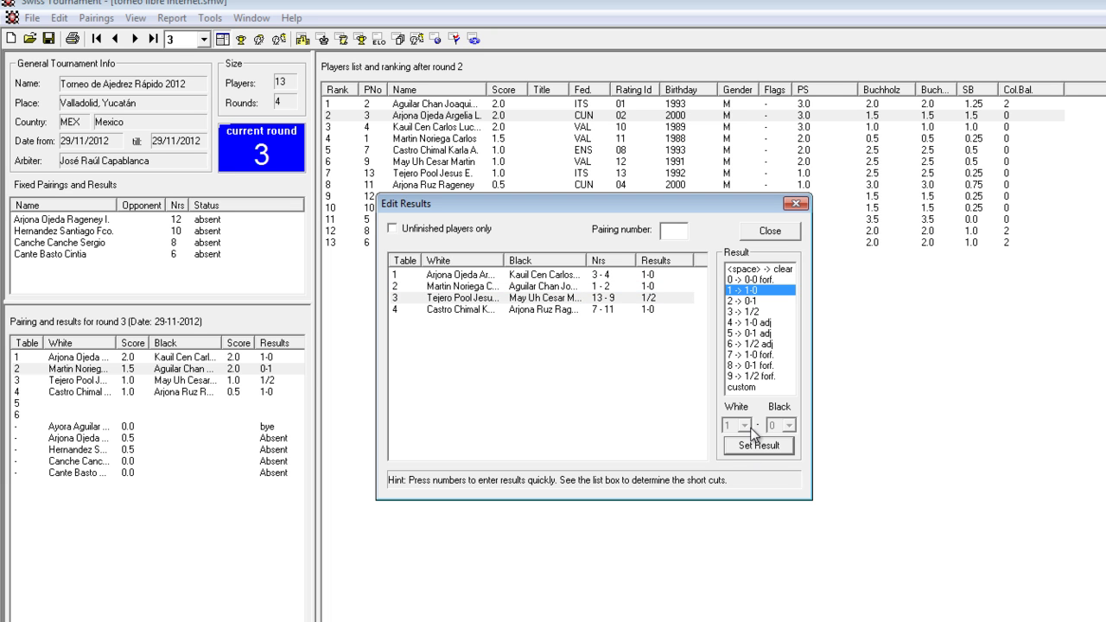
pyautogui.click(768, 232)
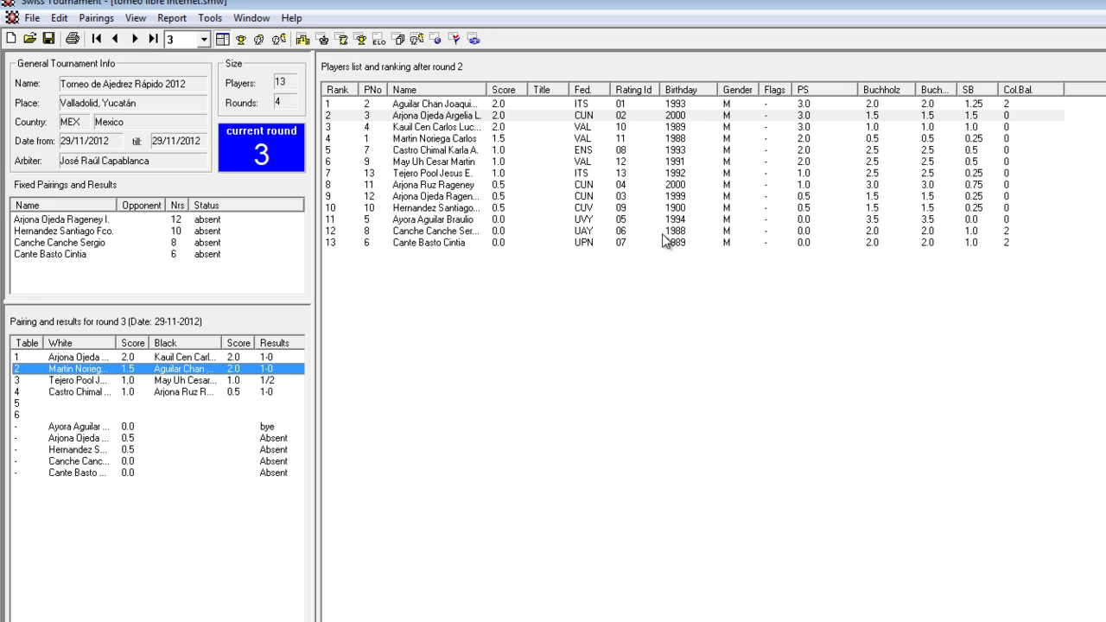
# Switch to round 4 and generate its pairing without any further forced pairings or absences
pyautogui.click(193, 38)
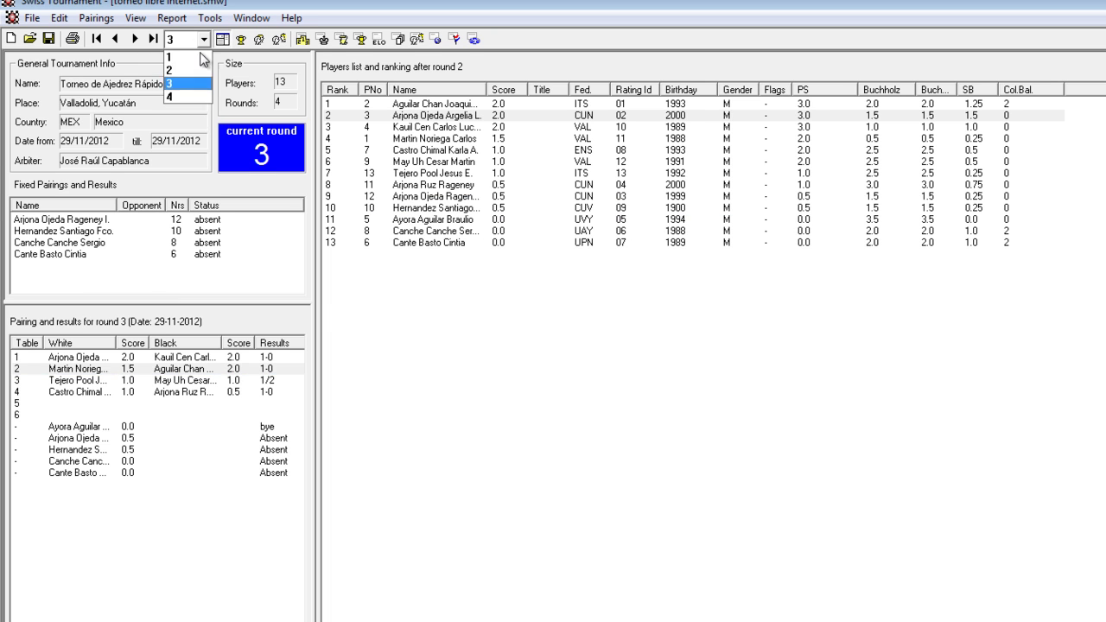
pyautogui.click(190, 96)
pyautogui.click(102, 20)
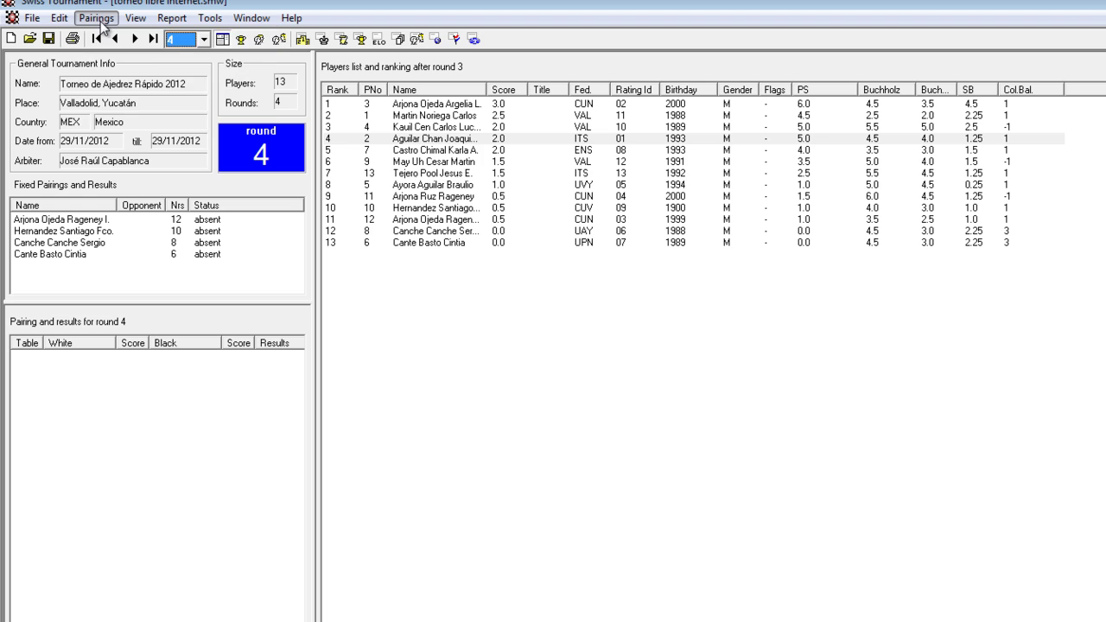
pyautogui.click(118, 35)
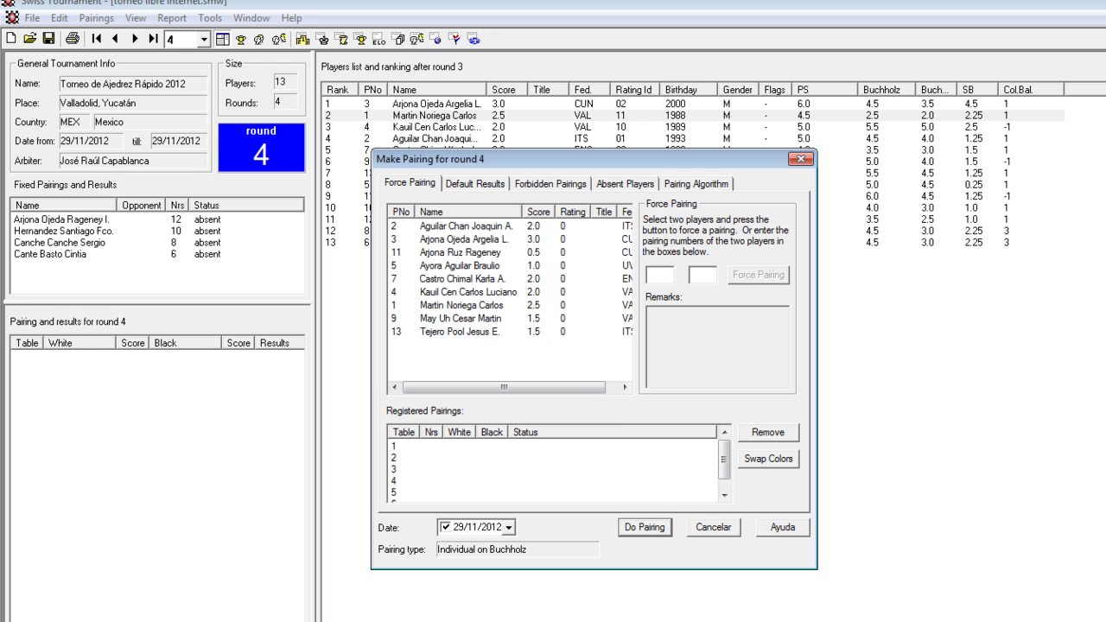
pyautogui.click(644, 530)
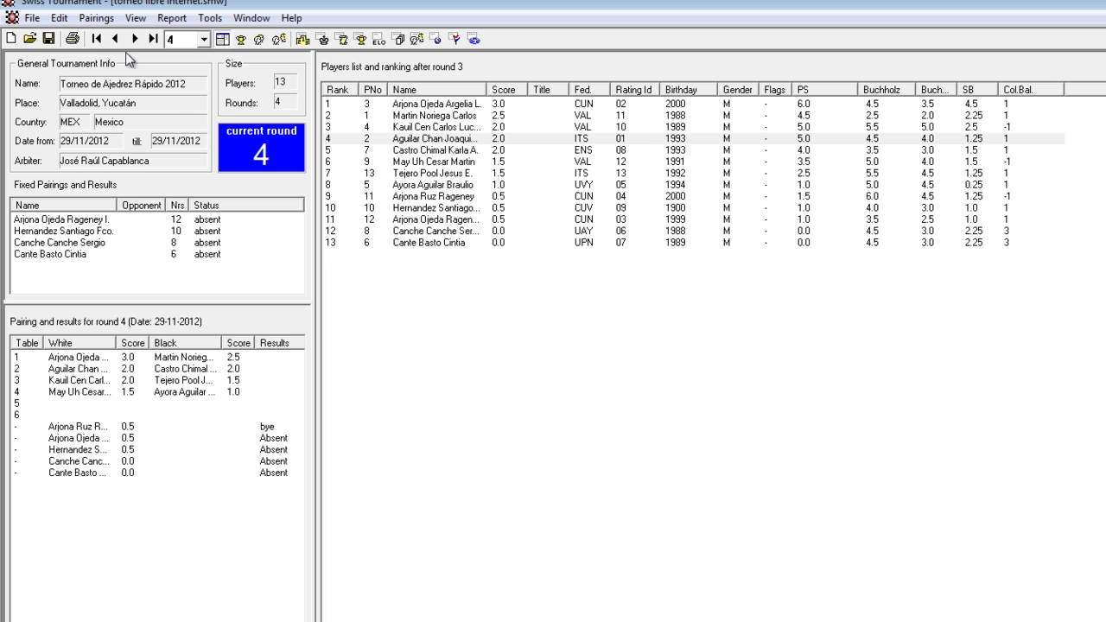
# Enter the round 4 results for tables 1 to 4 as 1-0, 1-0, 0-1 and 1-0
pyautogui.click(59, 17)
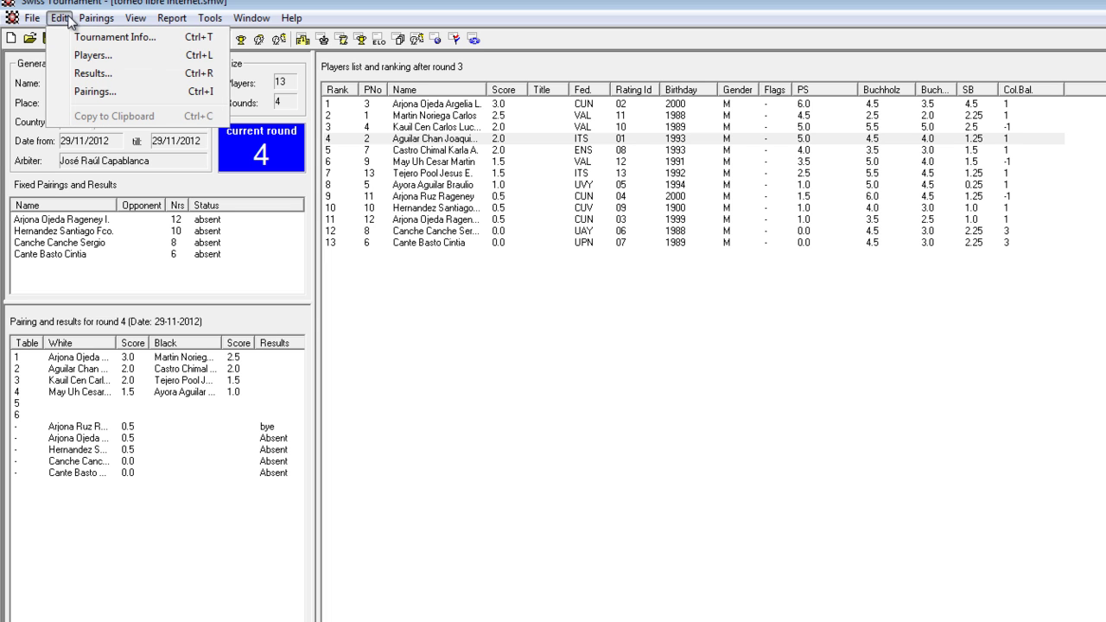
pyautogui.click(91, 74)
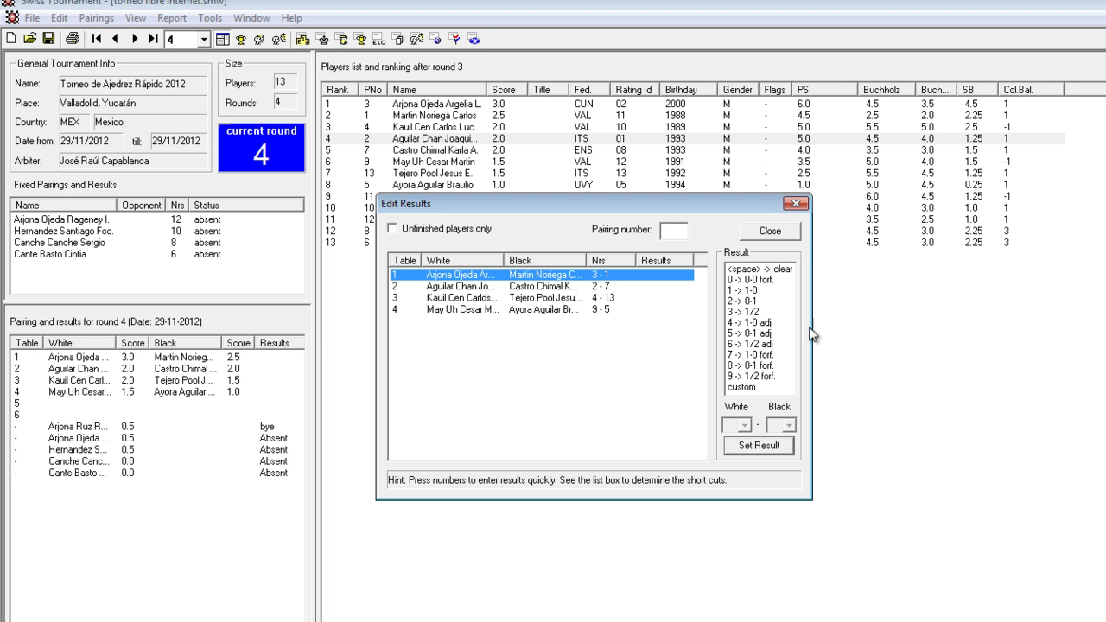
pyautogui.doubleClick(757, 292)
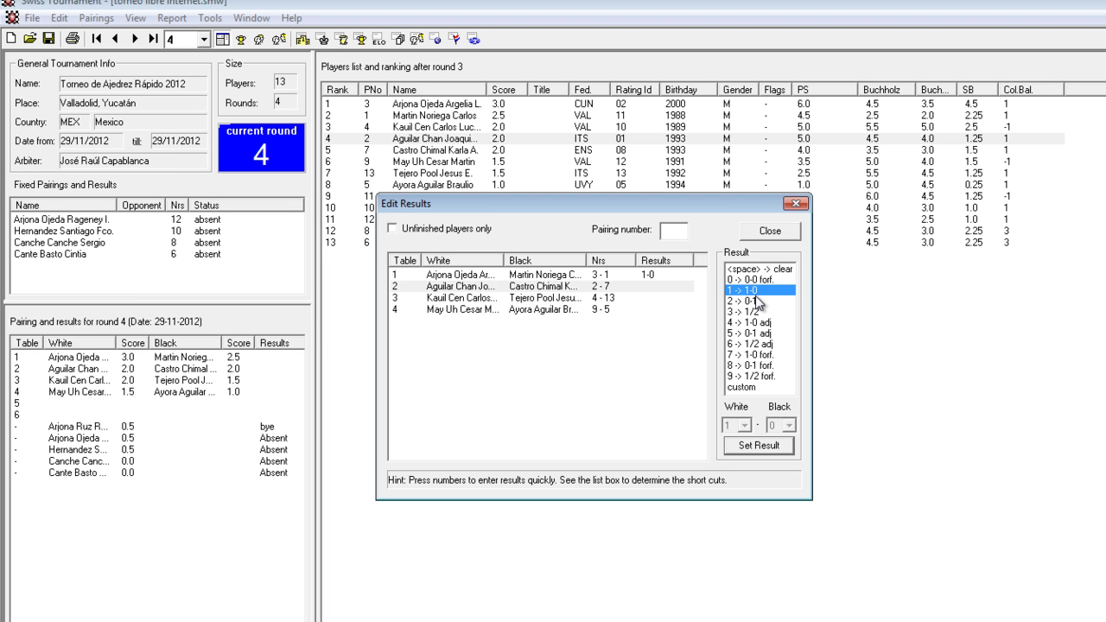
pyautogui.doubleClick(757, 295)
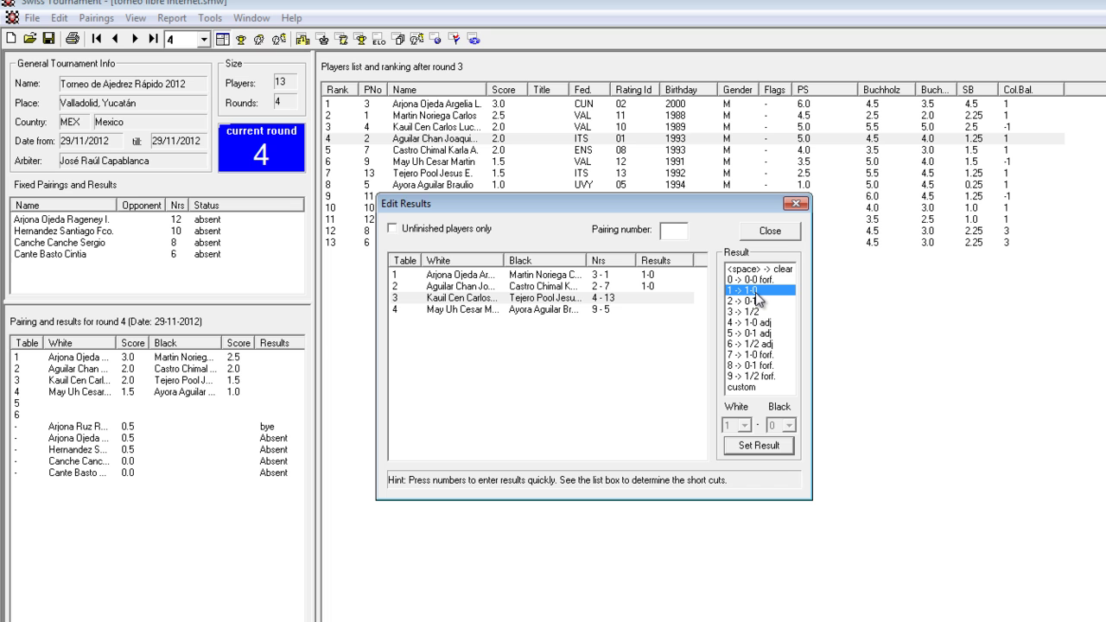
pyautogui.doubleClick(756, 294)
pyautogui.doubleClick(745, 302)
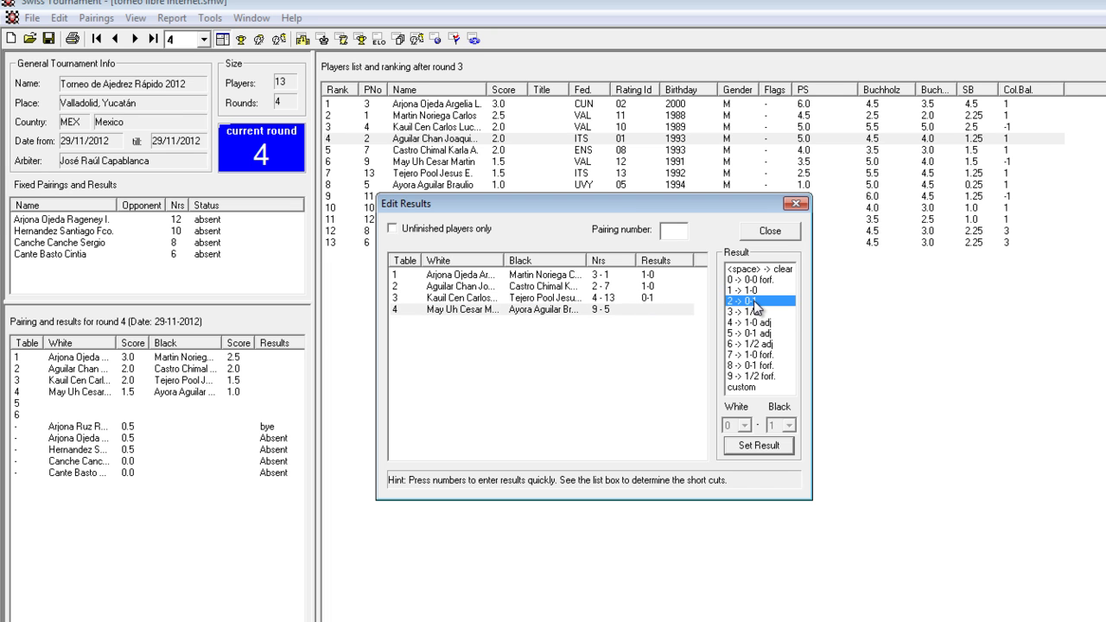
pyautogui.click(649, 290)
pyautogui.click(650, 297)
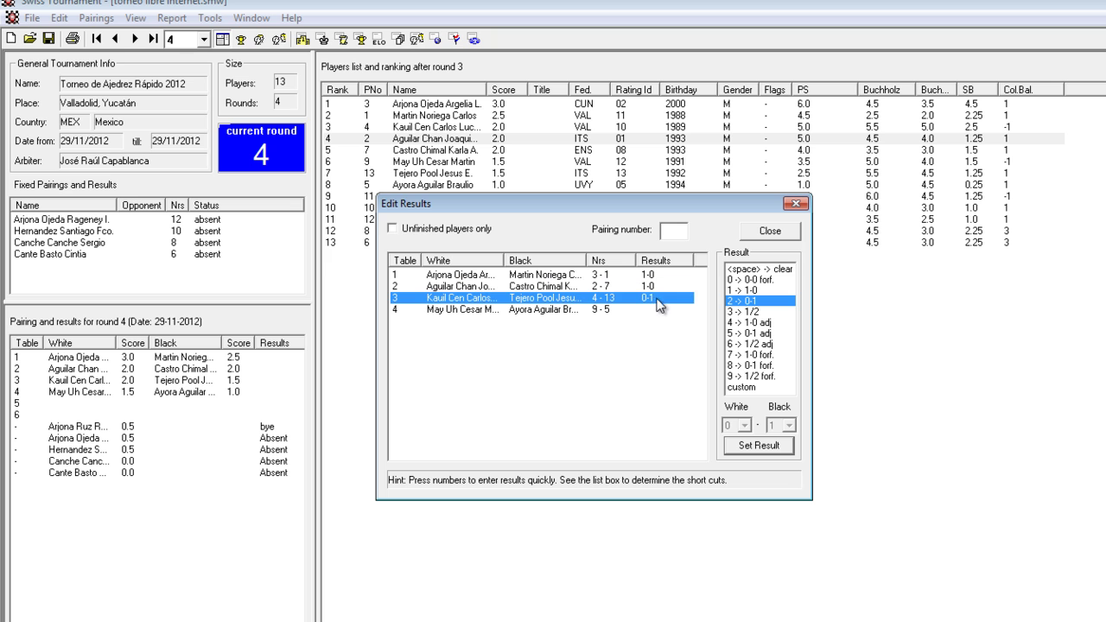
pyautogui.click(600, 310)
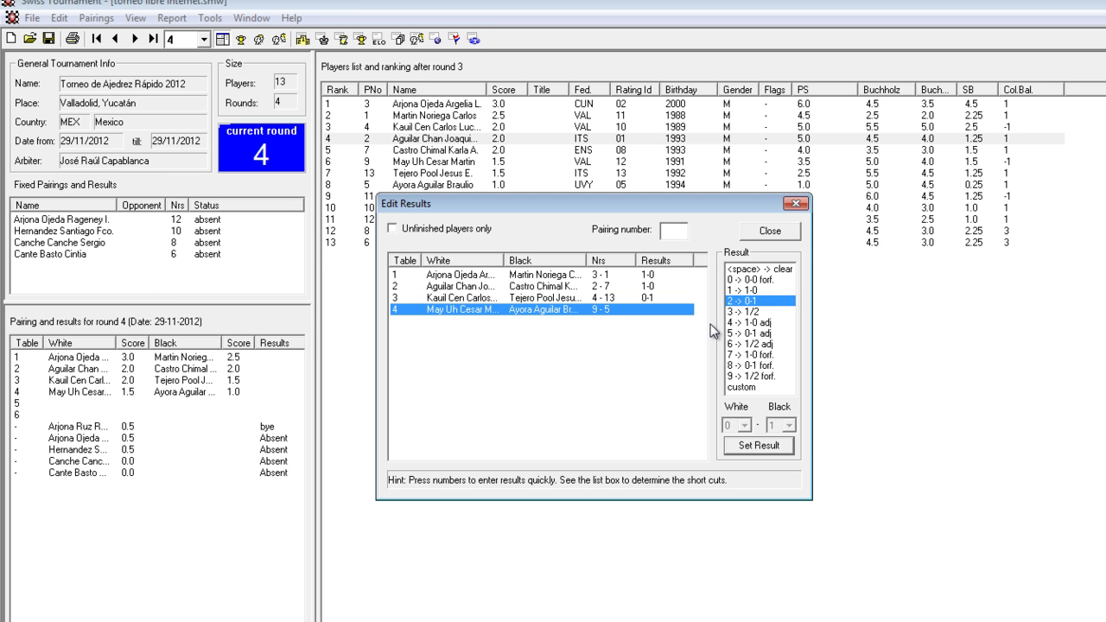
pyautogui.doubleClick(759, 290)
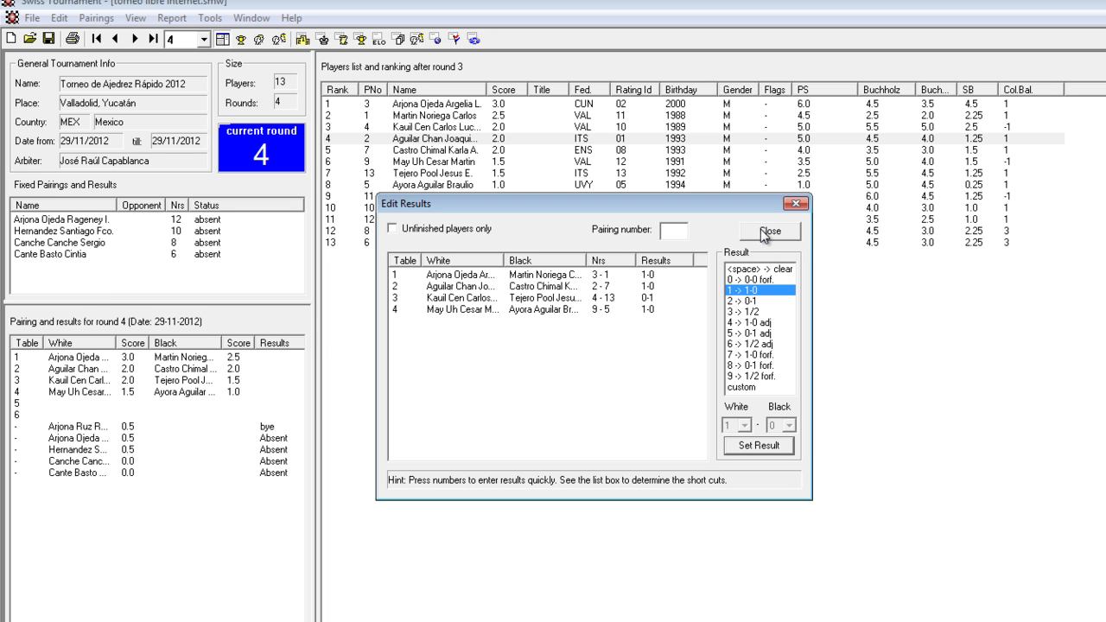
# Change the round 4 result of table 4 to a 1-0 forfeit, accepting the removal of its pairing, and finish editing results
pyautogui.click(624, 313)
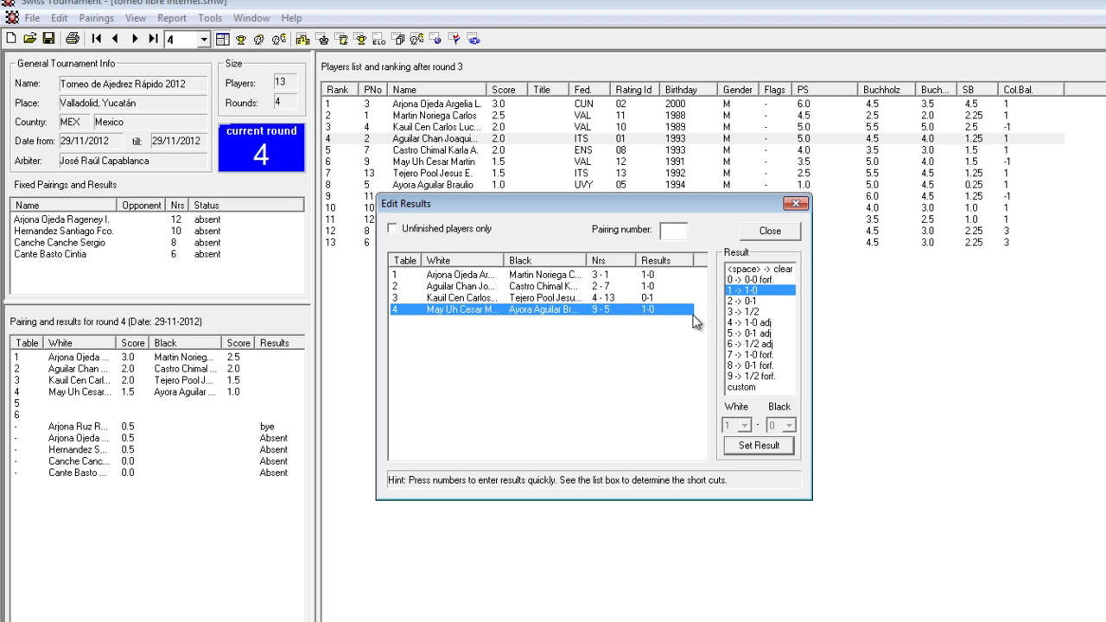
pyautogui.click(765, 356)
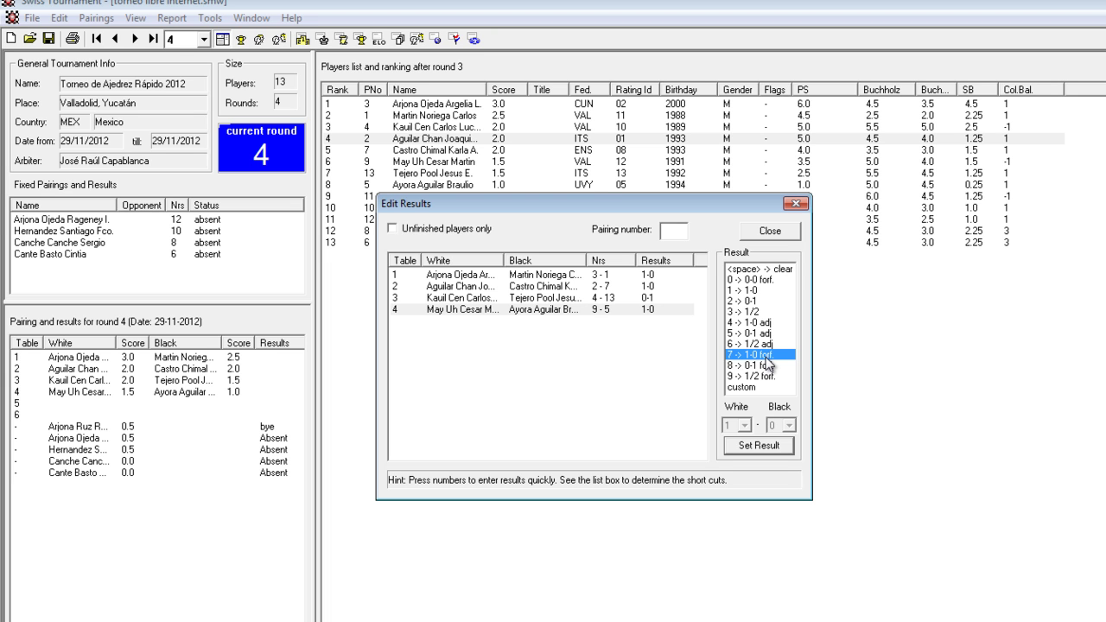
pyautogui.doubleClick(766, 357)
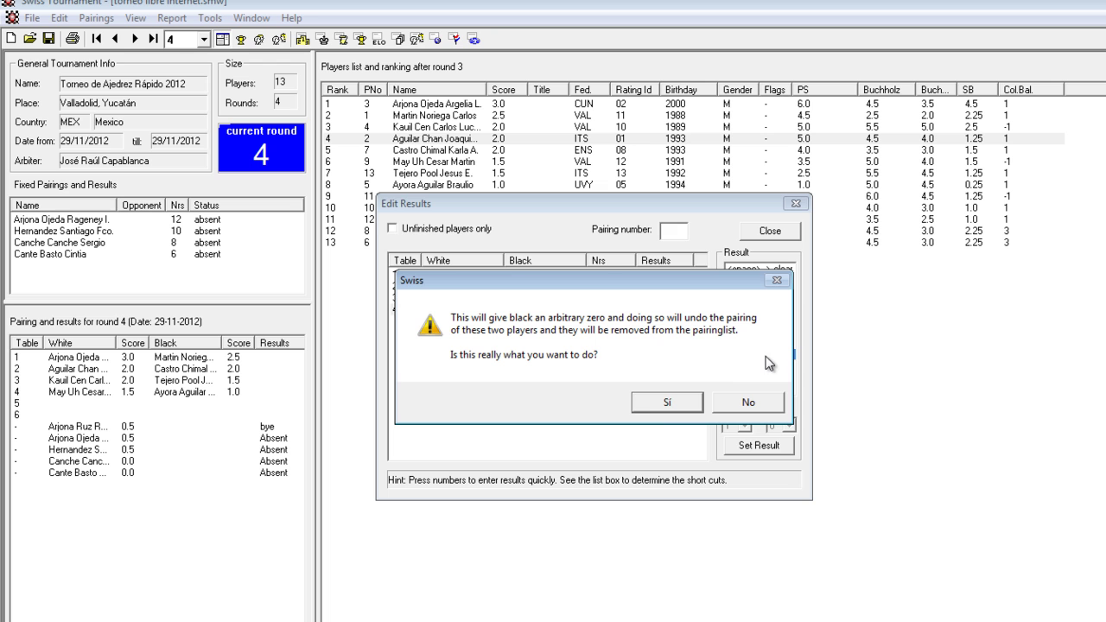
pyautogui.click(663, 404)
pyautogui.click(772, 231)
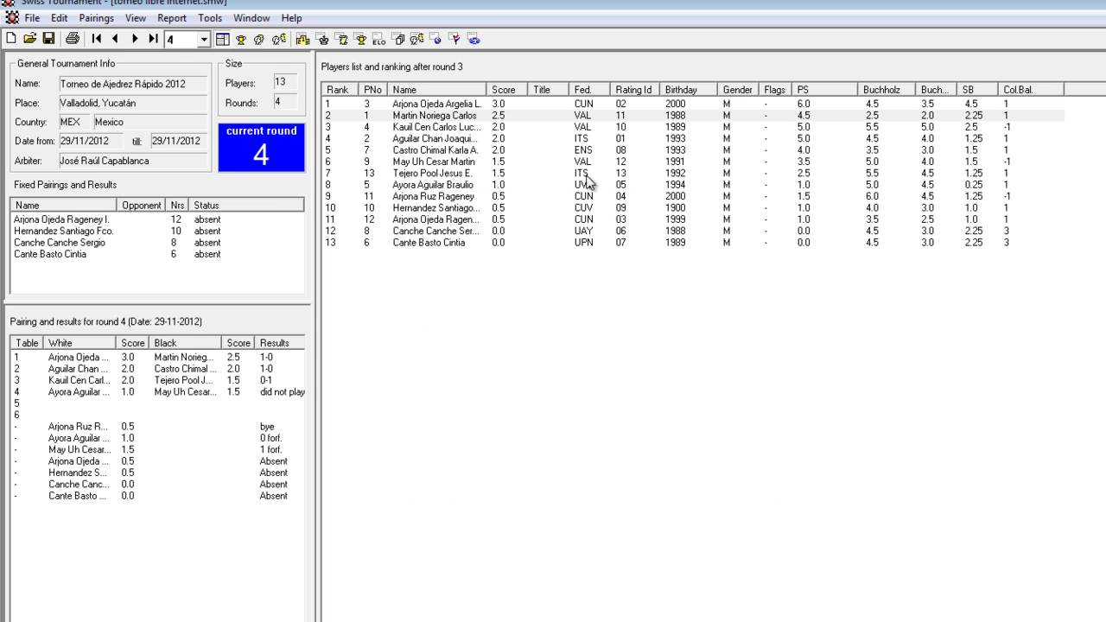
# Switch from round 4 to the final standings and narrow the PS column of the ranking list
pyautogui.click(204, 48)
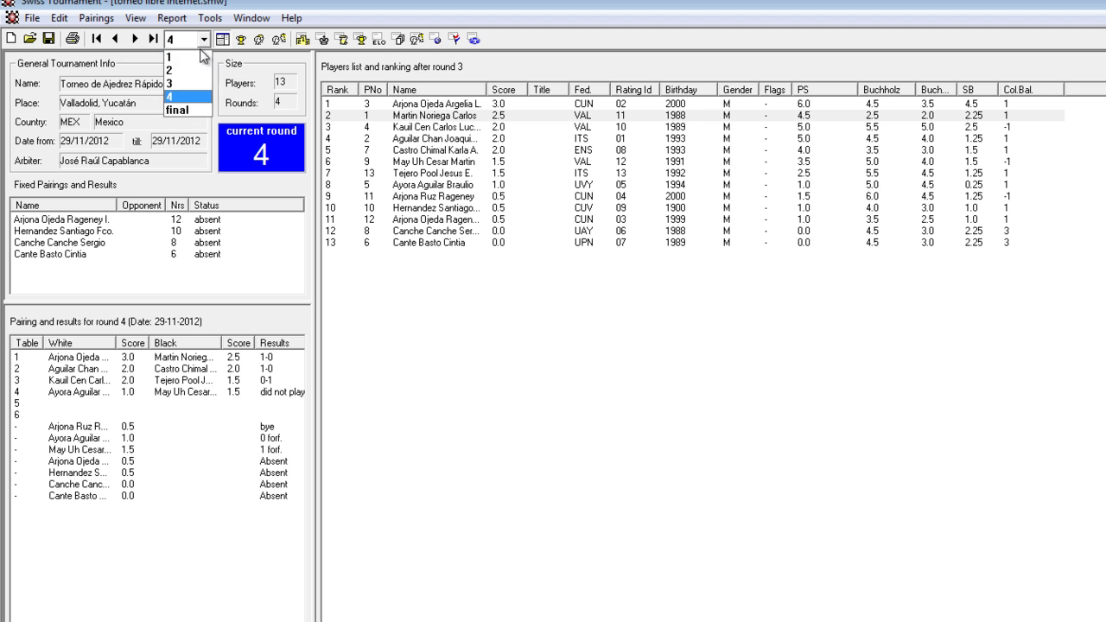
pyautogui.click(196, 114)
pyautogui.click(475, 298)
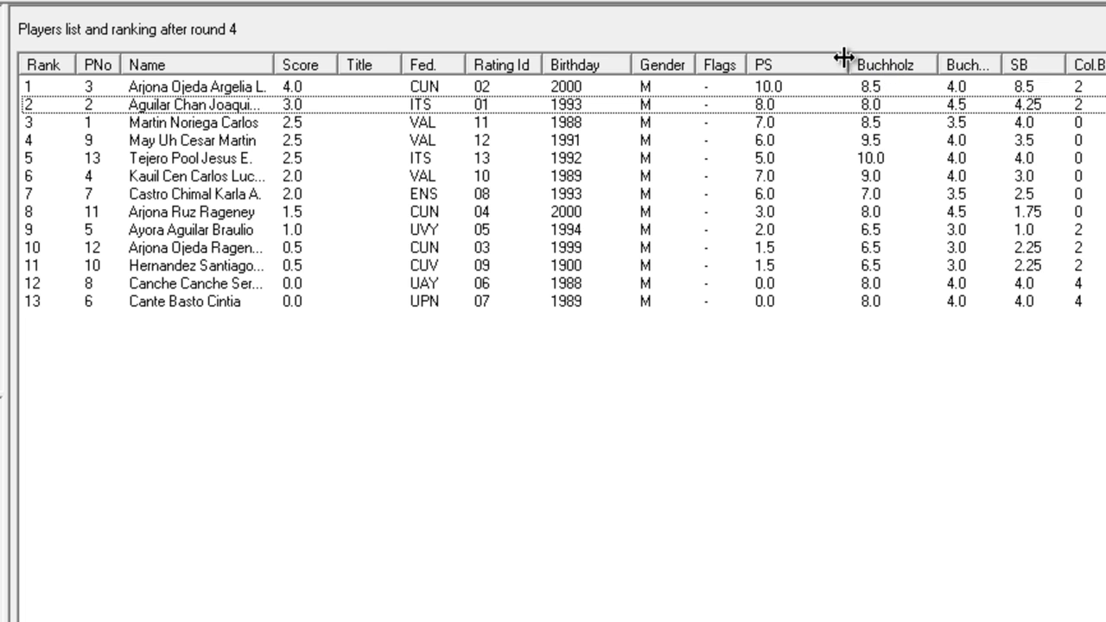
pyautogui.moveTo(840, 56); pyautogui.dragTo(794, 62)
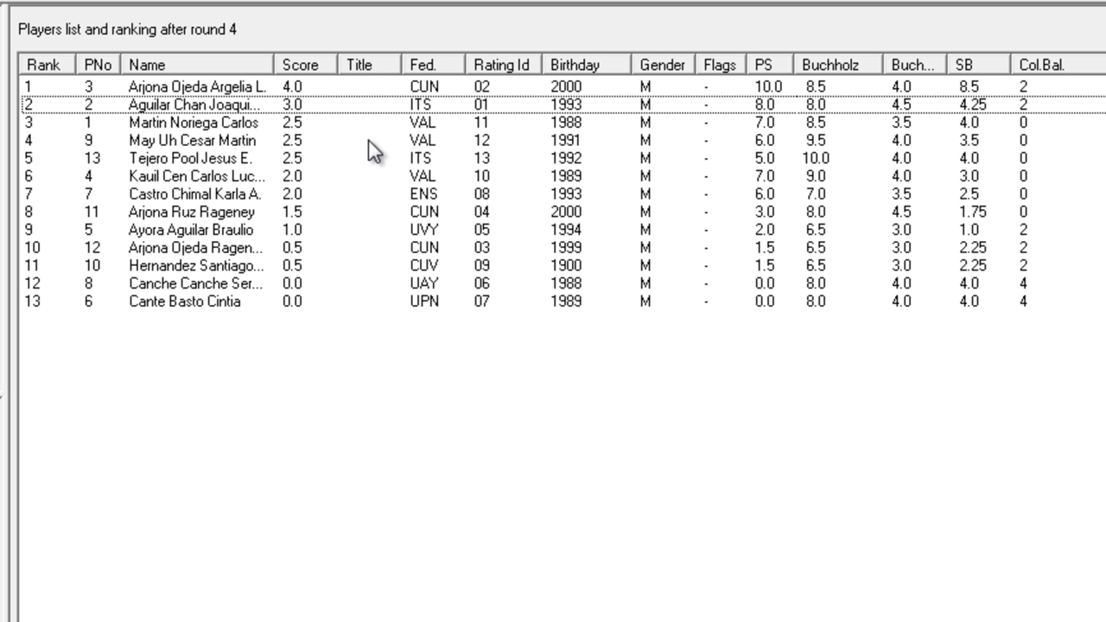
# Compare the tie-break values of the players ranked 3 to 5 and widen the second Buchholz column
pyautogui.click(294, 125)
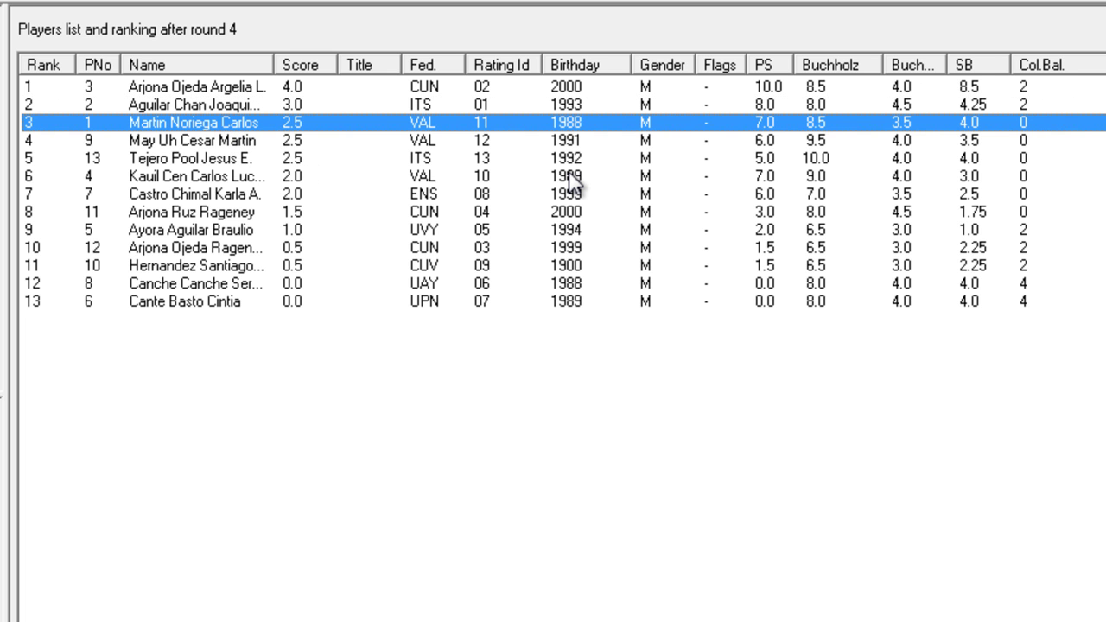
pyautogui.press('Down')
pyautogui.press('Down')
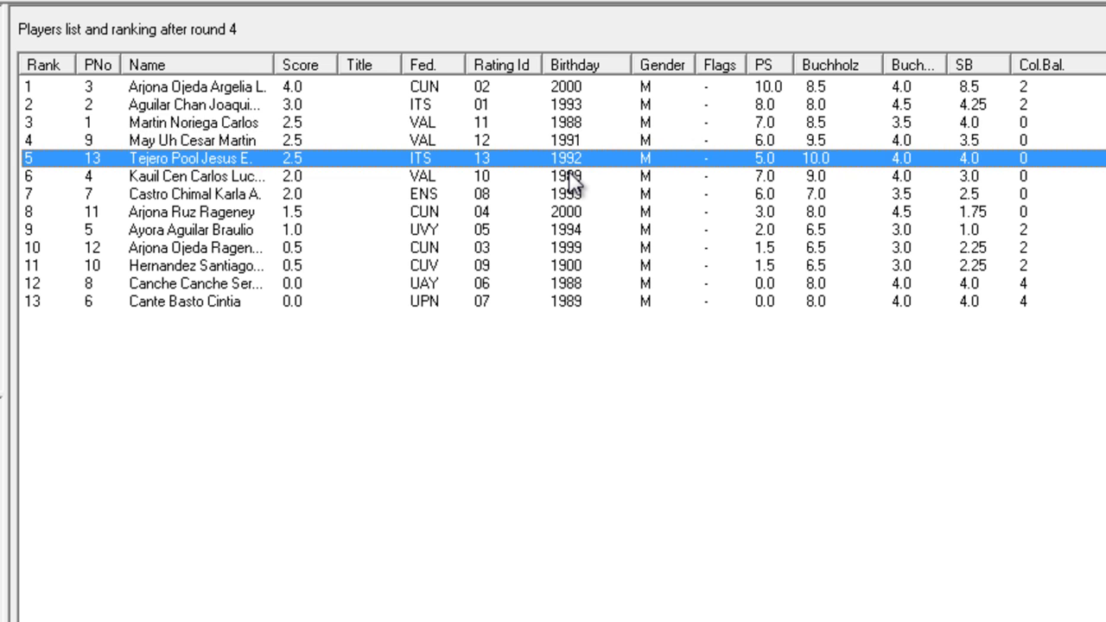
pyautogui.press('Up')
pyautogui.press('Up')
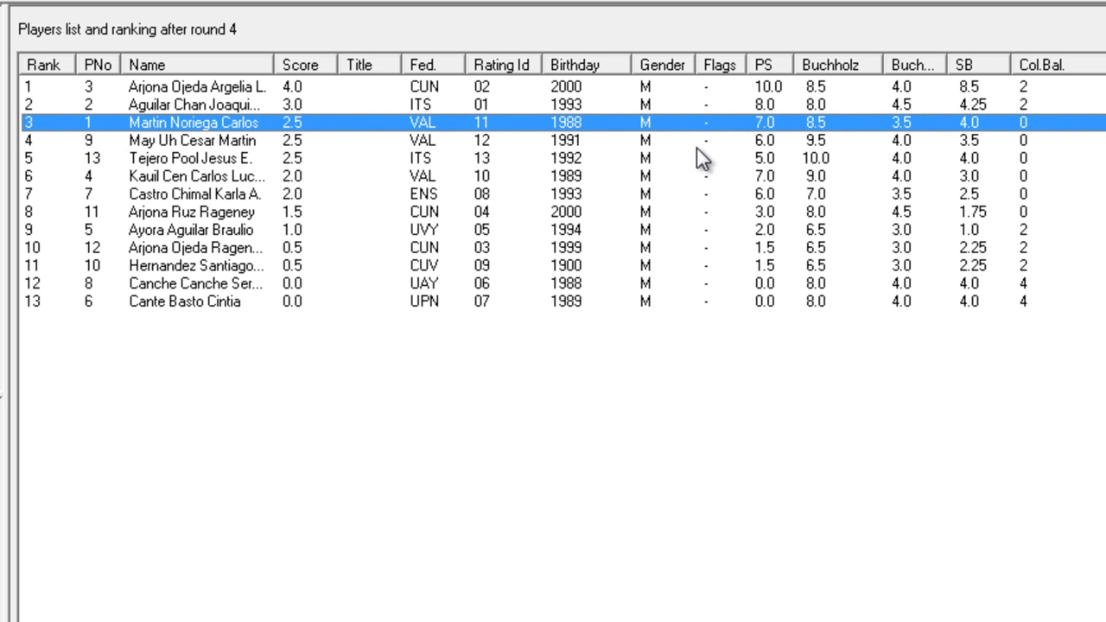
pyautogui.moveTo(883, 64); pyautogui.dragTo(957, 66)
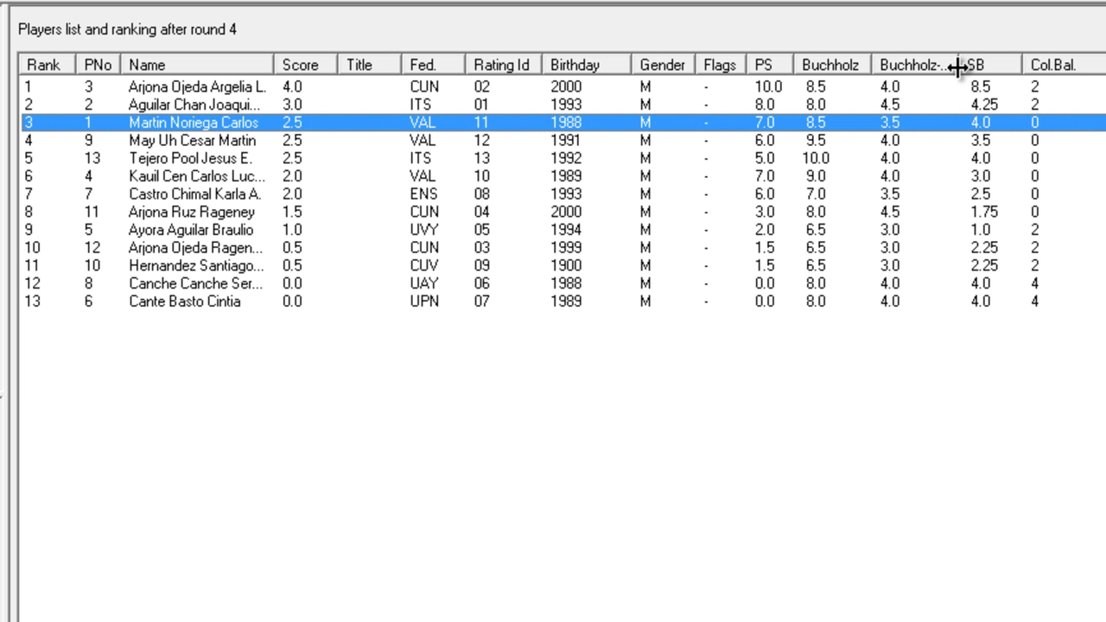